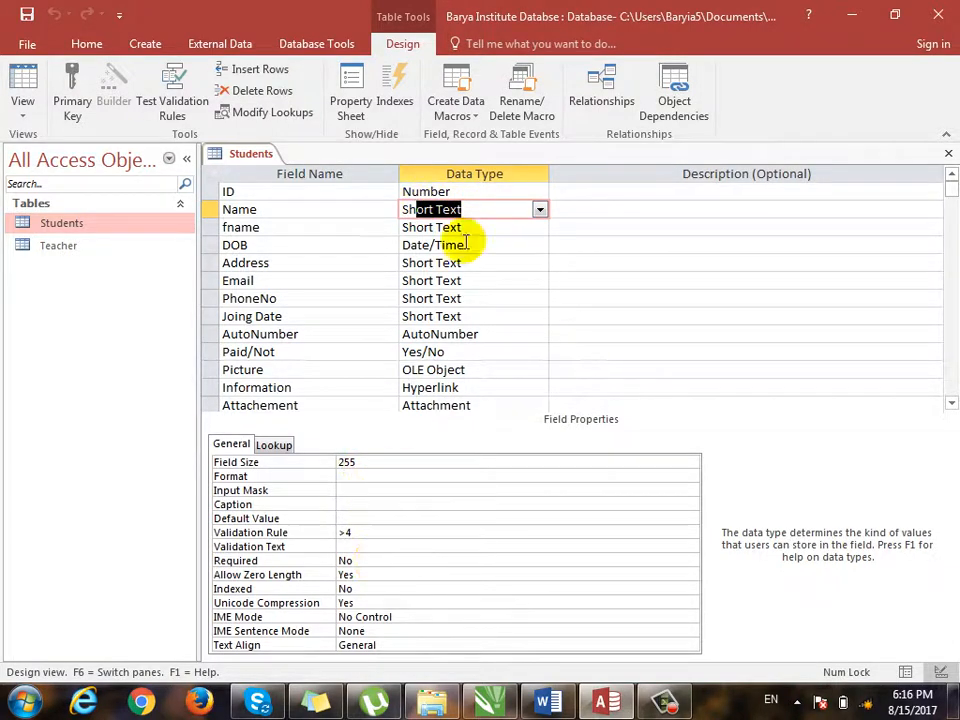
Step: Examine the data types and general properties of the ID, AutoNumber, Paid/Not, Joing Date and PhoneNo fields
left_click(476, 191)
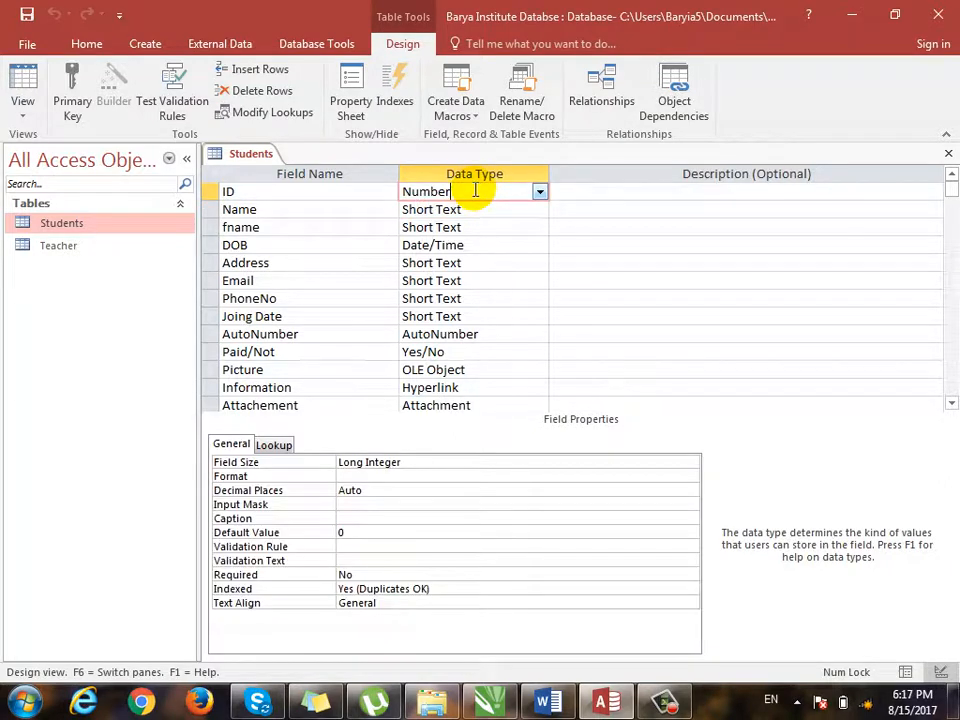
left_click_drag(476, 191, 400, 191)
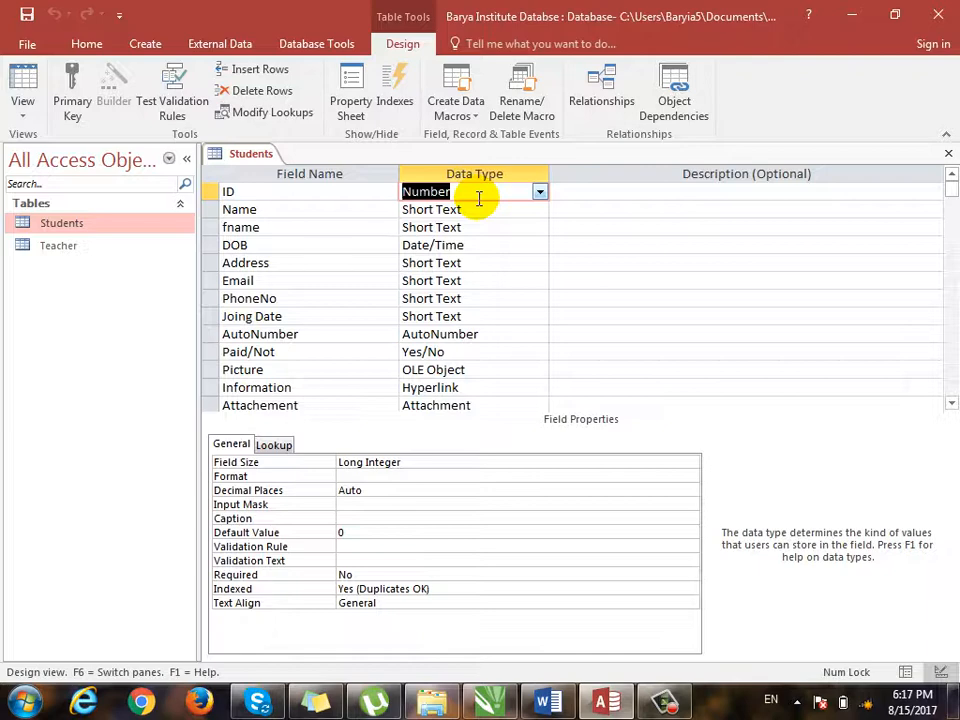
left_click(514, 331)
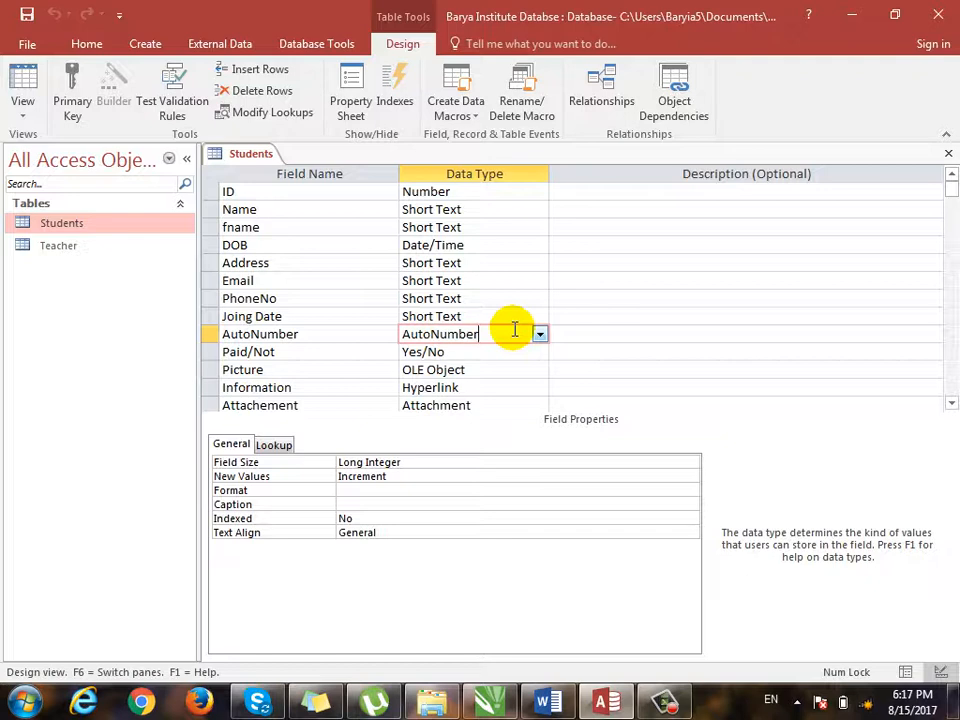
left_click(528, 351)
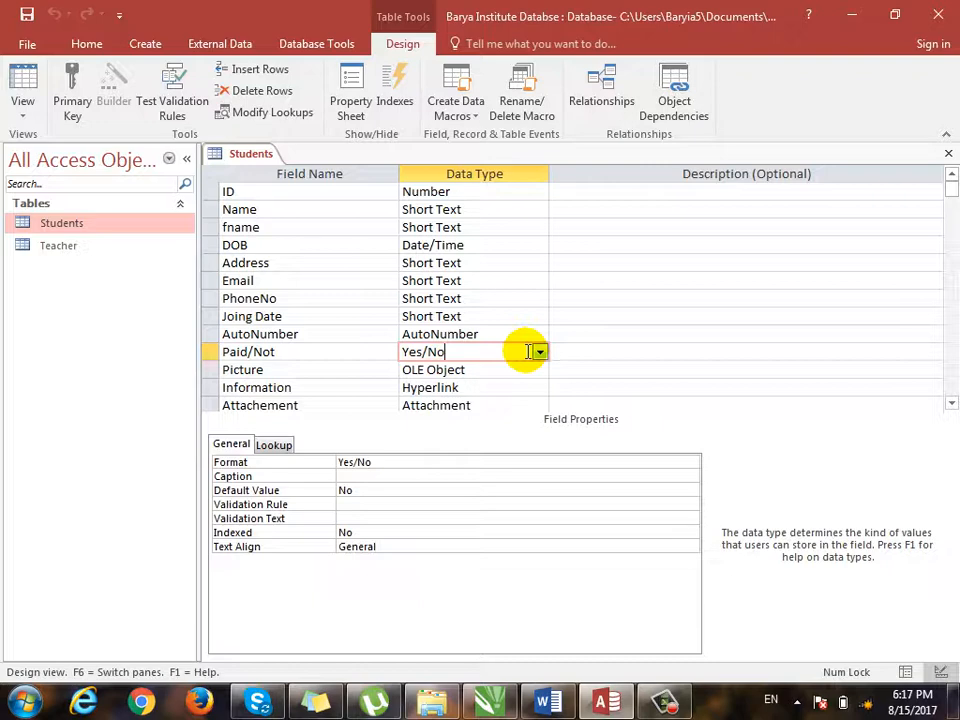
left_click(472, 191)
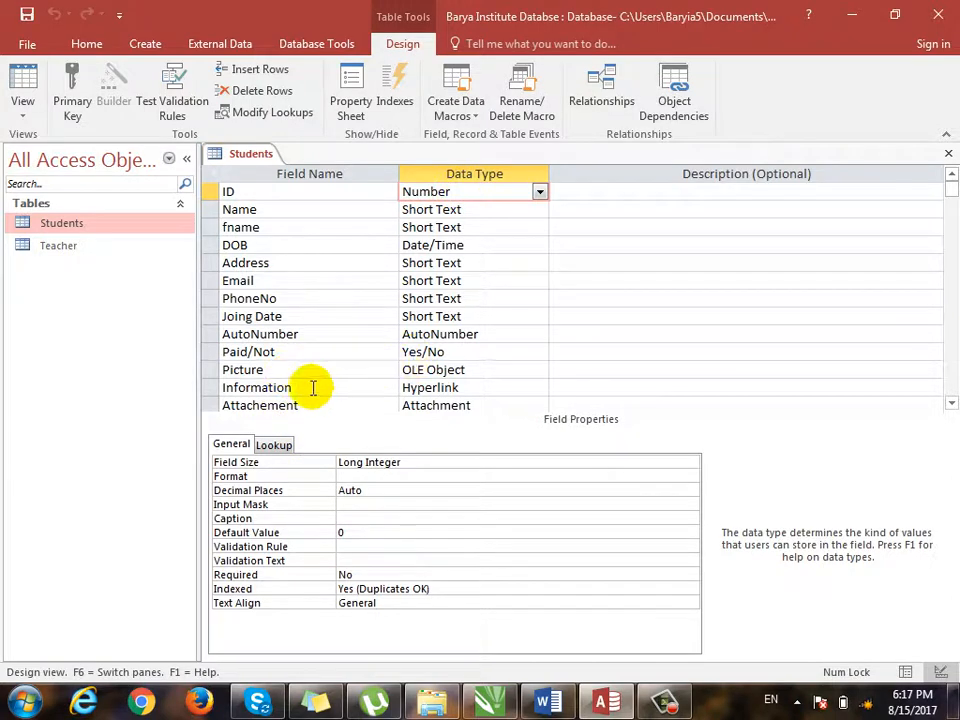
left_click(297, 316)
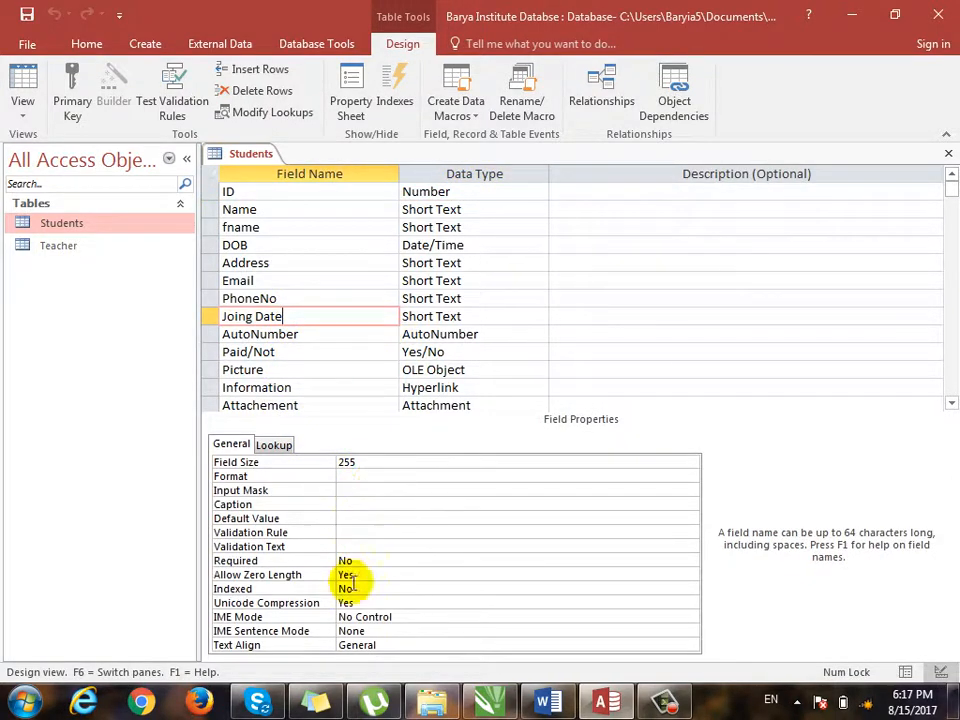
left_click(284, 297)
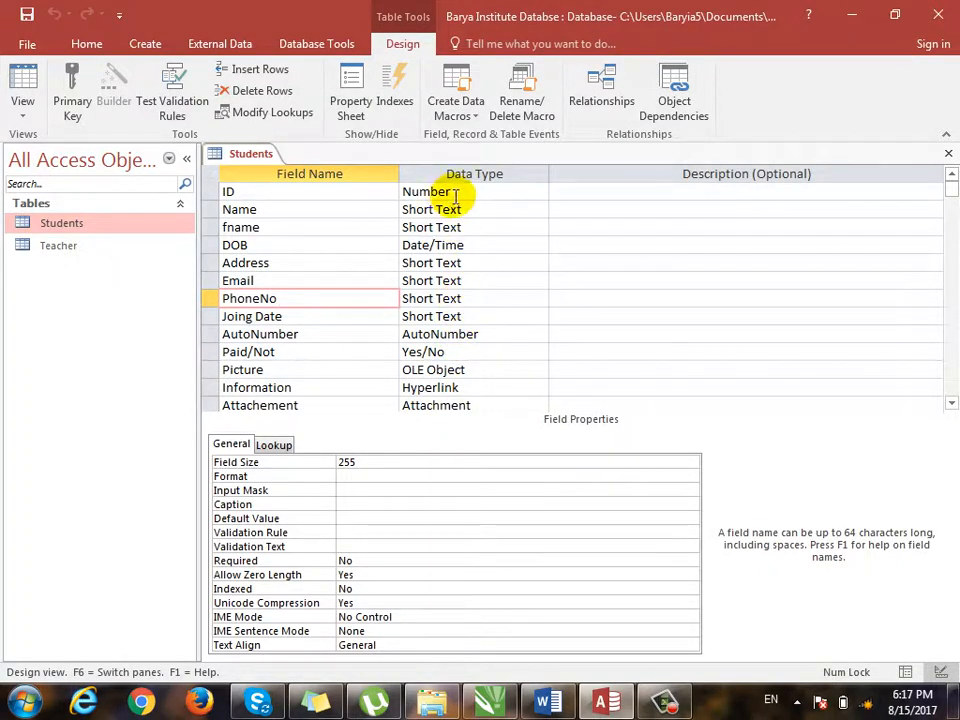
left_click_drag(452, 192, 302, 198)
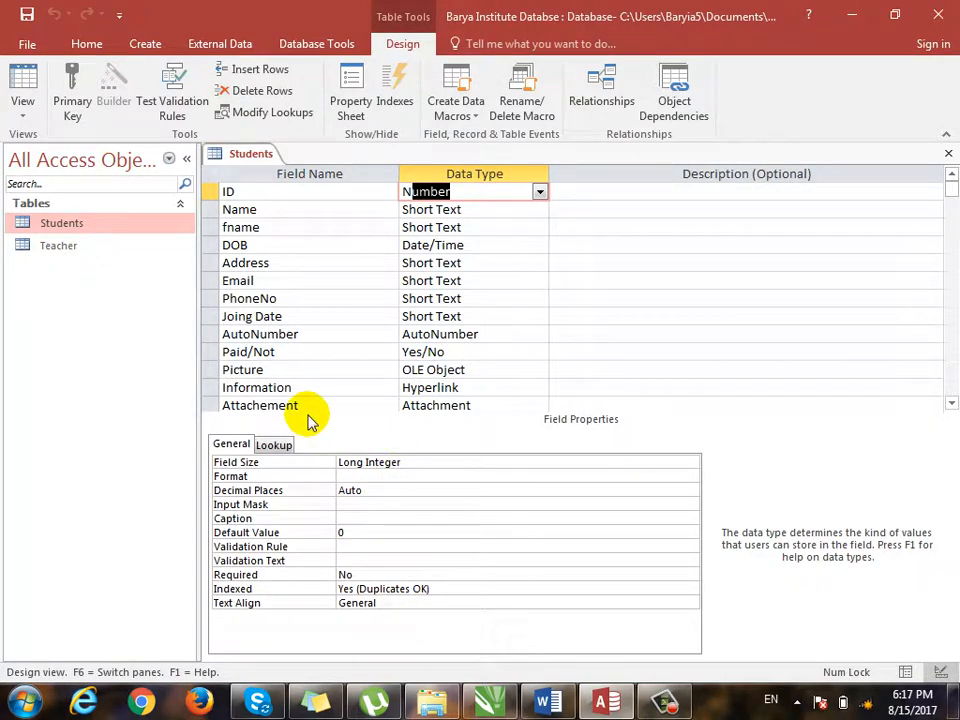
Step: Inspect the Fee field's Number data type, dismiss the Windows color scheme prompt, and briefly view the Students records
scroll(312, 410, "down", 1)
left_click(290, 369)
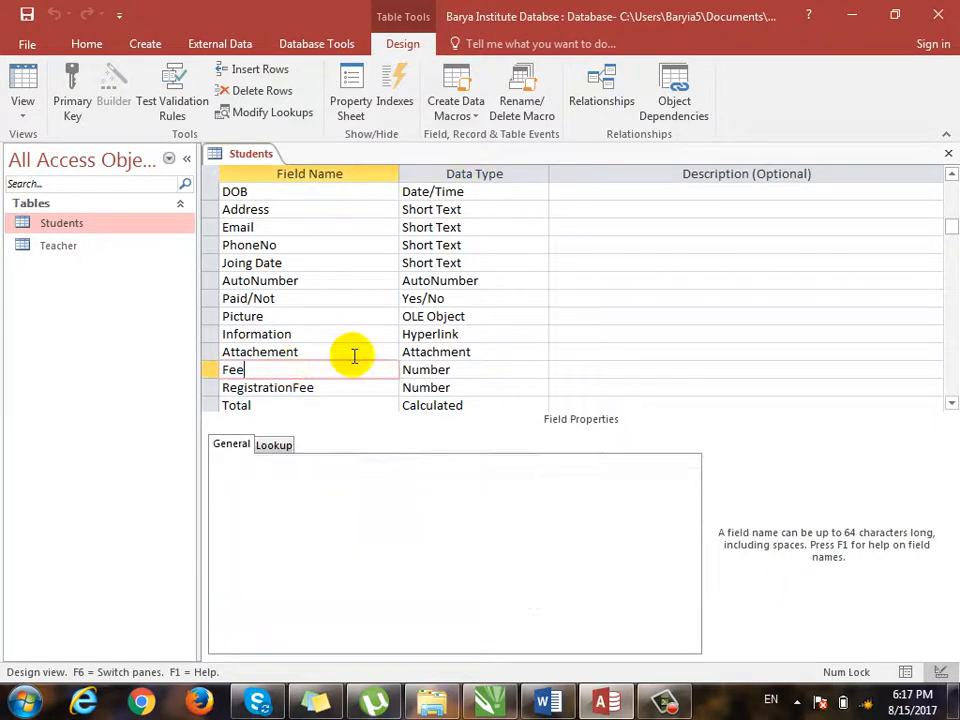
left_click(465, 370)
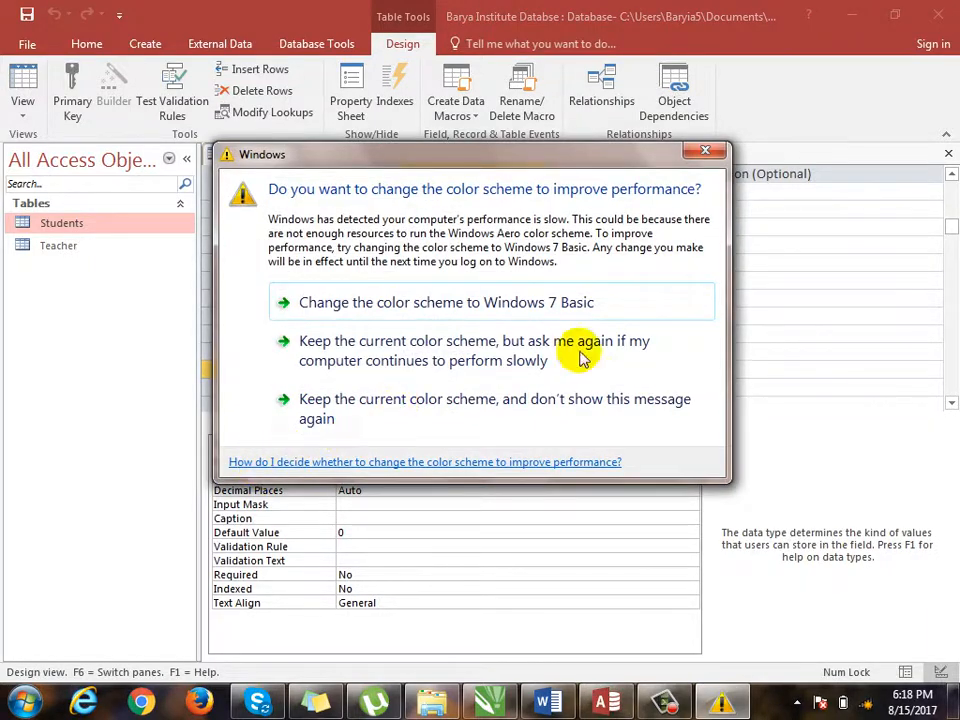
left_click(706, 151)
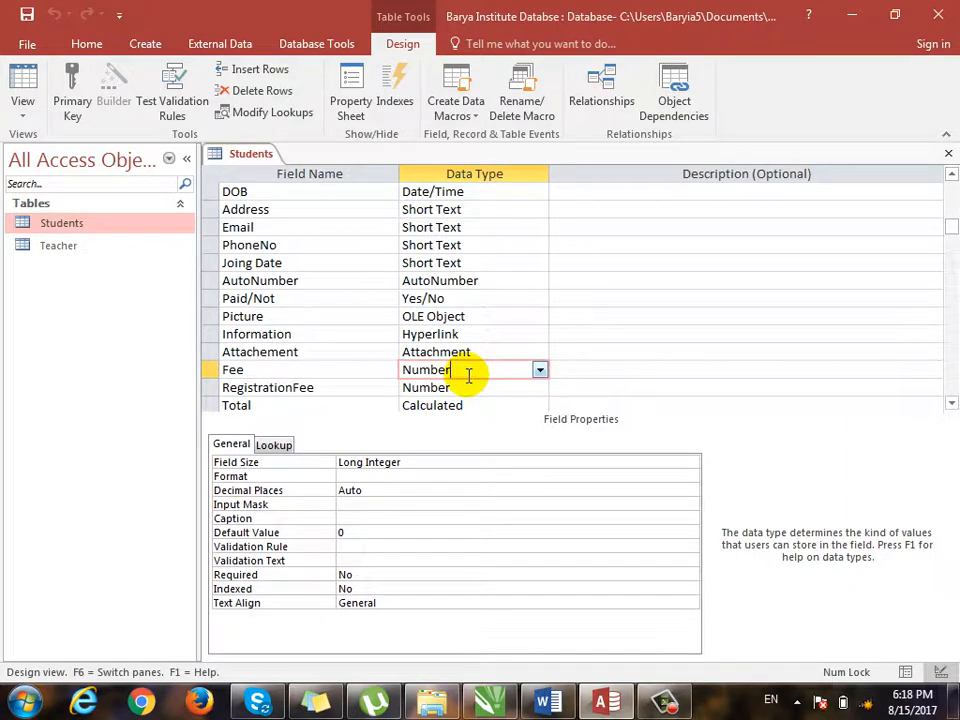
key("ctrl+comma")
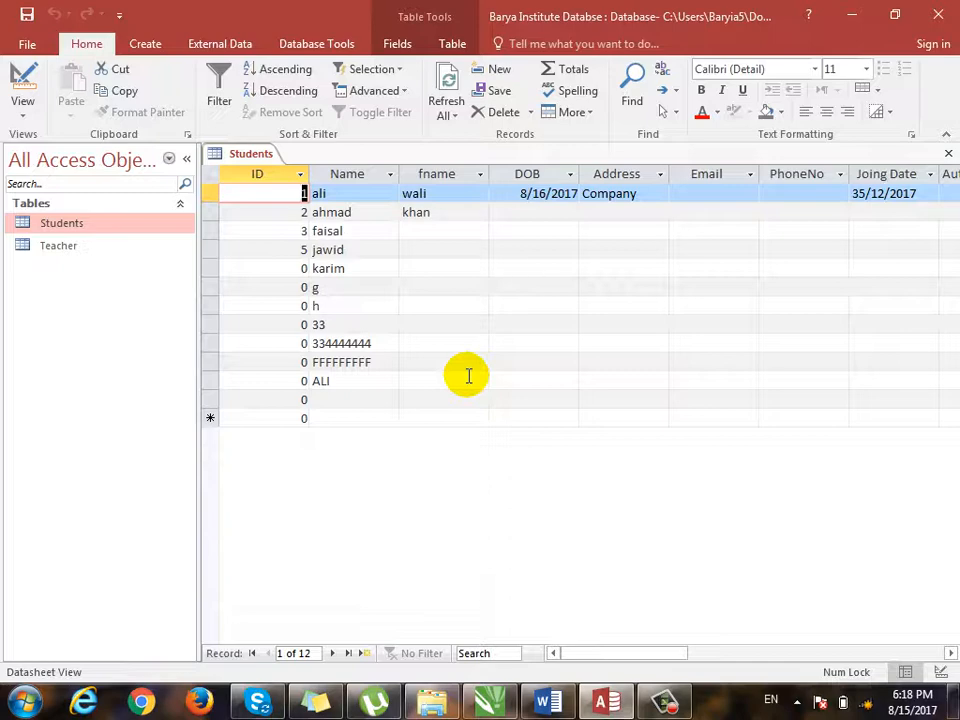
key("ctrl+period")
Step: Review the Field Size options of the Fee field and set its size to Byte
left_click(292, 469)
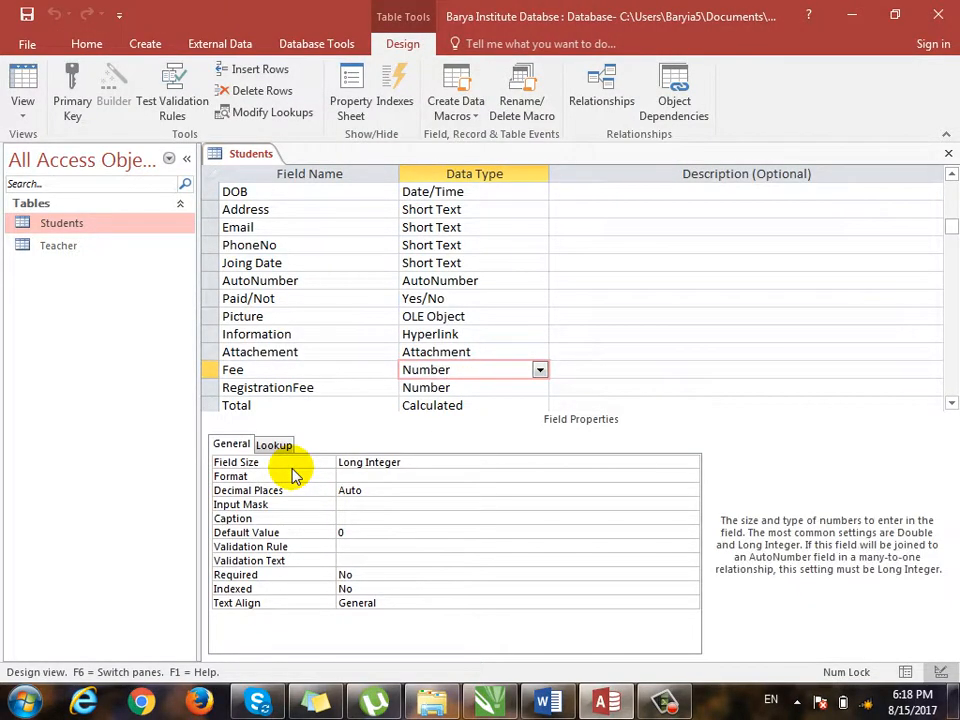
left_click(292, 469)
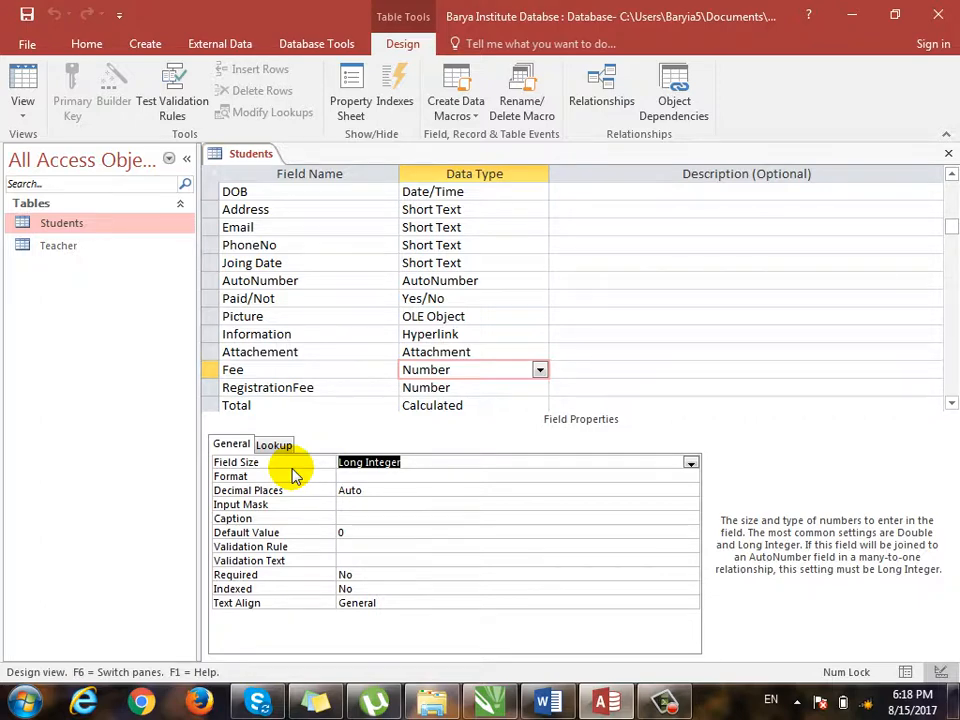
left_click(690, 462)
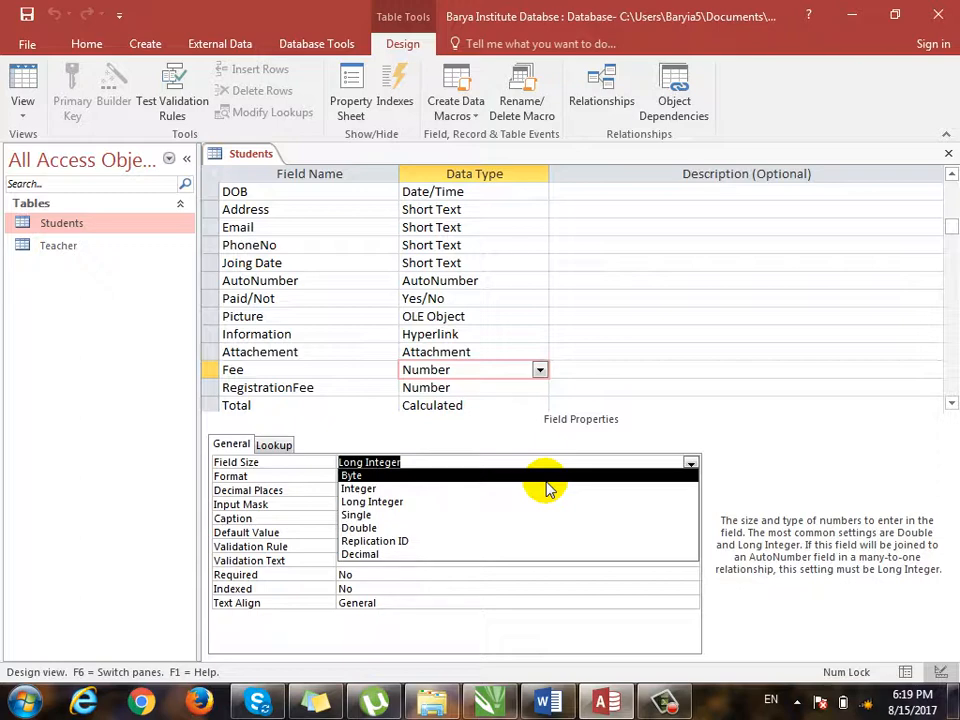
left_click(457, 374)
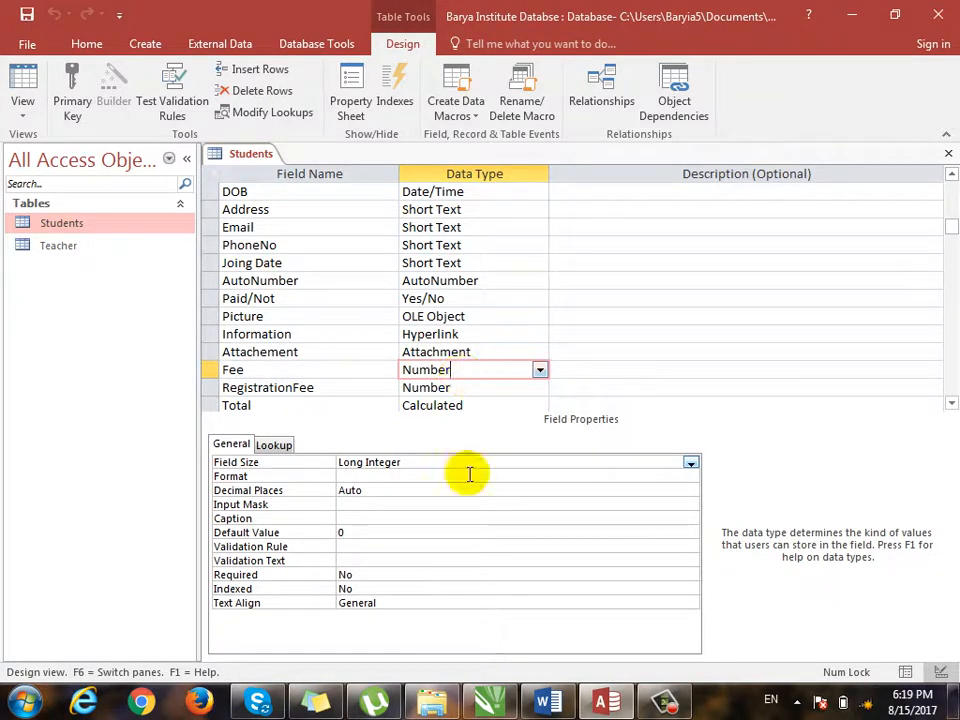
left_click(690, 463)
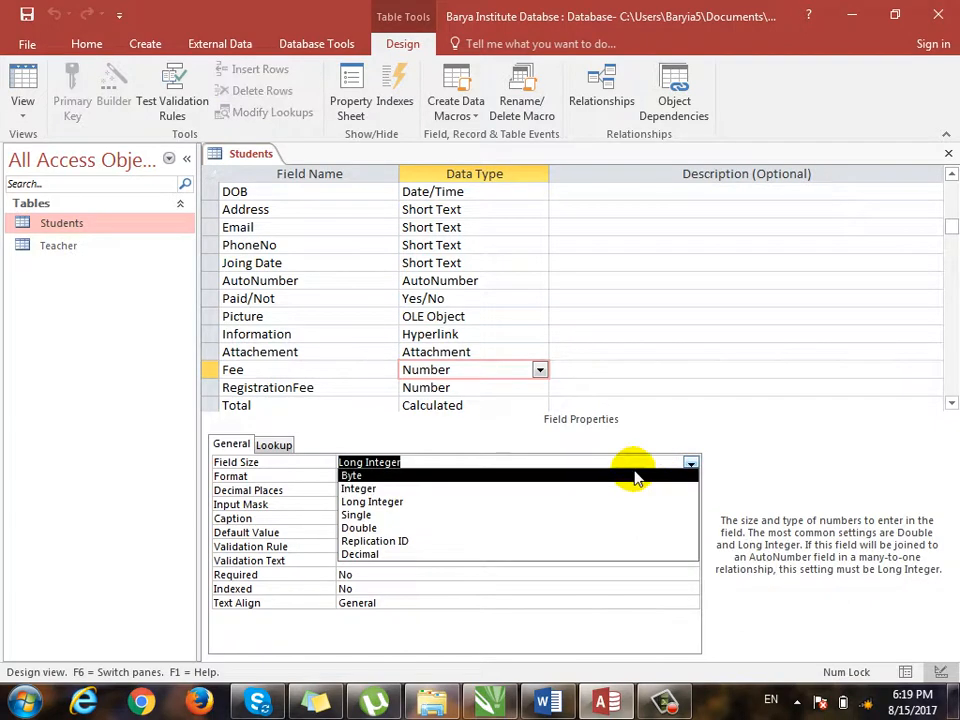
left_click(632, 474)
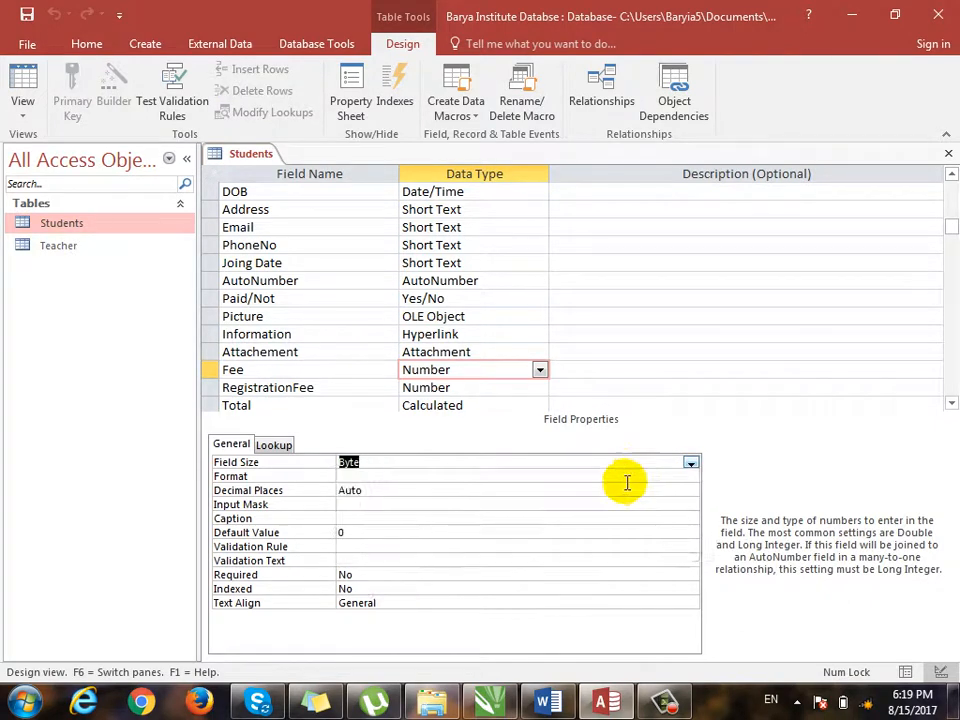
left_click(240, 369)
left_click(476, 369)
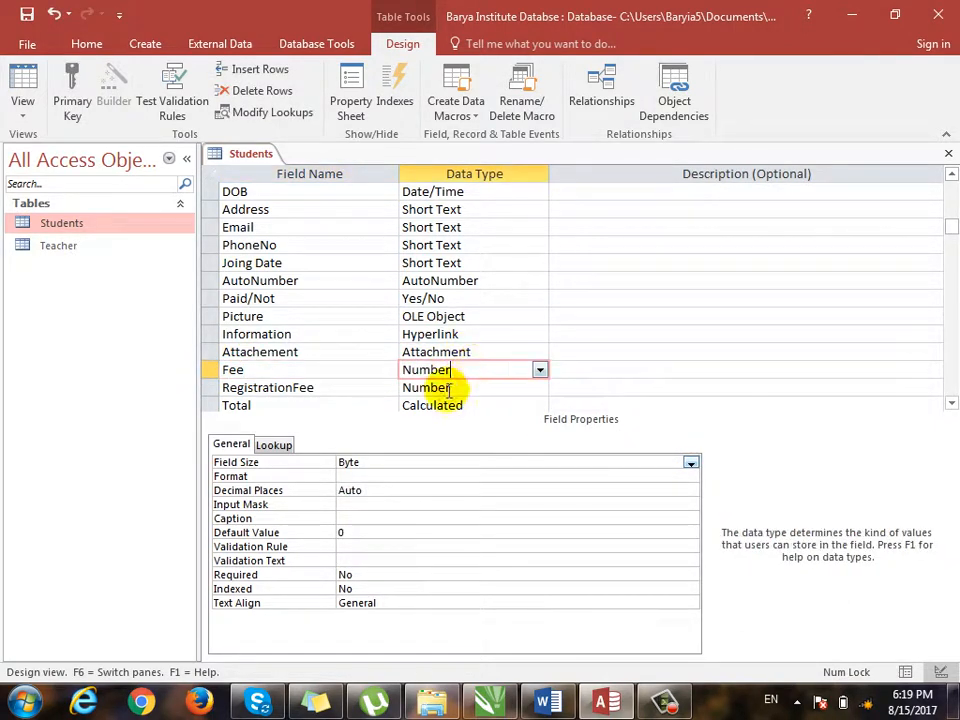
left_click(401, 463)
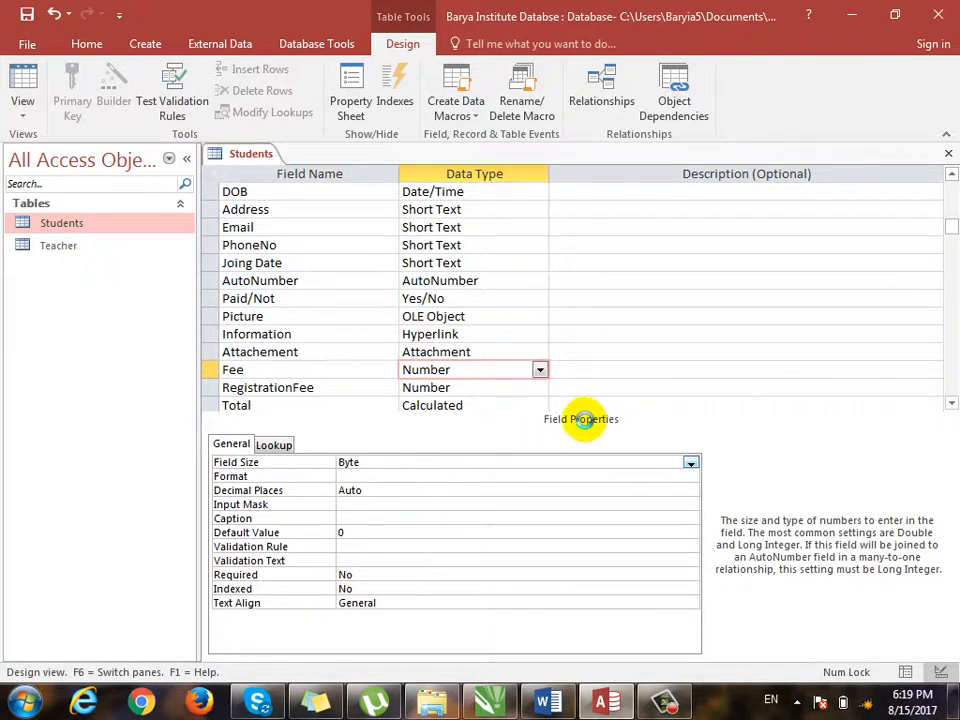
Step: Switch the Students table to Datasheet view, saving the design and accepting the change to the Fee column
key("F5")
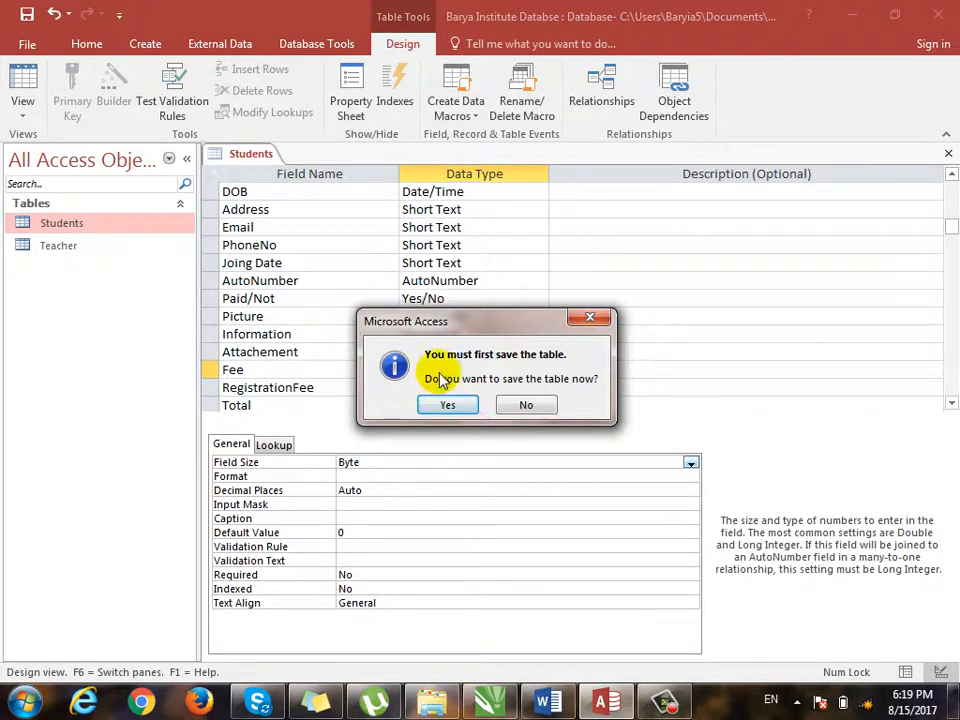
left_click(446, 406)
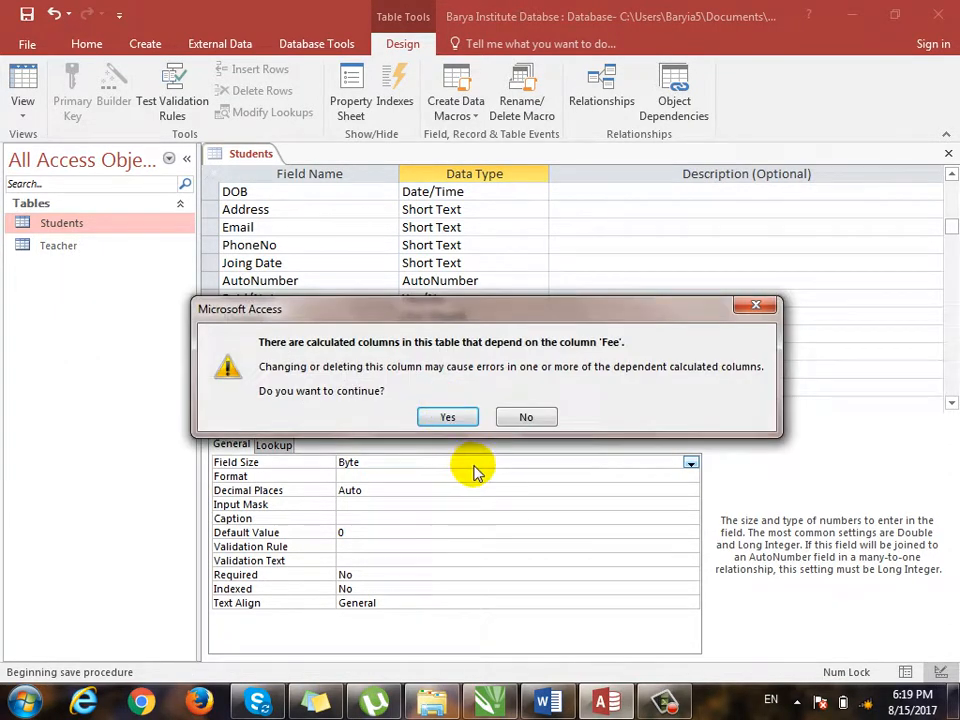
left_click_drag(546, 306, 562, 245)
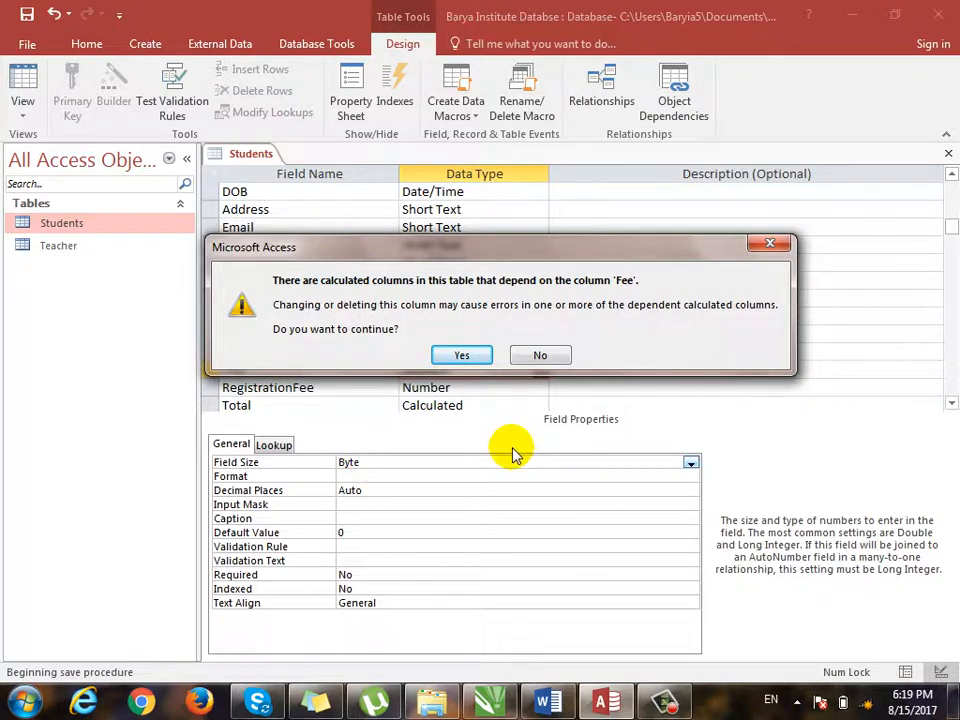
left_click(463, 356)
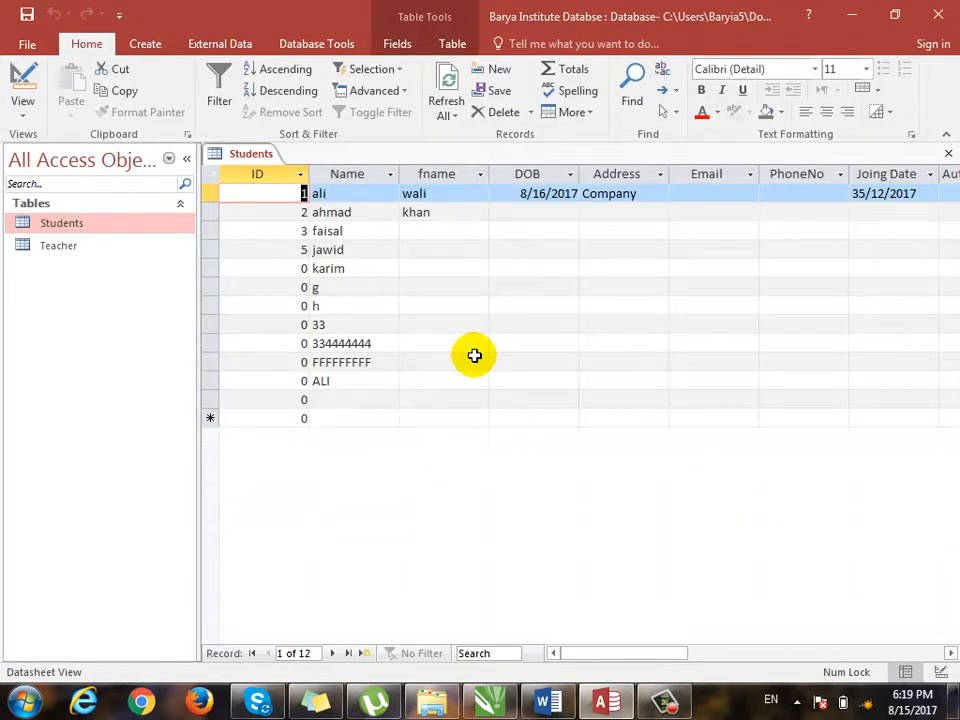
Step: Enter 255 as the Fee of the second student record
left_click_drag(673, 656, 797, 655)
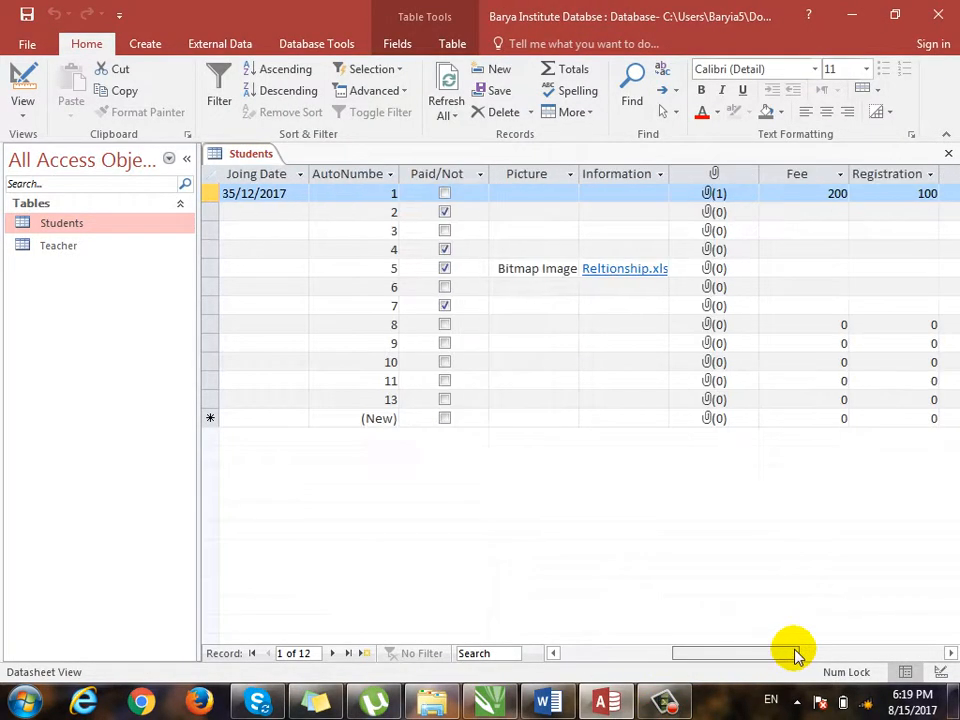
left_click(821, 211)
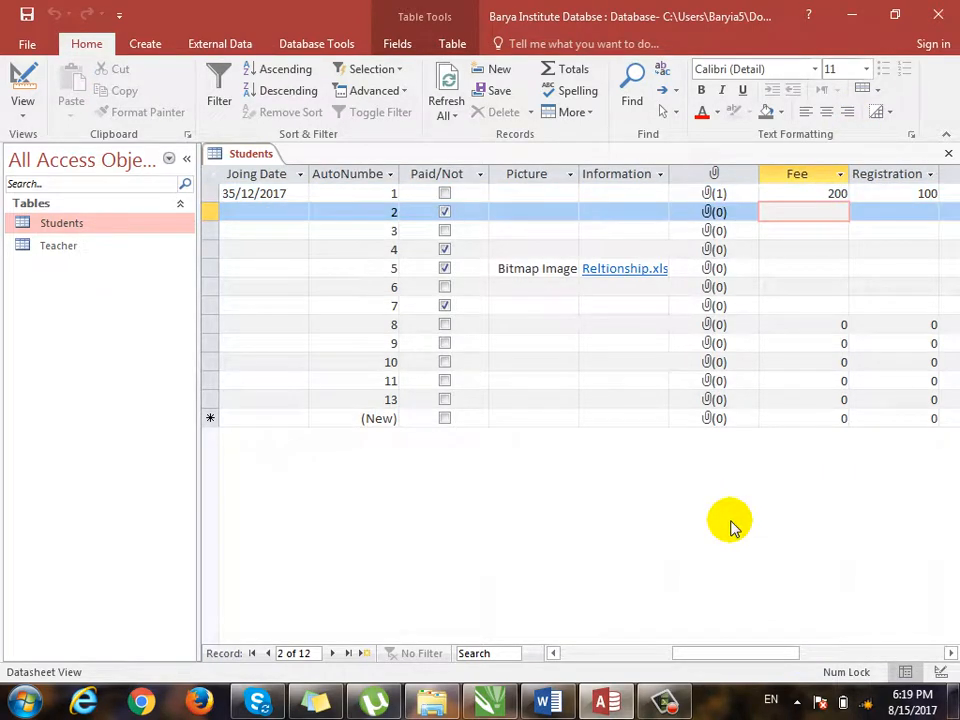
type("255")
key("Down")
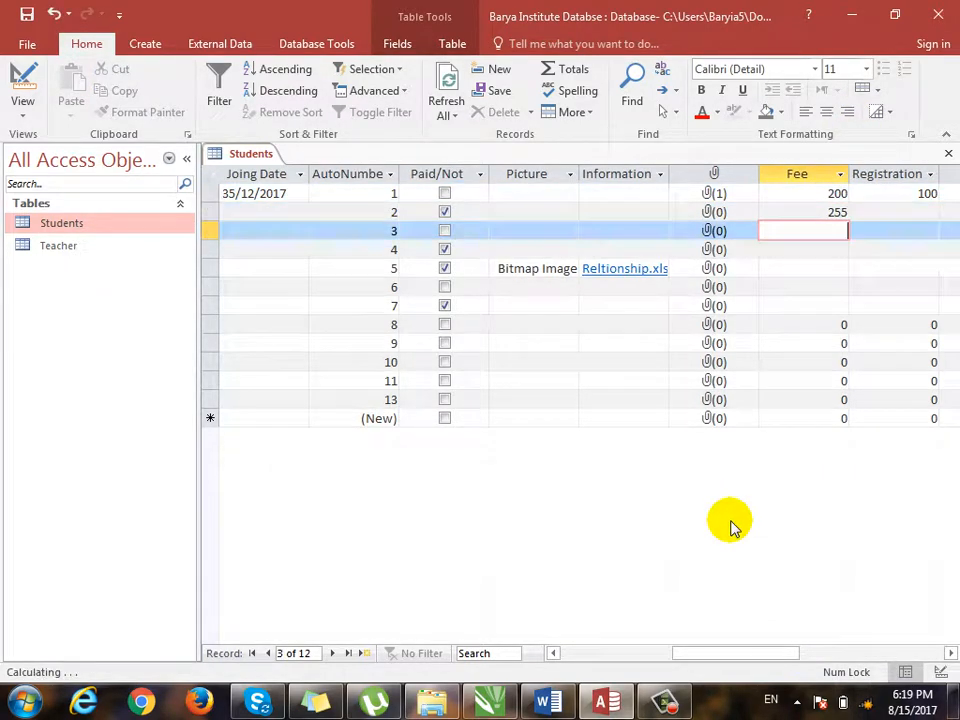
Step: Try to enter 256 as the third record's Fee, and replace it with 255
type("256")
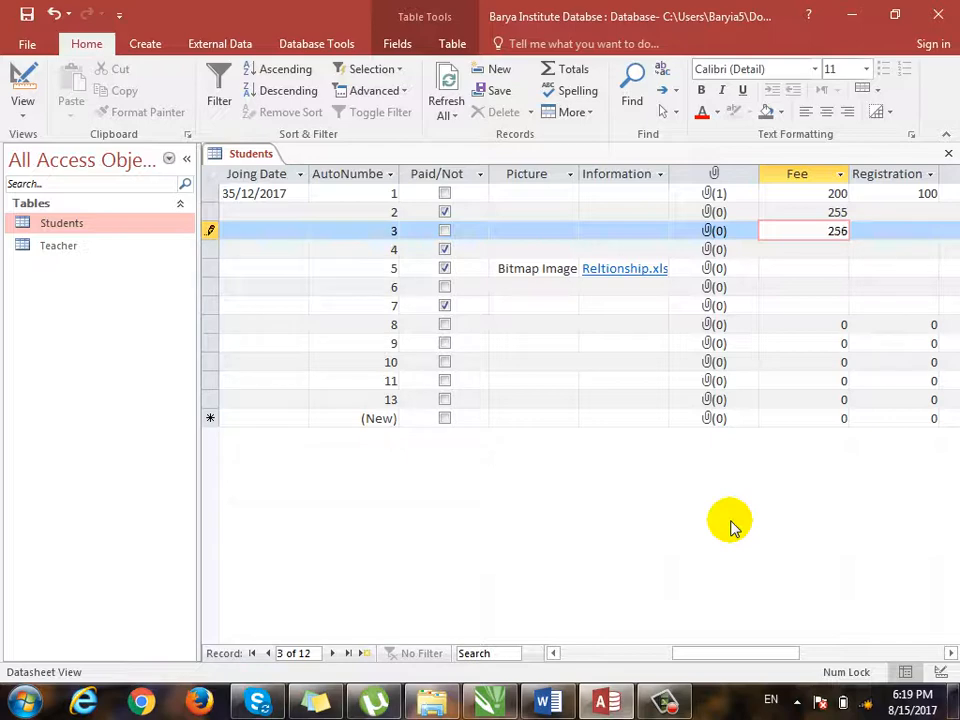
key("Down")
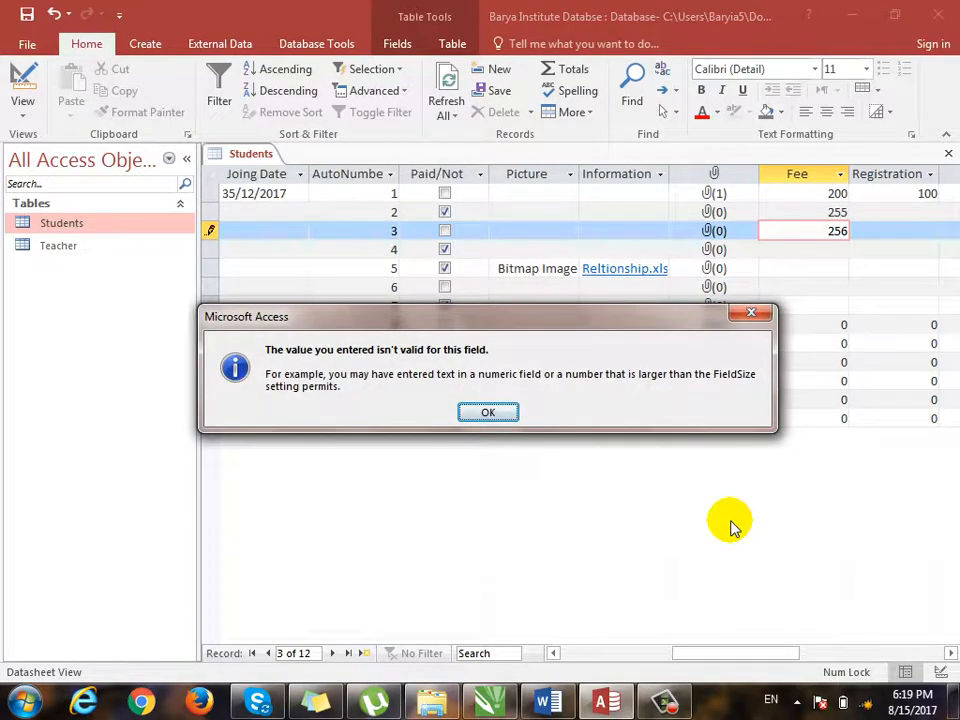
key("Return")
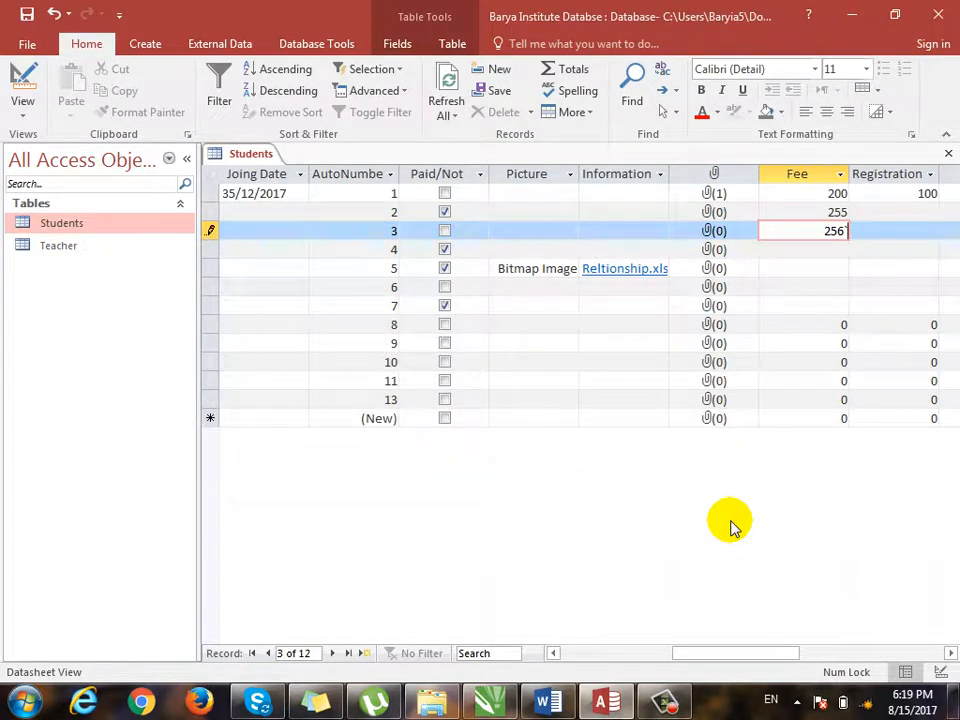
key("BackSpace")
type("5")
key("Down")
key("Up")
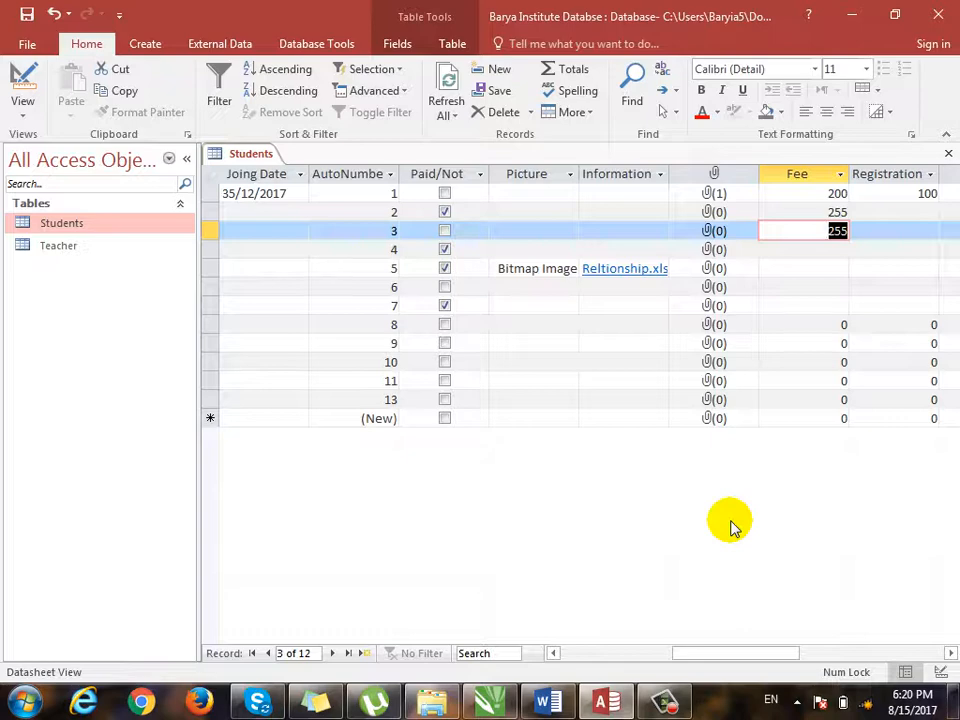
Step: Return to the Students table design and set the Fee field's Field Size to Integer
key("ctrl+period")
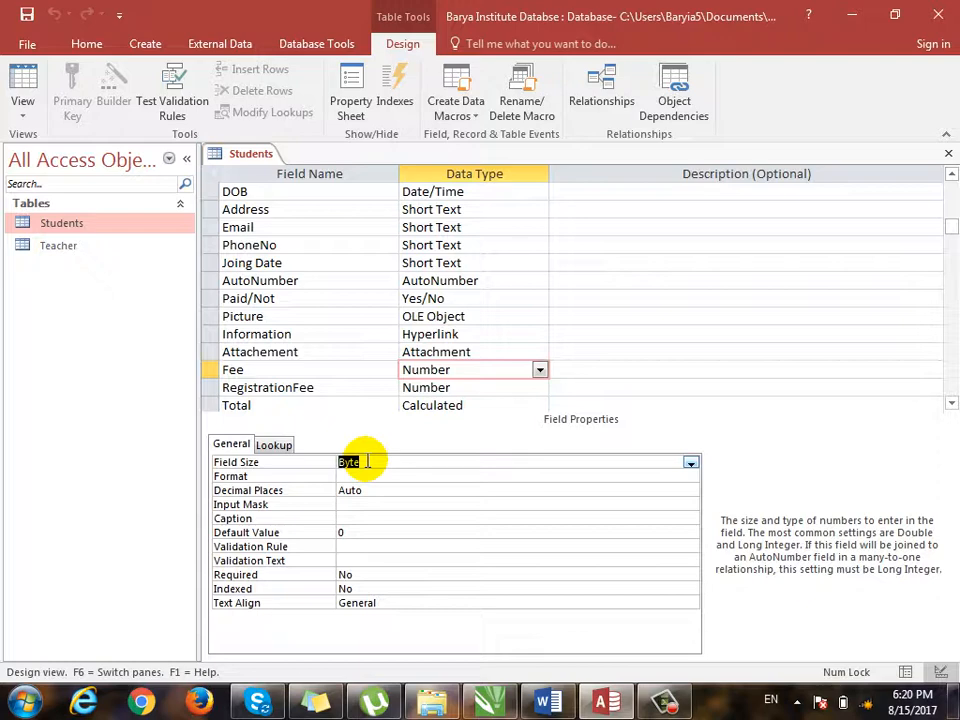
left_click(691, 463)
left_click(684, 489)
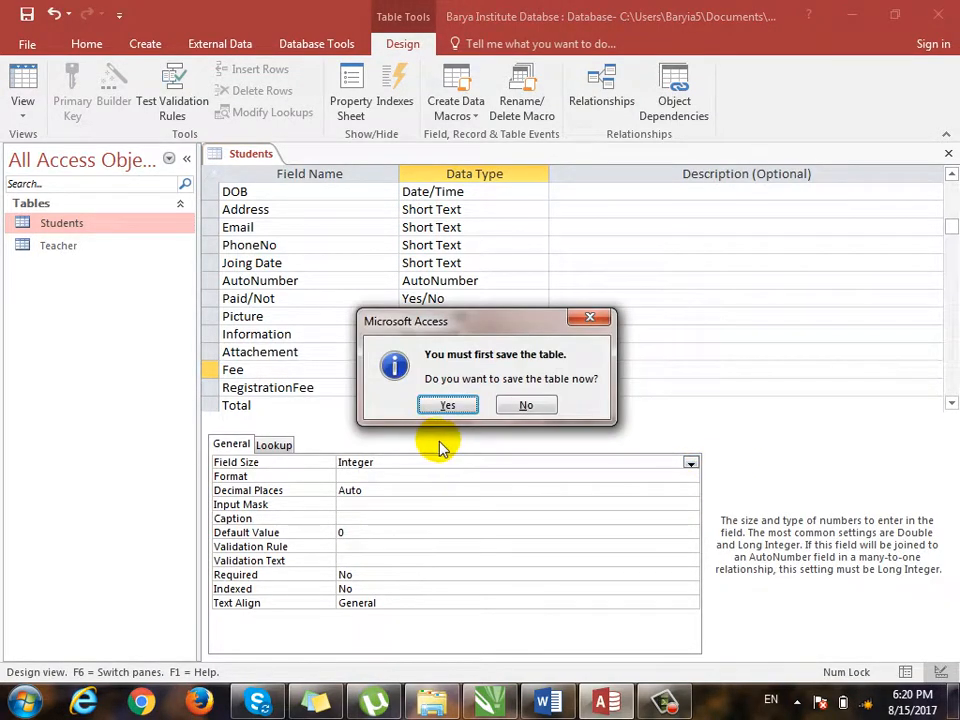
Step: Save the Students table, accept the change to the Fee column, and show the Fee column in the datasheet
left_click(447, 403)
left_click(452, 414)
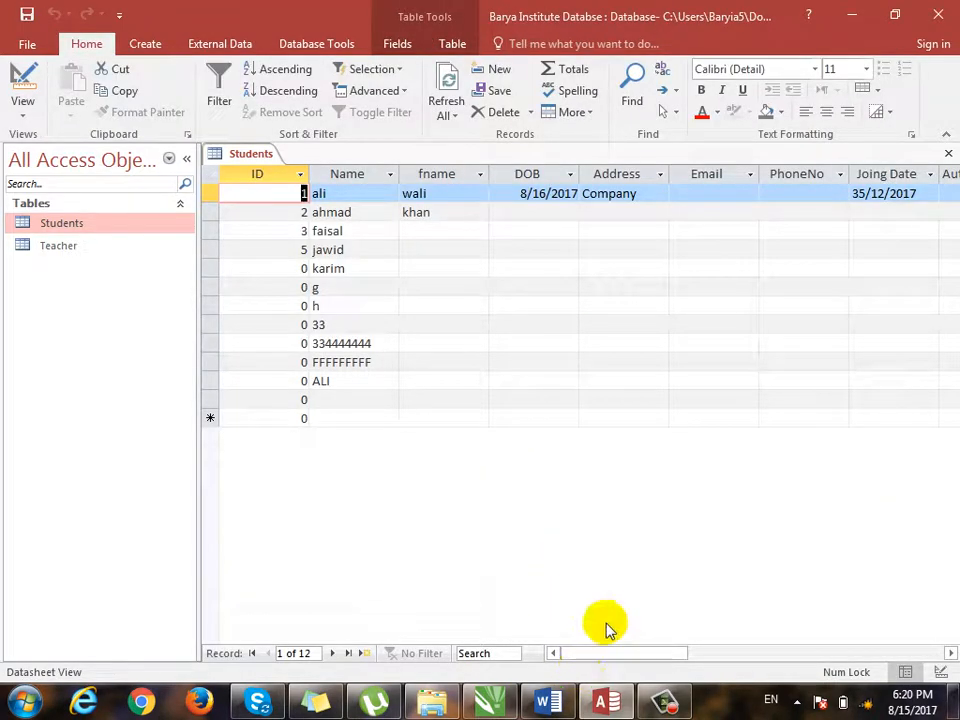
left_click_drag(619, 651, 772, 662)
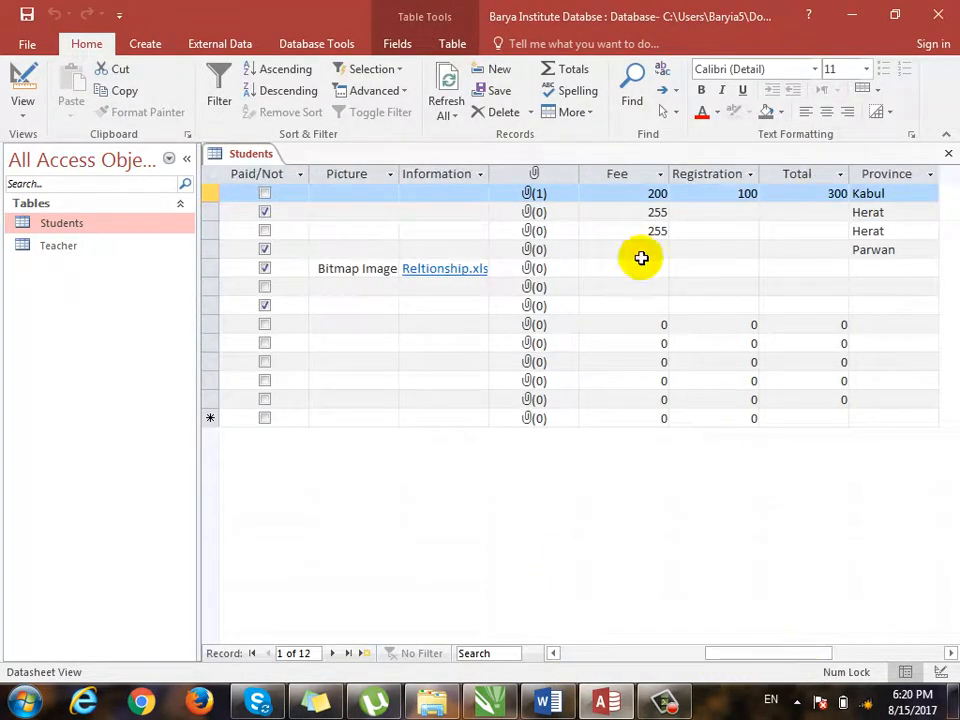
Step: Try to enter 32768 as the fourth record's Fee, and replace it with 32767
left_click(631, 249)
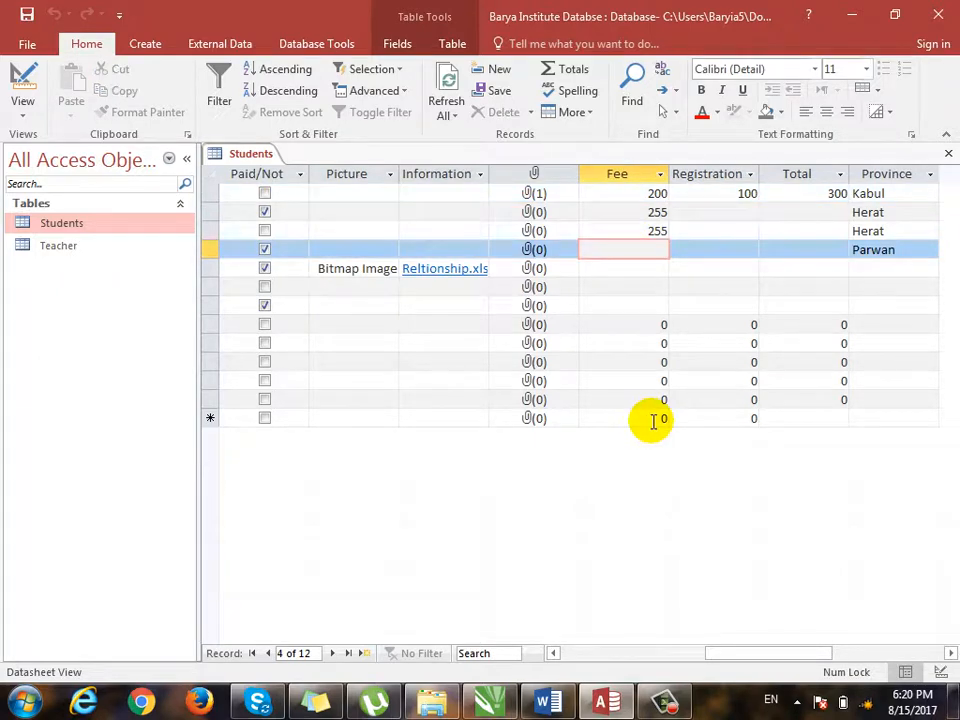
type("32768")
key("Return")
key("Return")
key("Down")
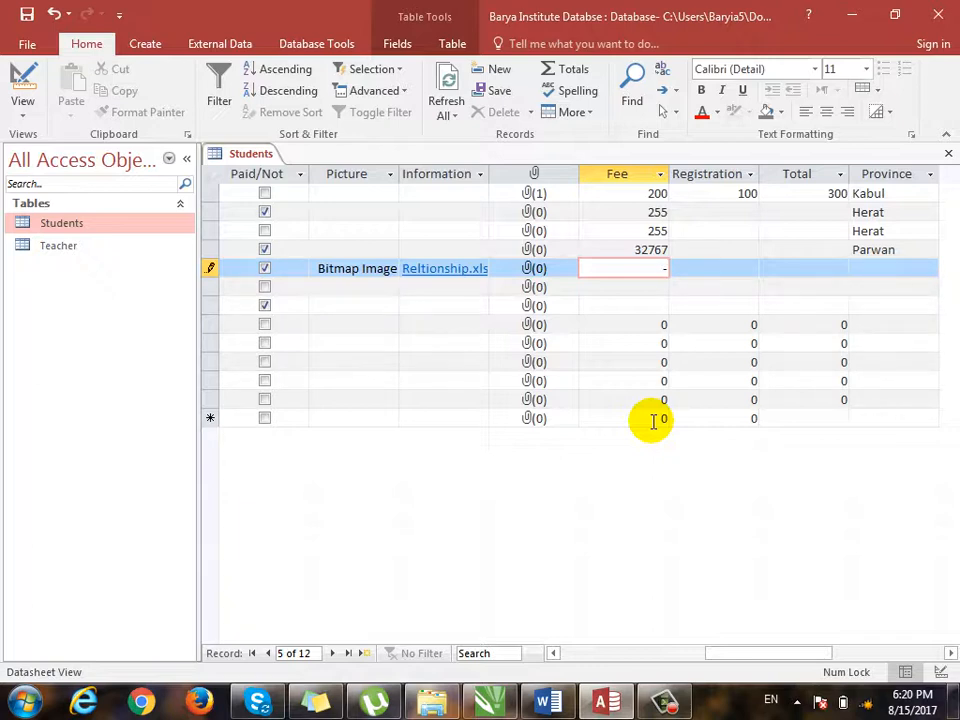
Step: Enter -32768 as the fifth record's Fee, and select the Fee values of the fourth and fifth records together
type("768")
key("Down")
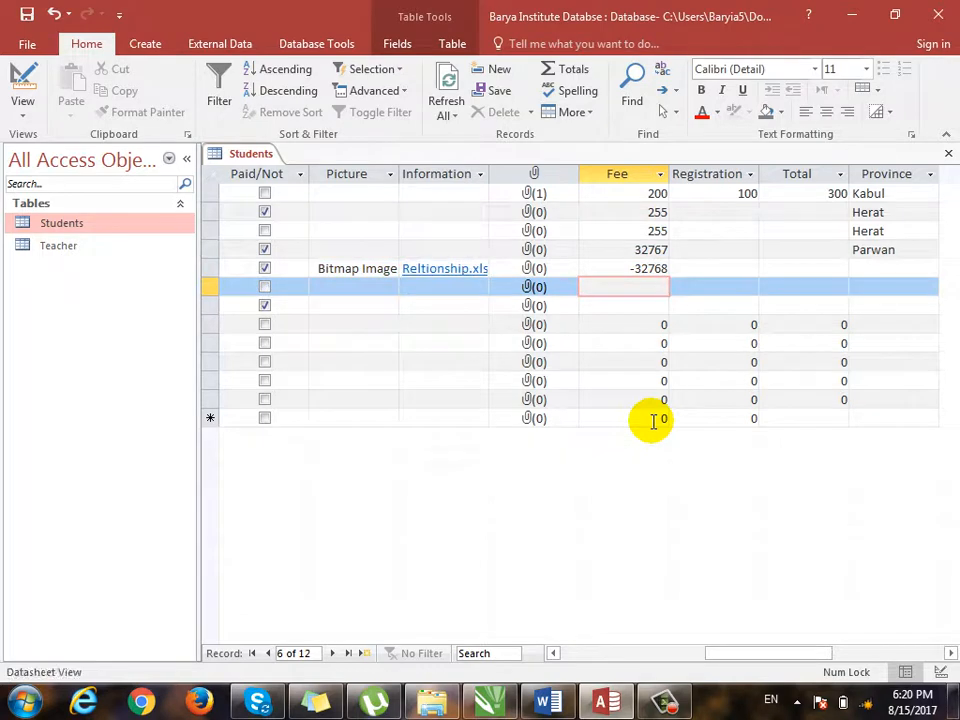
key("Up")
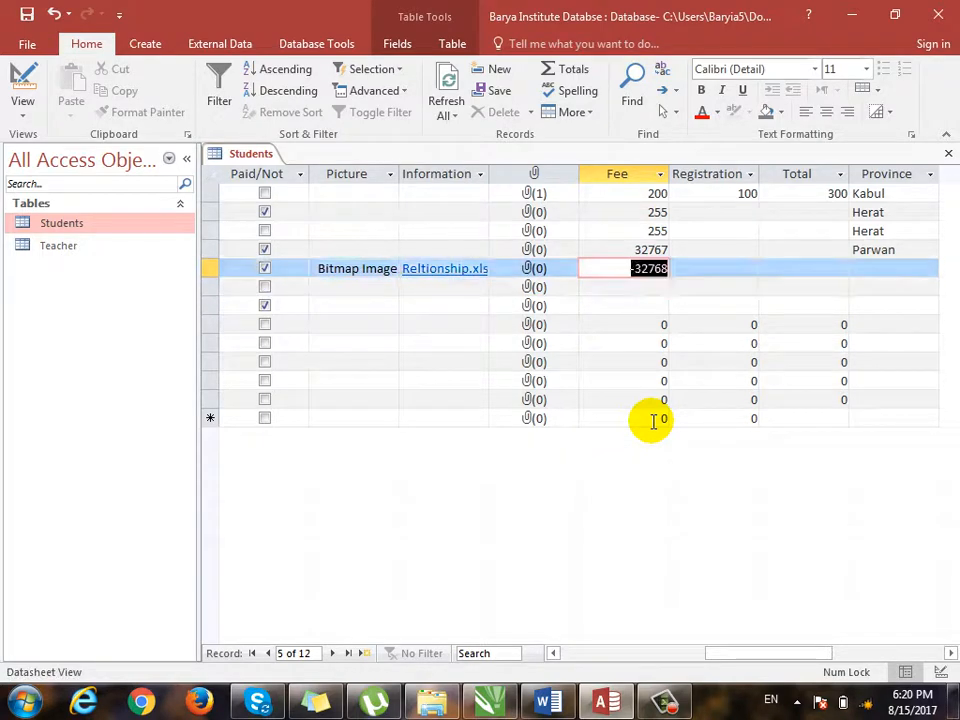
key("Up")
key("shift+Down")
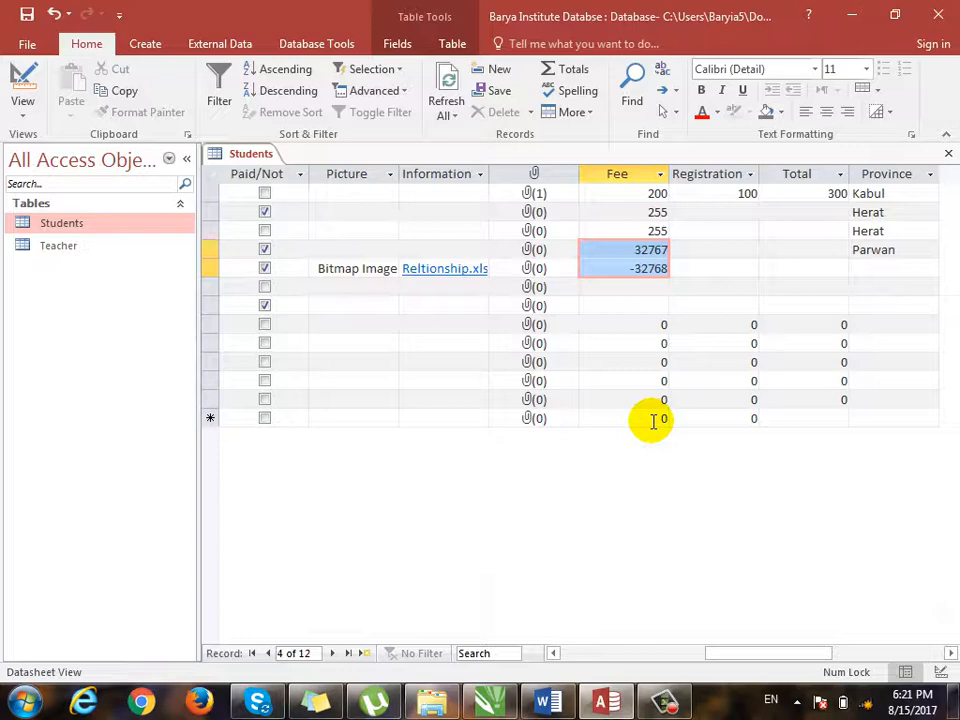
Step: Return to the Students table design and review the Field Size options of the Fee field, dismissing the color scheme message
key("ctrl+period")
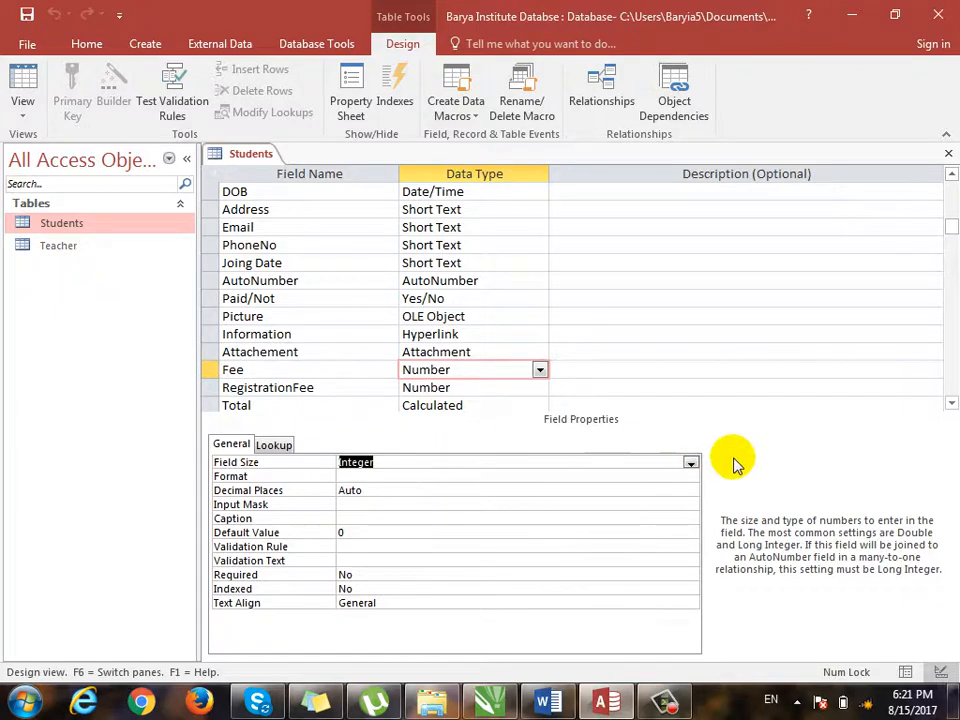
left_click(690, 463)
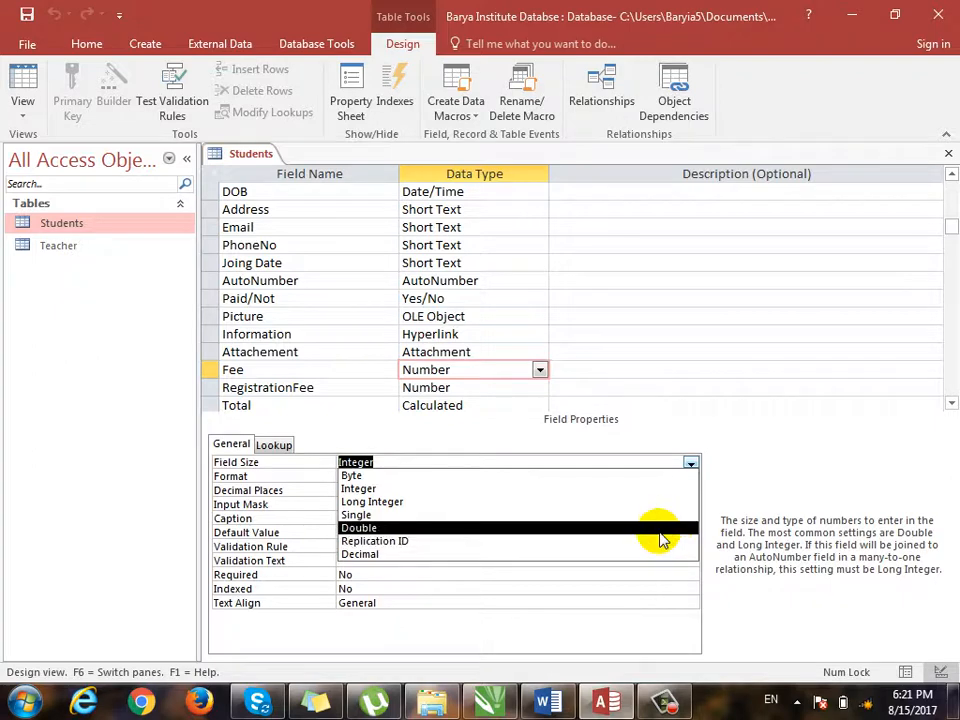
left_click(327, 462)
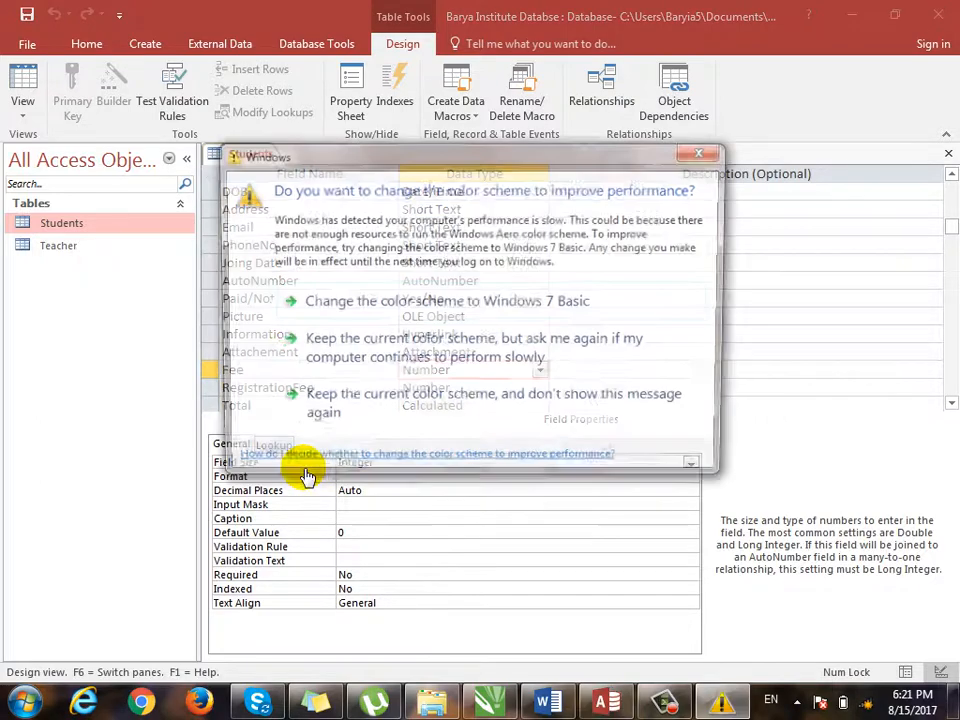
left_click(708, 151)
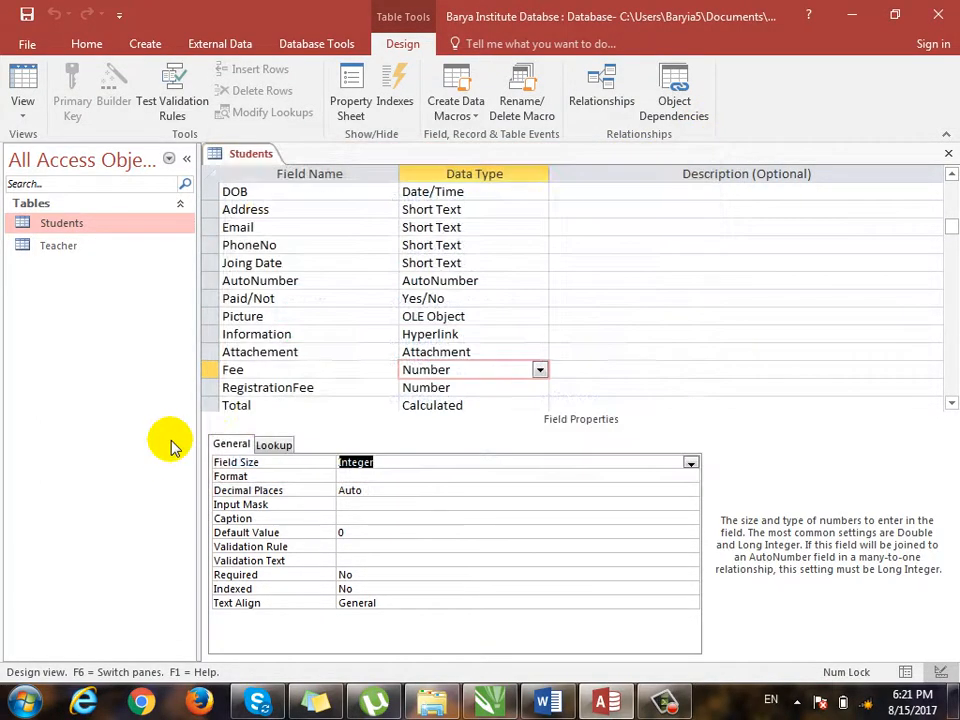
Step: Set the Fee field's Format to Currency, and save the table to view the Fee column in the datasheet
left_click(274, 479)
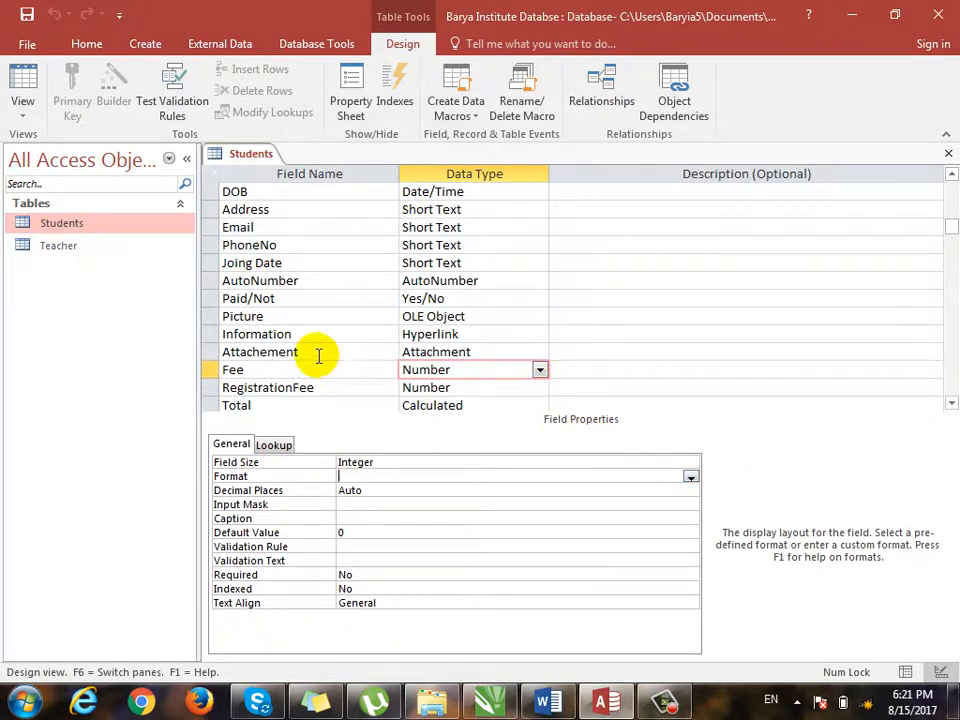
left_click(690, 477)
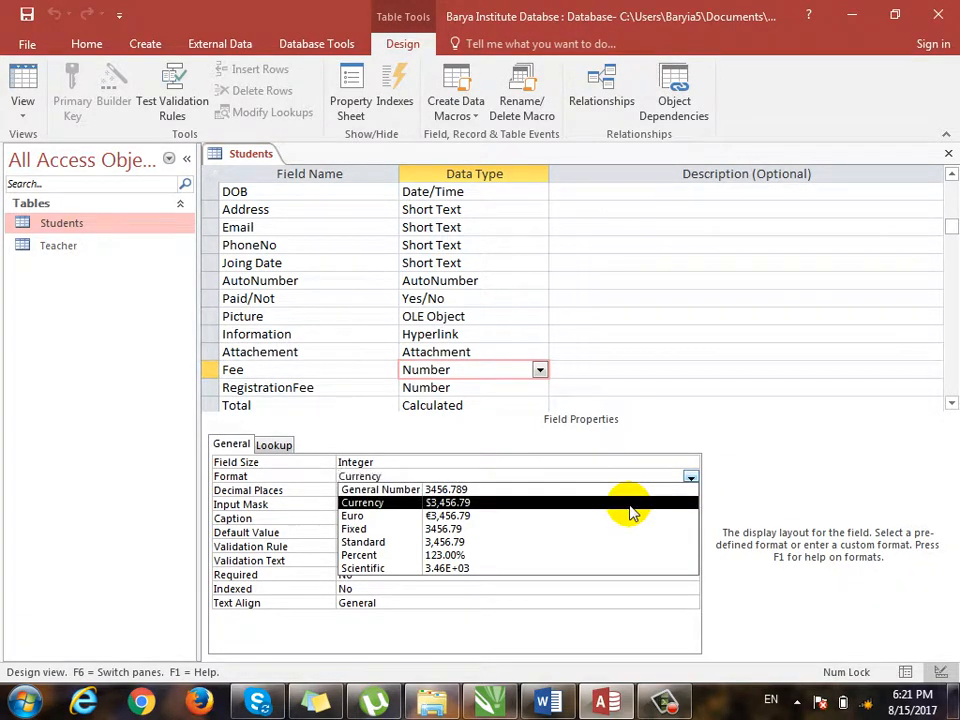
left_click(632, 508)
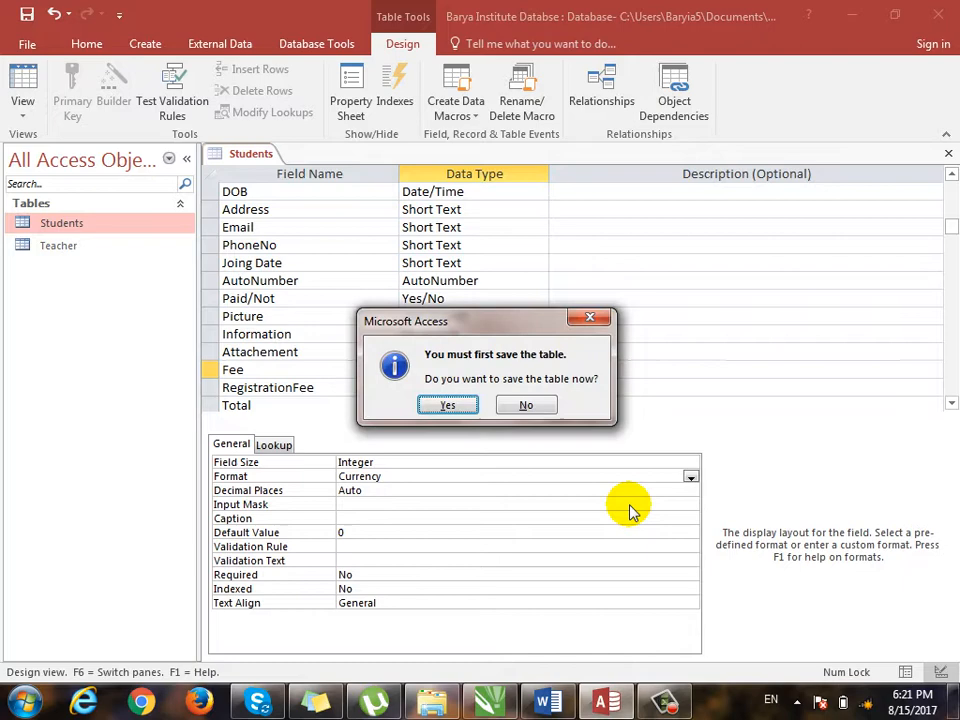
left_click(448, 407)
left_click_drag(663, 655, 797, 654)
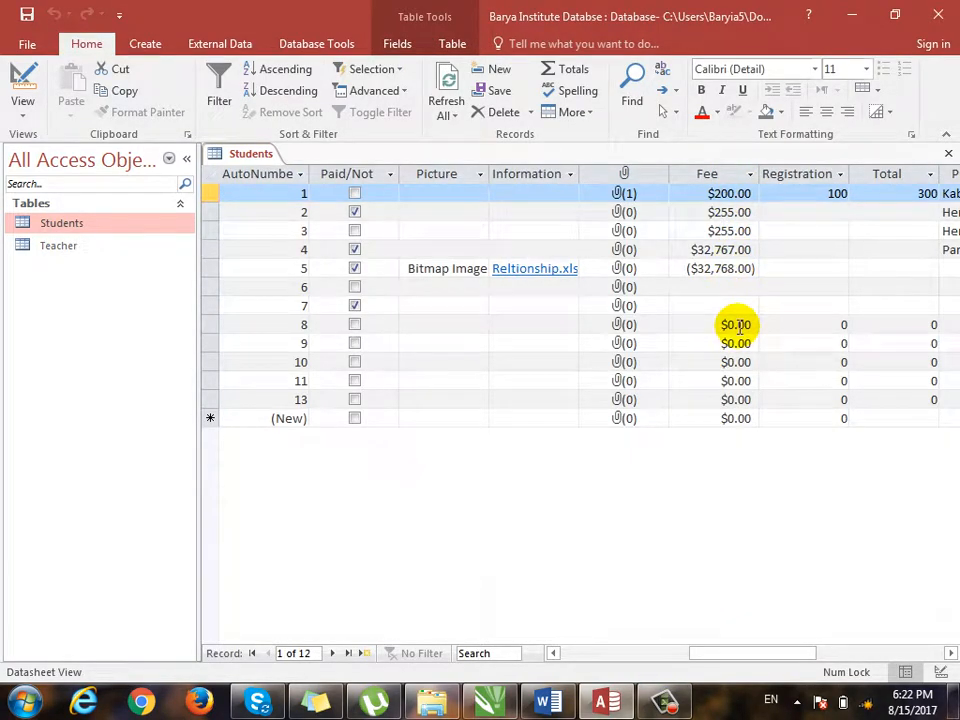
Step: Change the Fee field's Format to Percent in the table design, and save it to view the Fee column in the datasheet
key("ctrl+period")
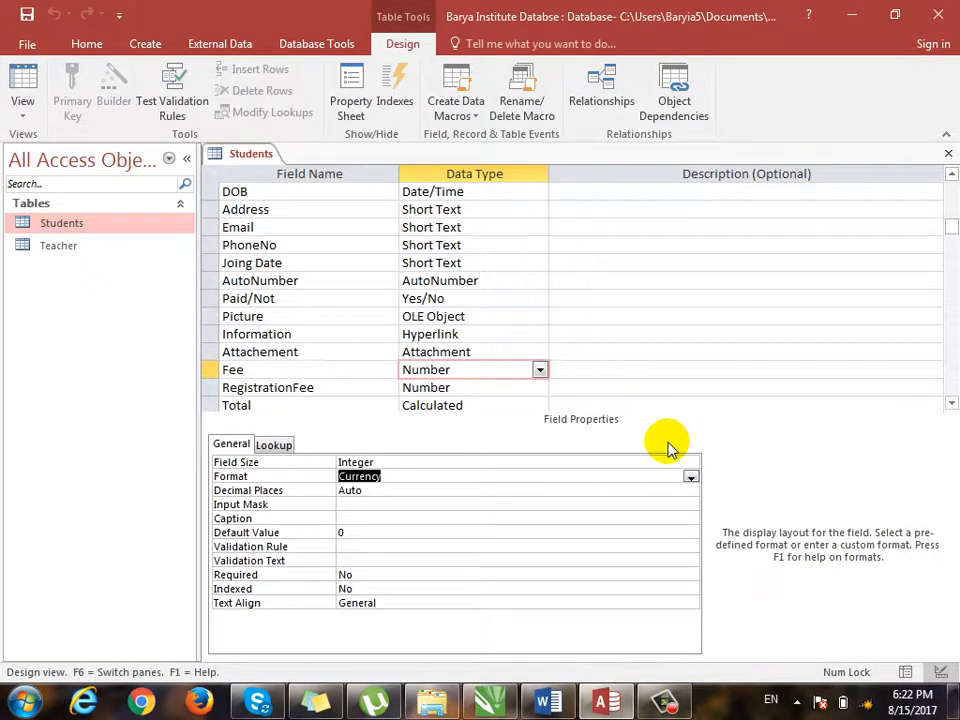
left_click(690, 478)
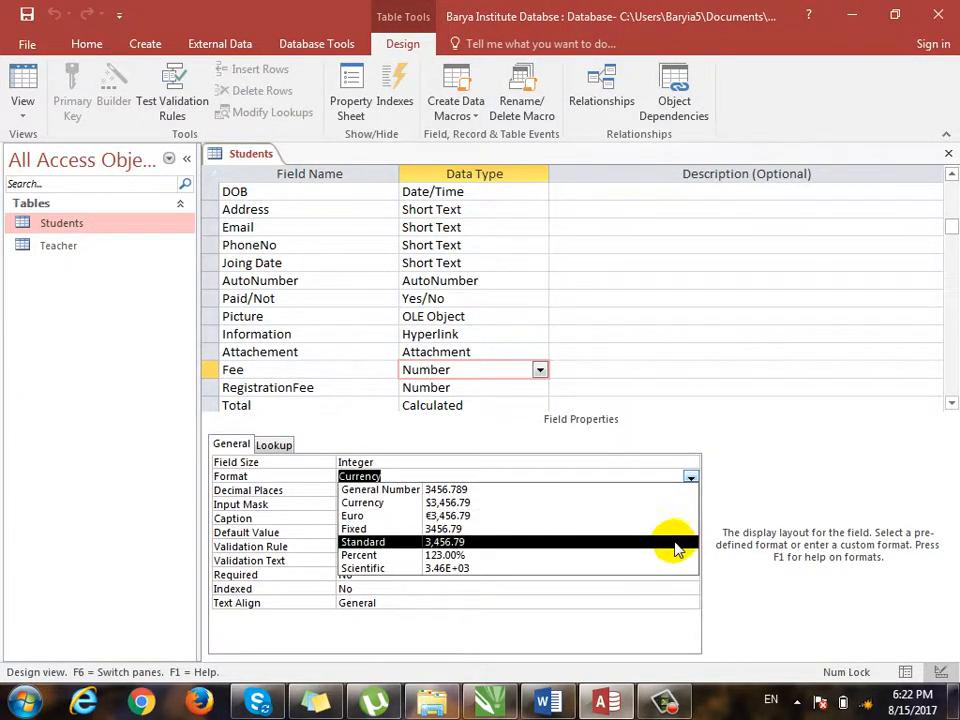
left_click(670, 557)
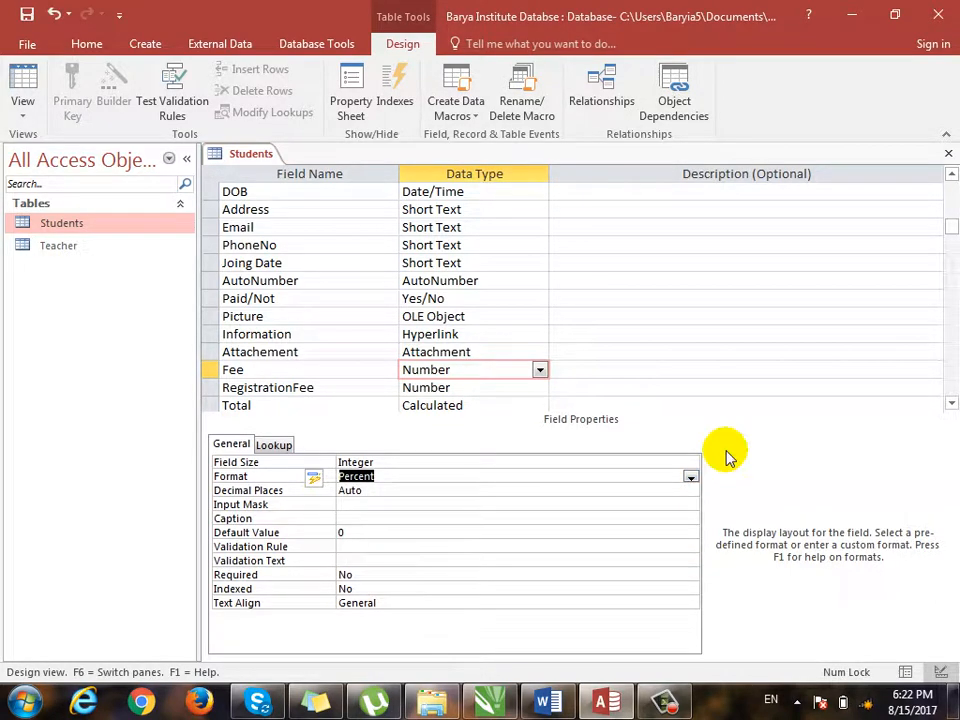
key("ctrl+period")
key("Return")
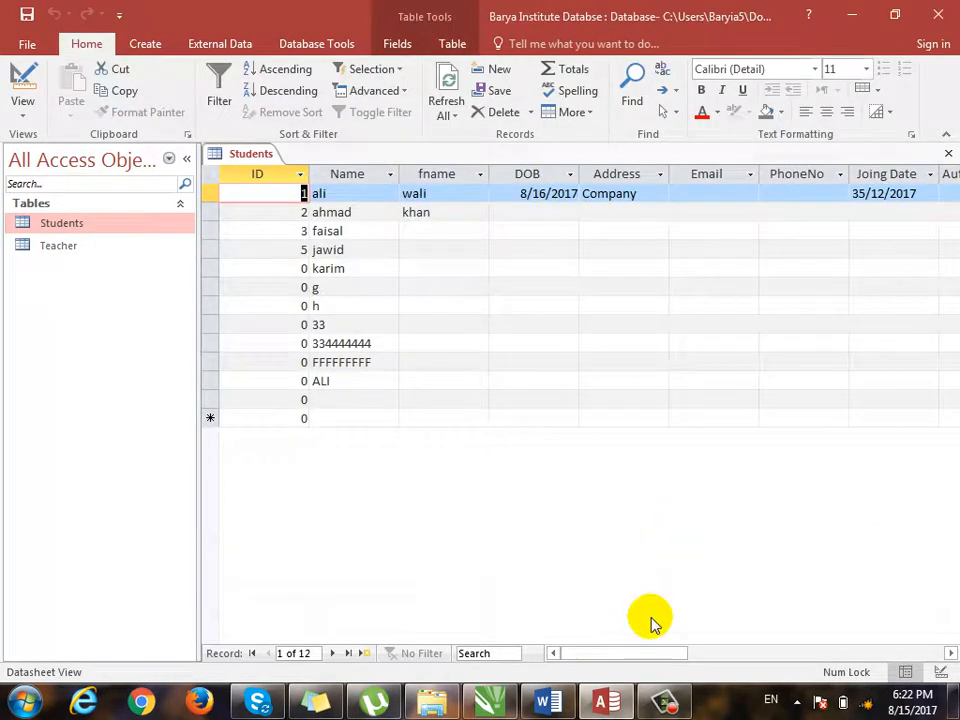
left_click_drag(667, 655, 761, 660)
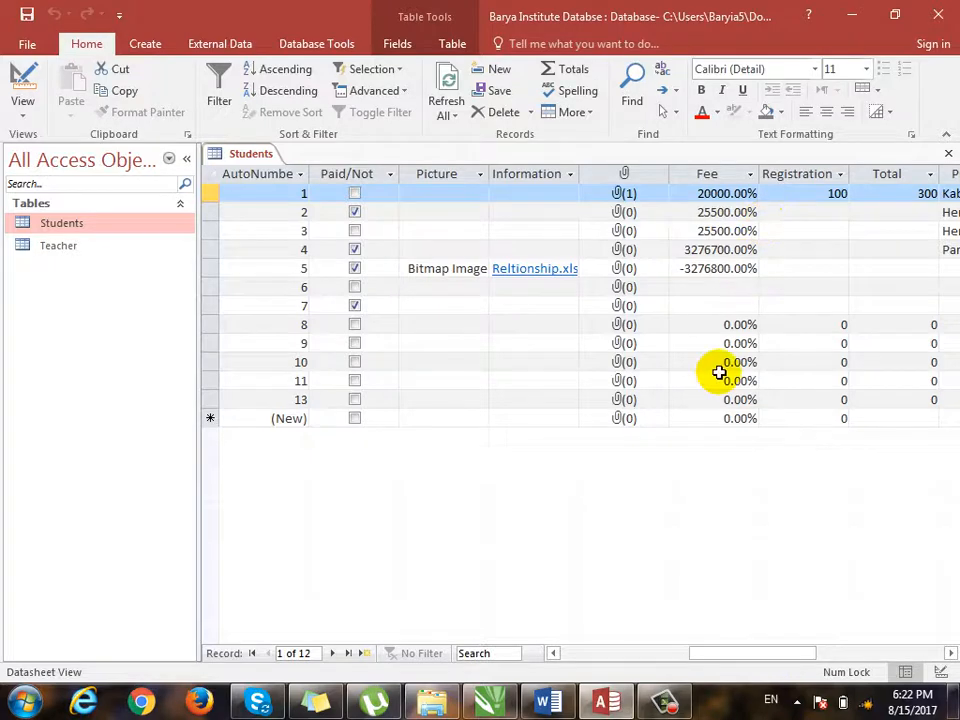
Step: Pick General Number as the Fee field's Format, clear it, and save the table to view the Fee values unformatted
key("ctrl+period")
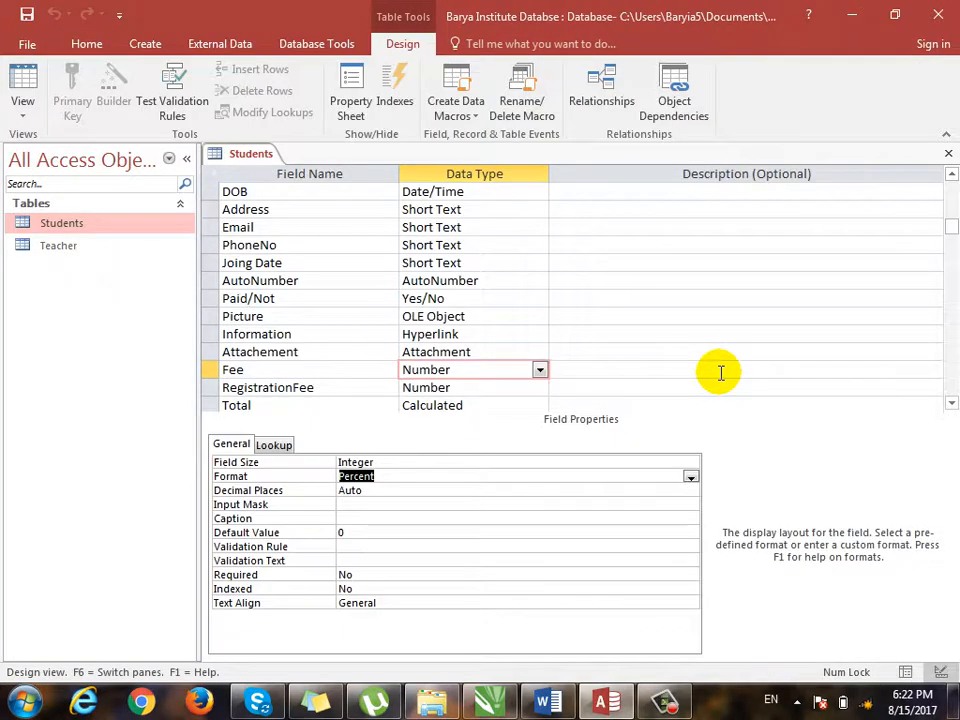
left_click(690, 477)
left_click(651, 491)
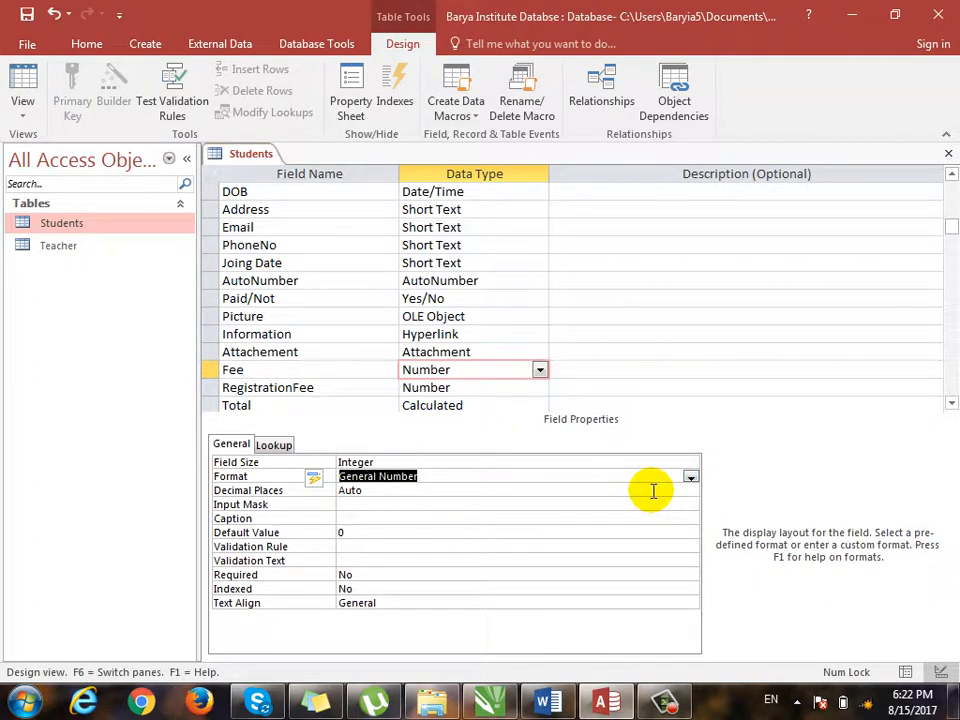
key("Delete")
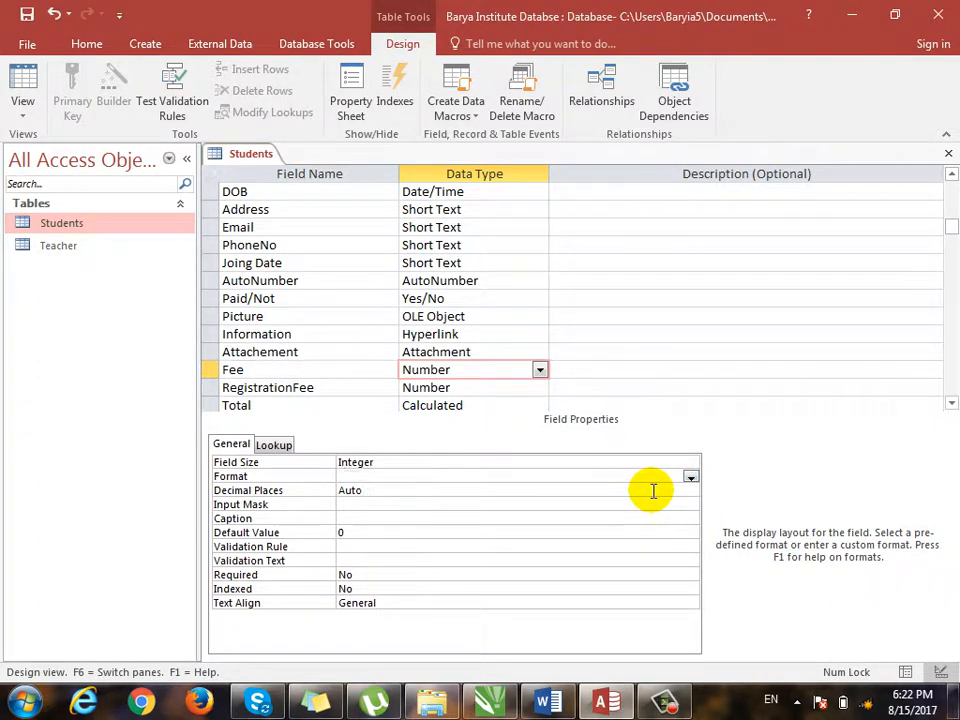
key("ctrl+period")
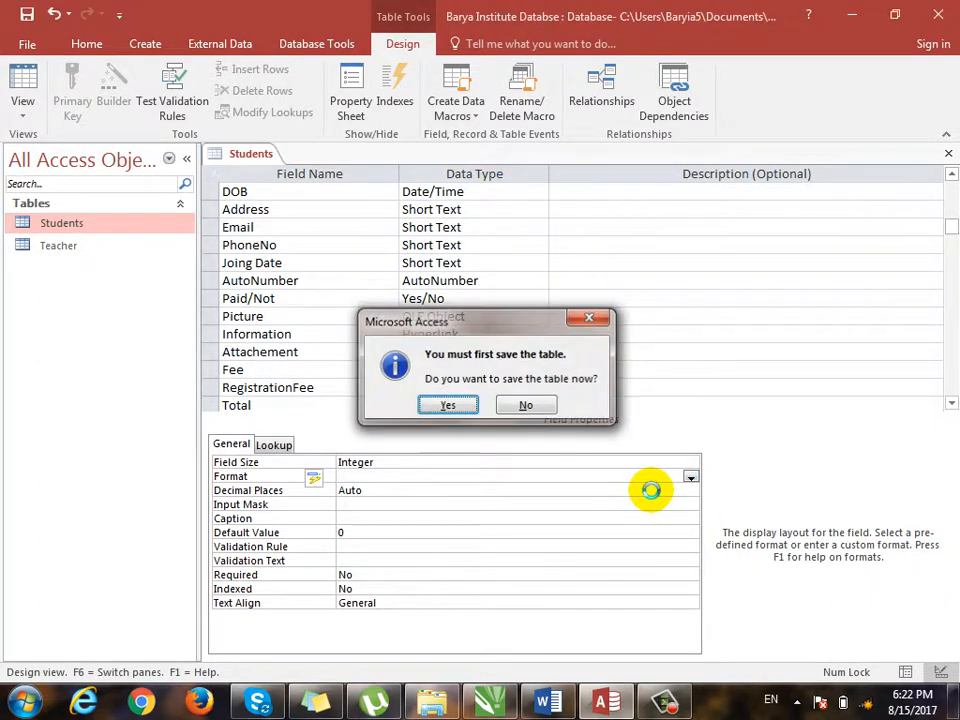
key("Return")
left_click_drag(639, 662, 757, 656)
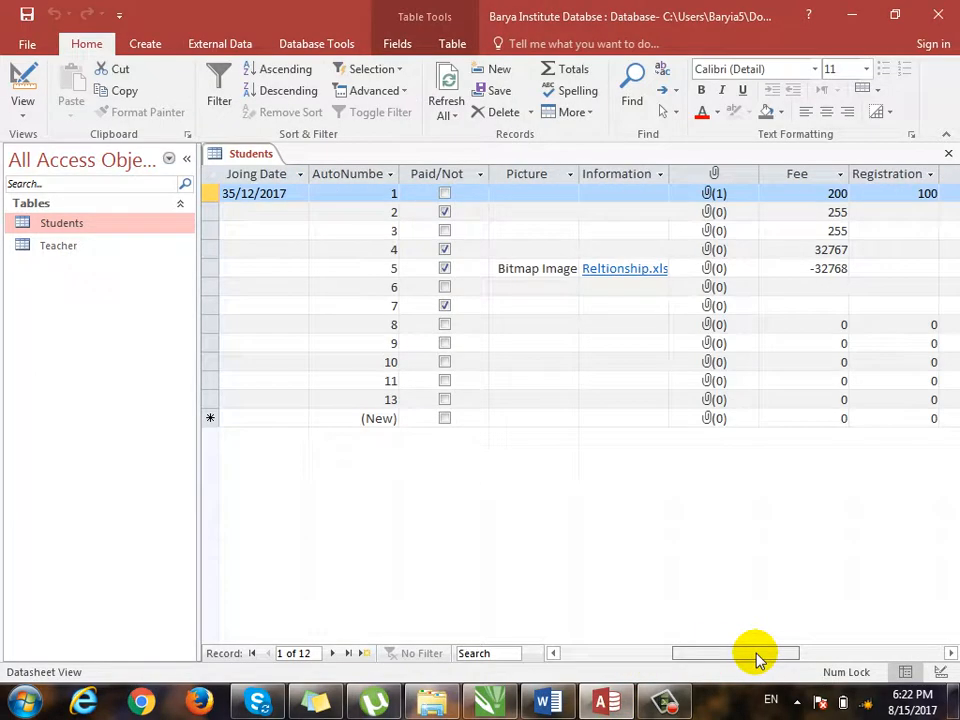
Step: Set the Fee field's Format back to Currency, and save the Students table to show the Fee column in the datasheet
key("ctrl+comma")
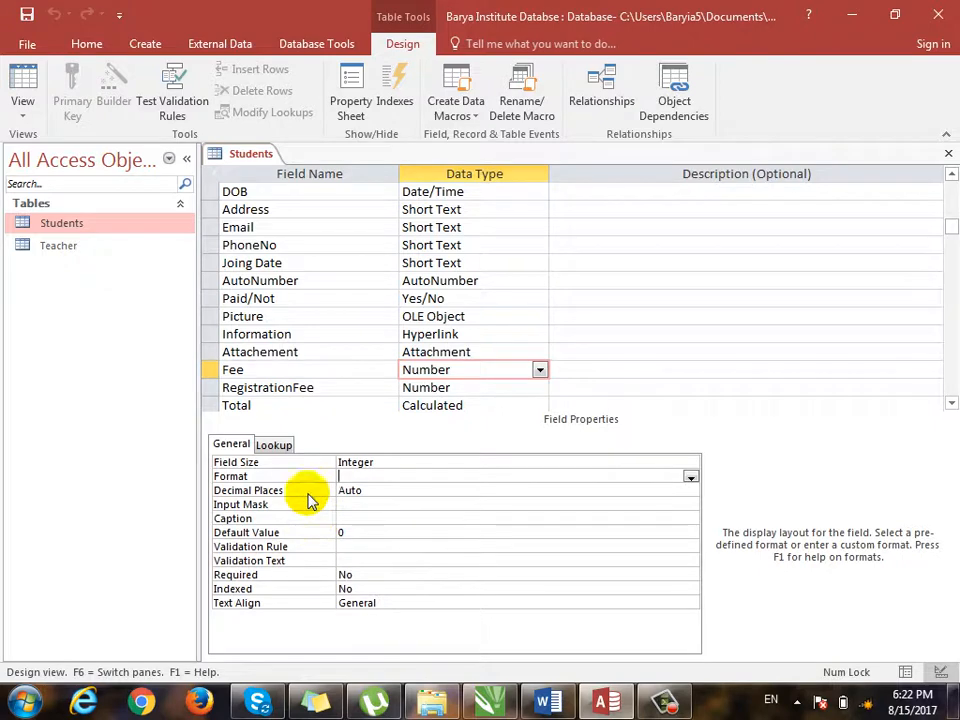
left_click(690, 477)
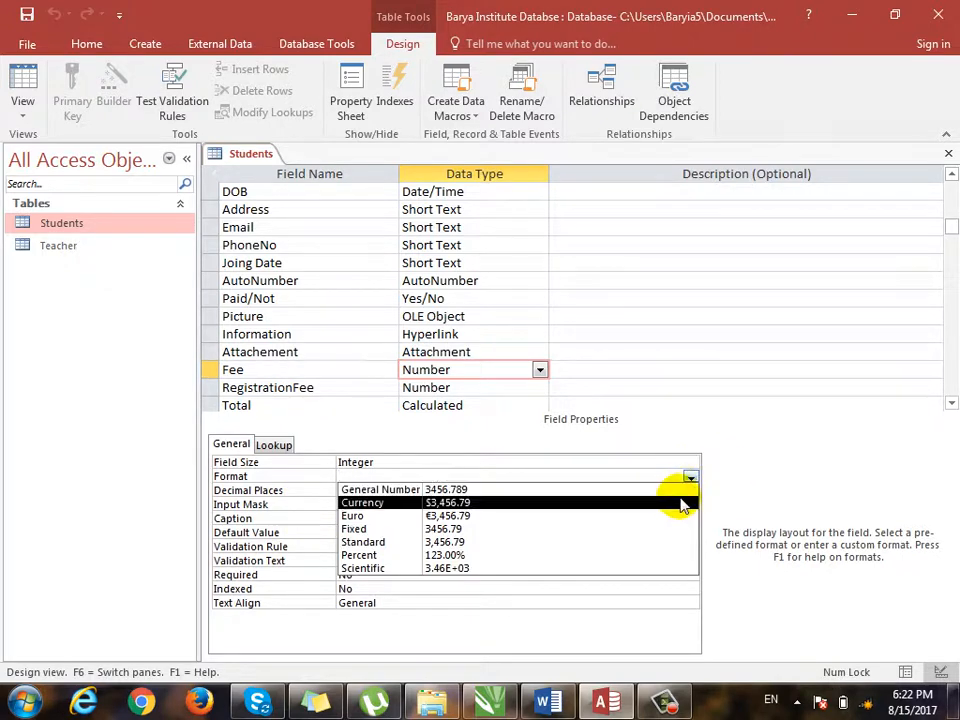
left_click(680, 501)
key("ctrl+period")
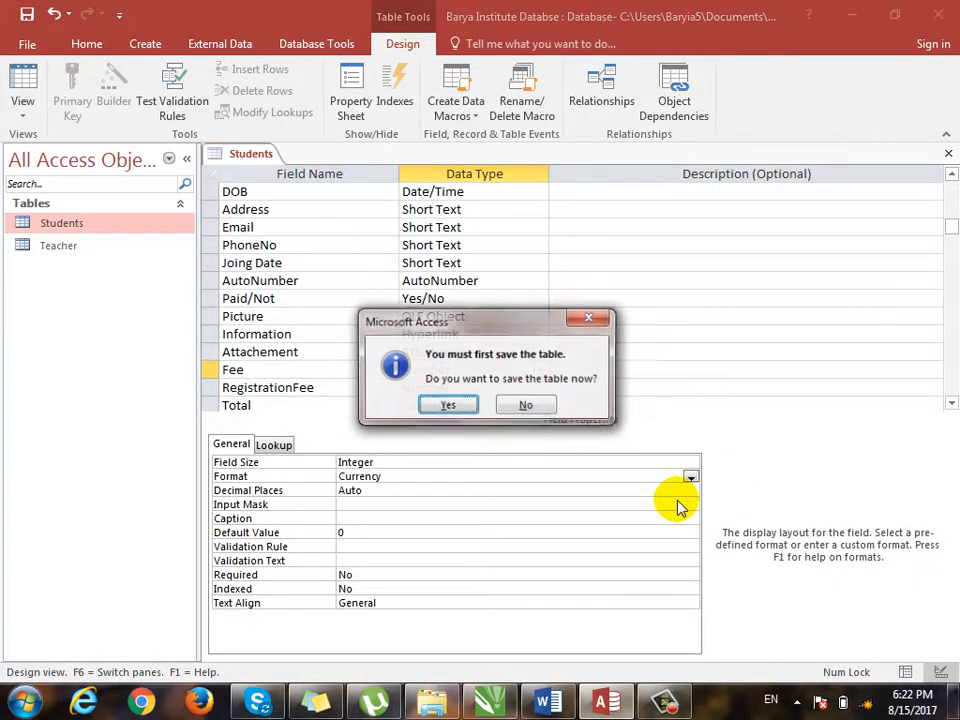
left_click(446, 406)
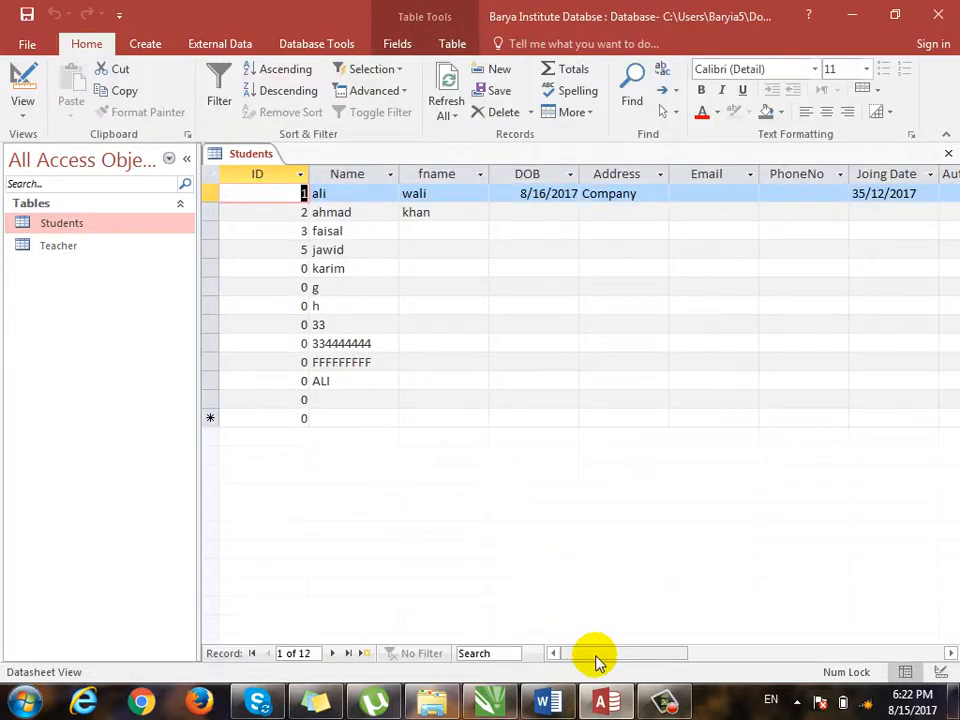
left_click_drag(596, 658, 737, 660)
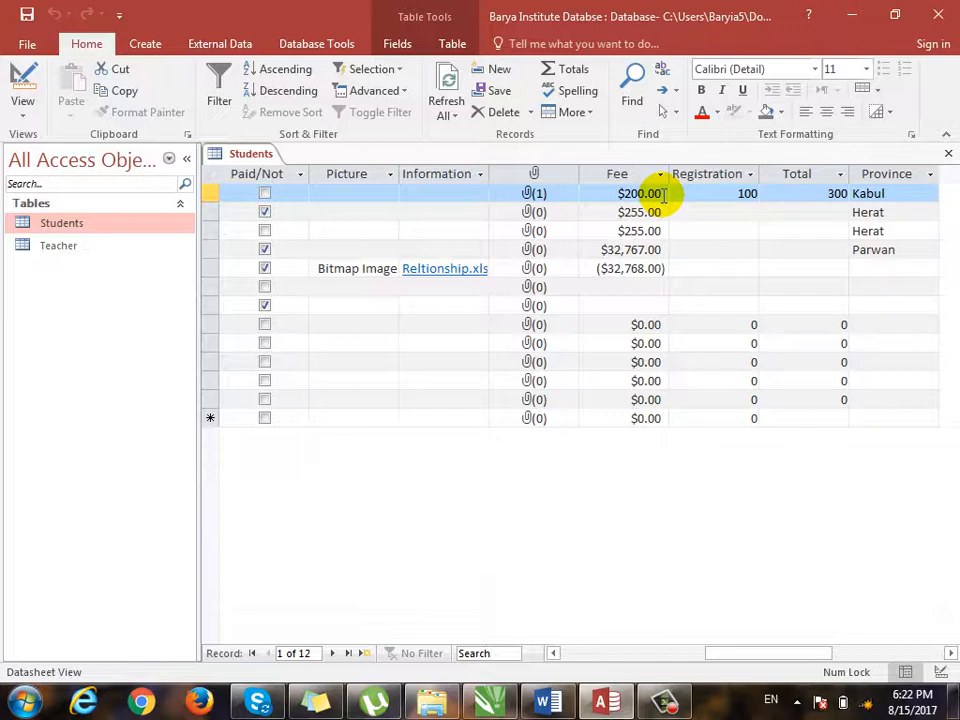
Step: Enter 400.444 as the sixth record's Fee and 600.444 as the seventh record's Fee
left_click(643, 288)
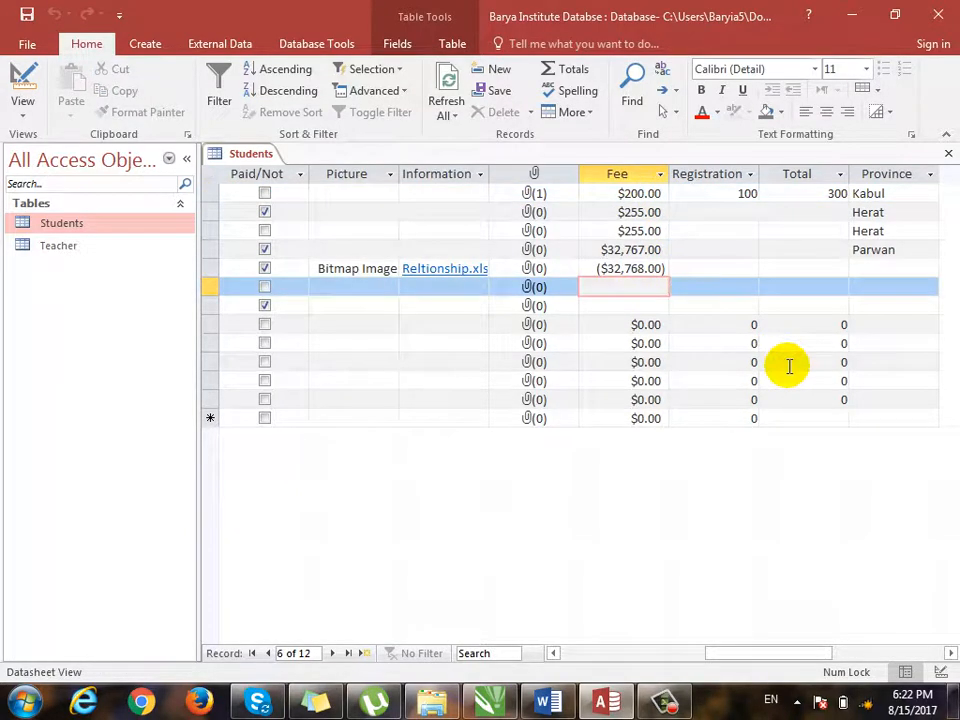
type("400.444")
key("Down")
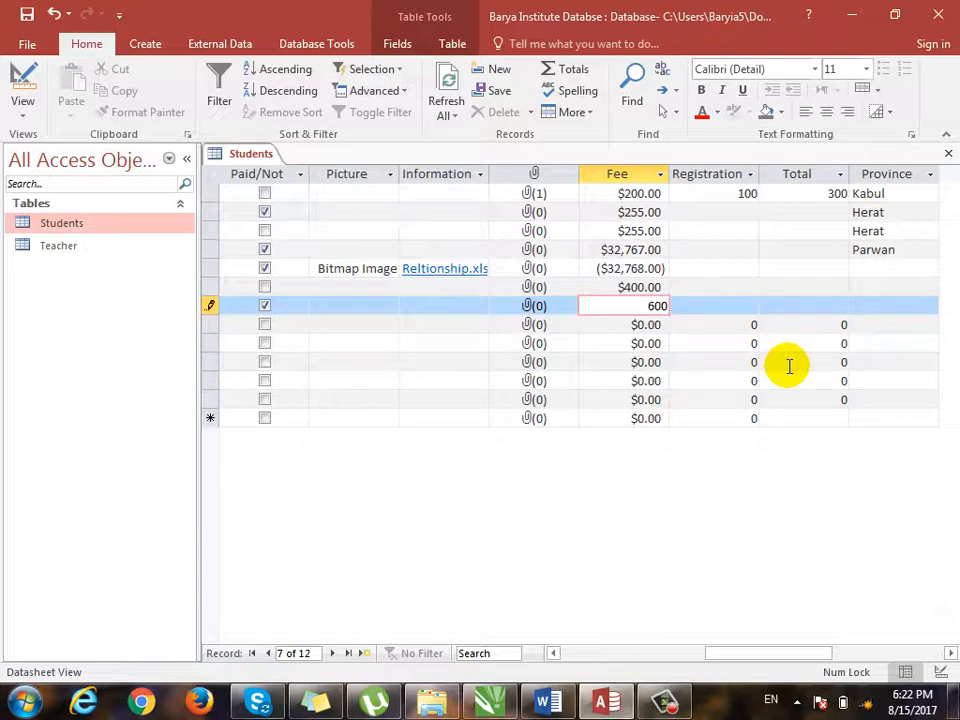
type("600.444")
key("Down")
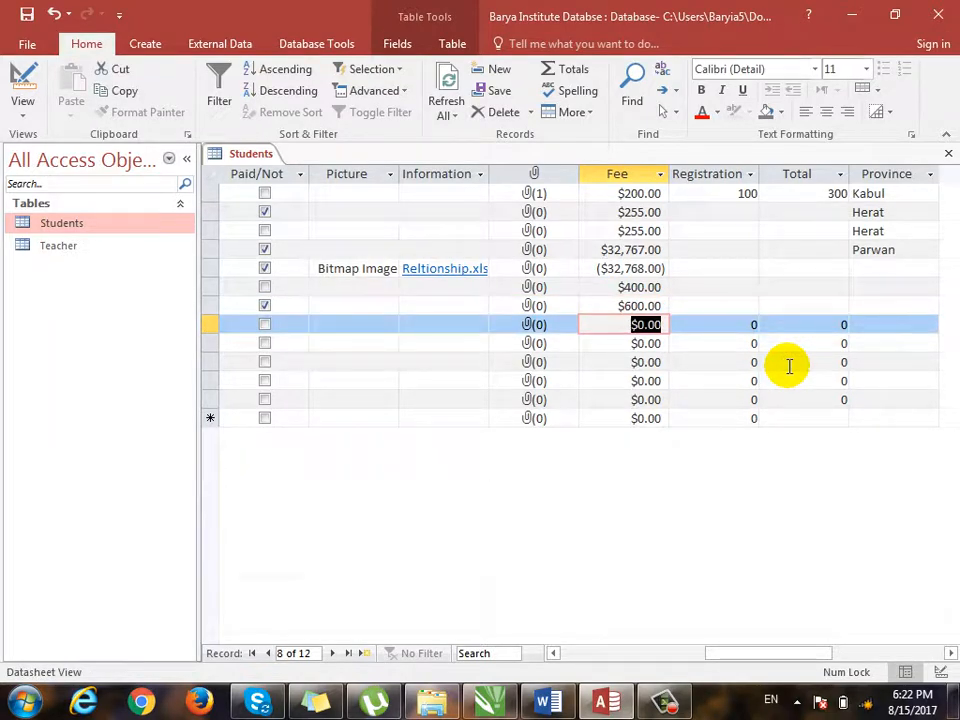
key("Up")
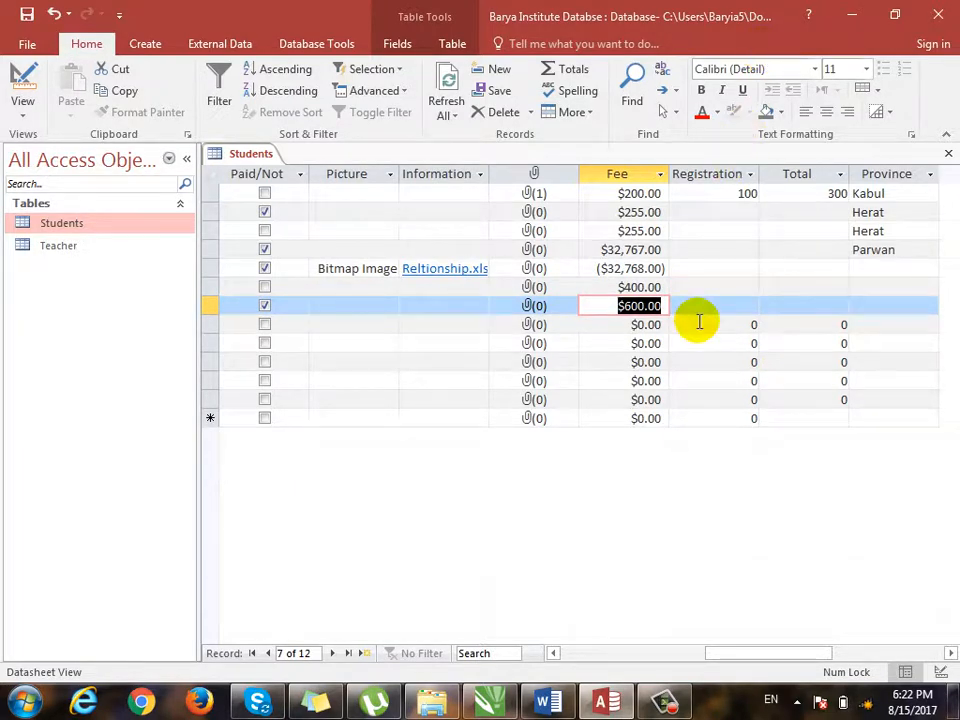
Step: Change the Fee field's Field Size to Decimal in the table design, and save the table to show the Fee column in the datasheet
key("ctrl+period")
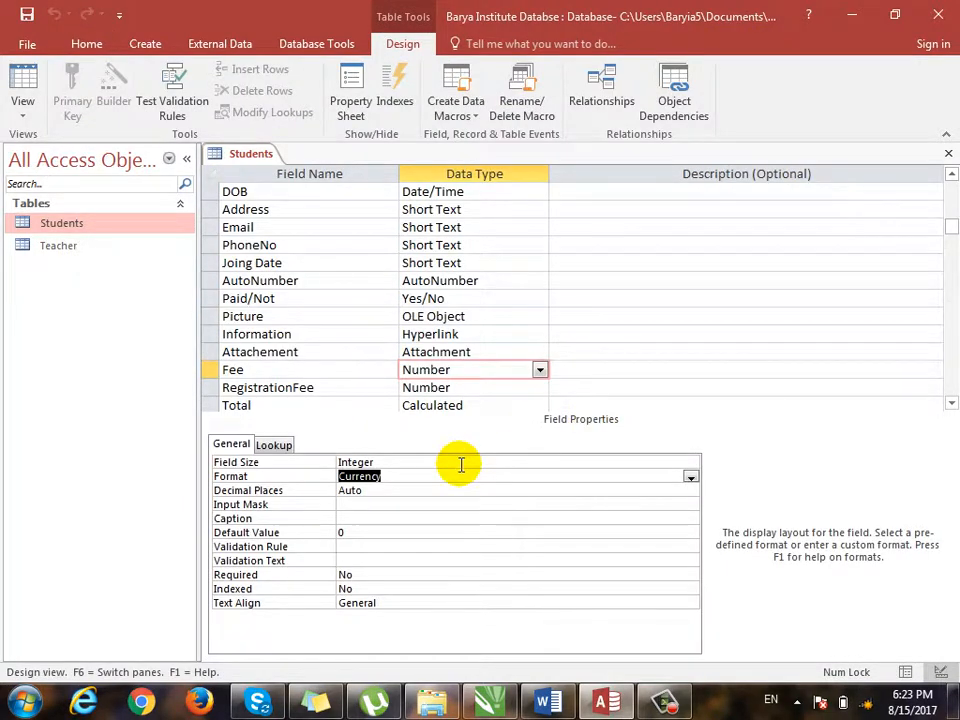
left_click(262, 462)
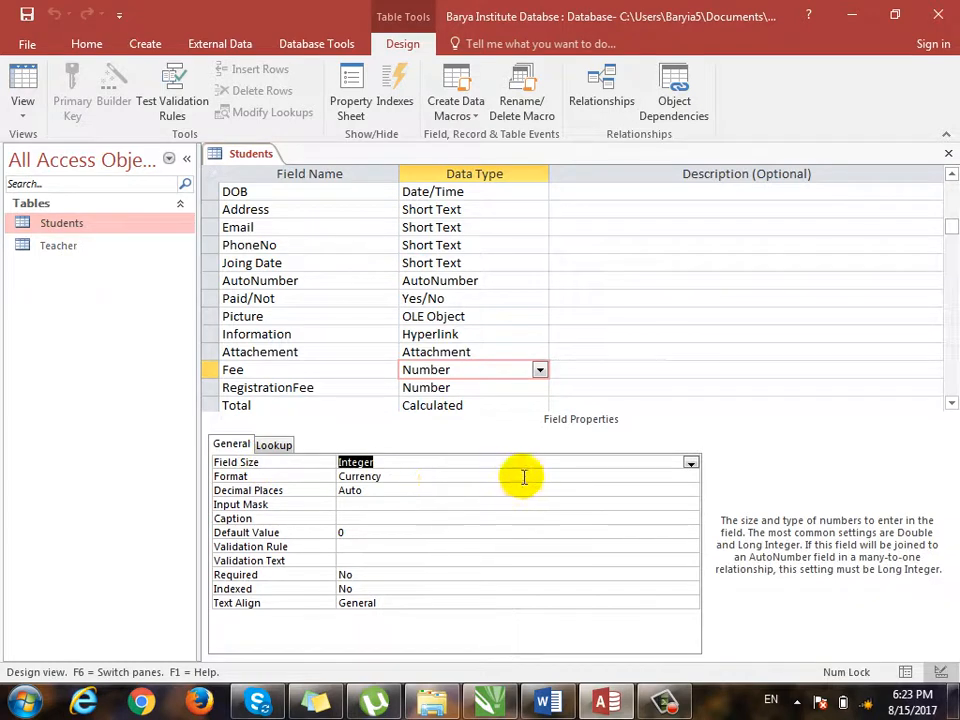
left_click(690, 463)
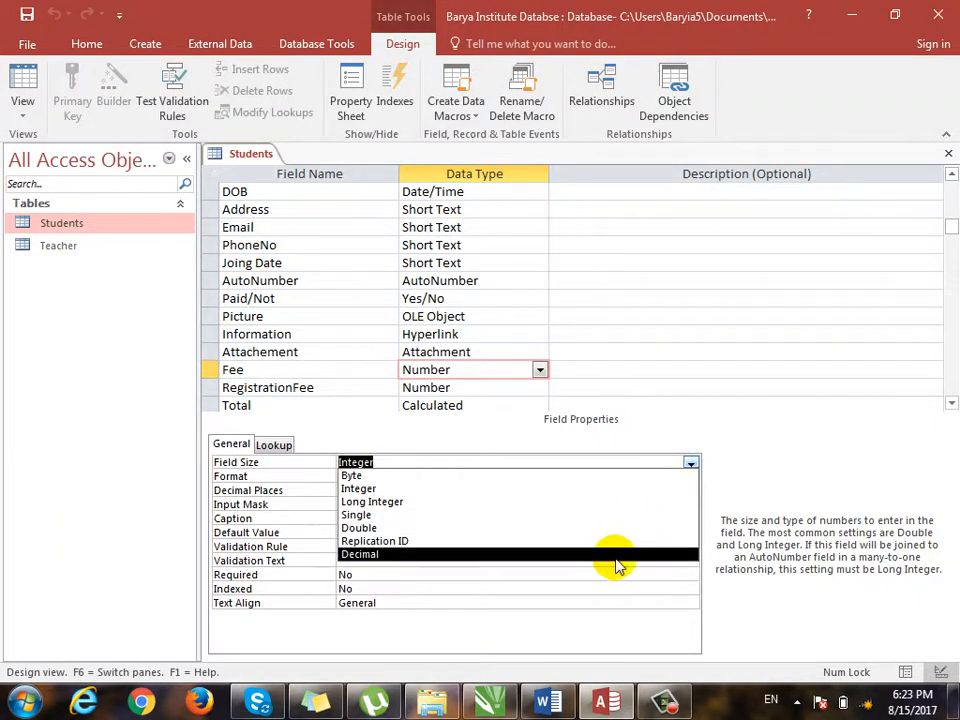
left_click(374, 555)
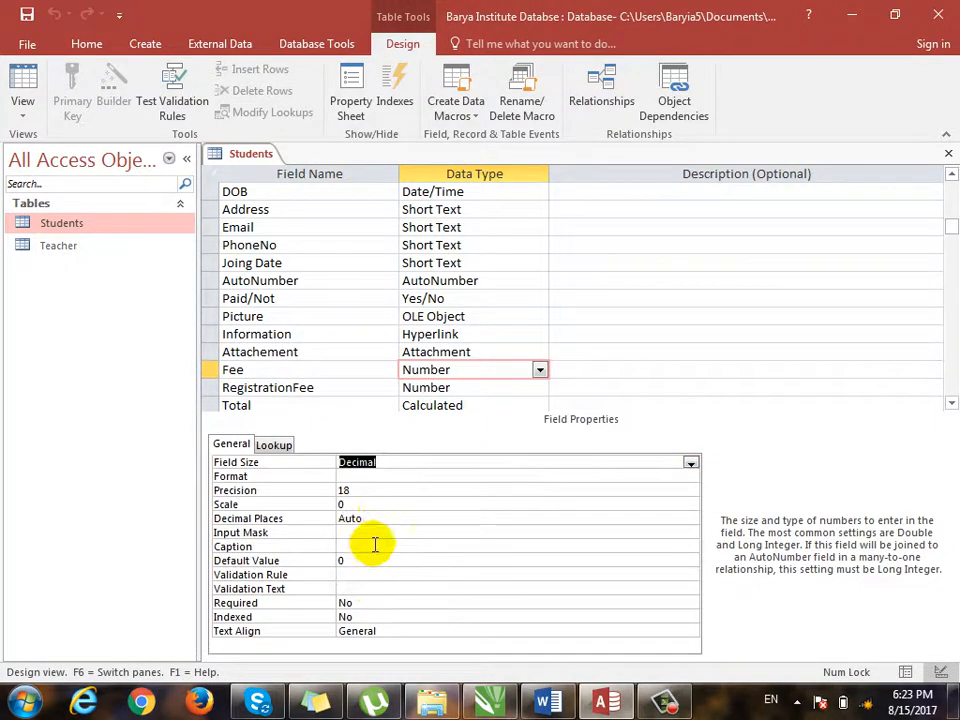
key("F5")
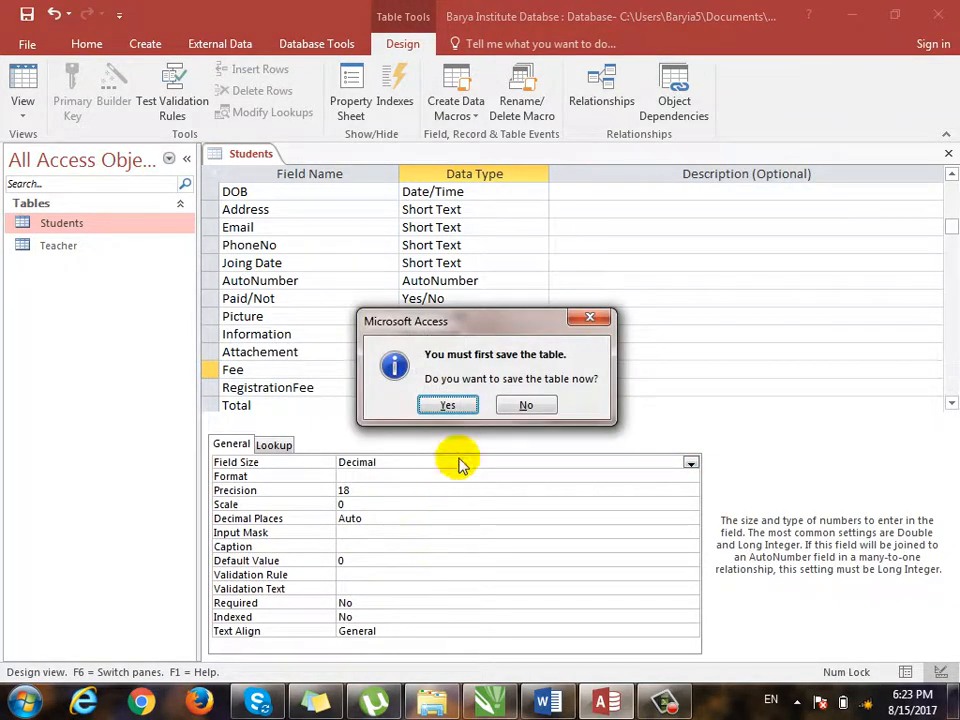
left_click(451, 405)
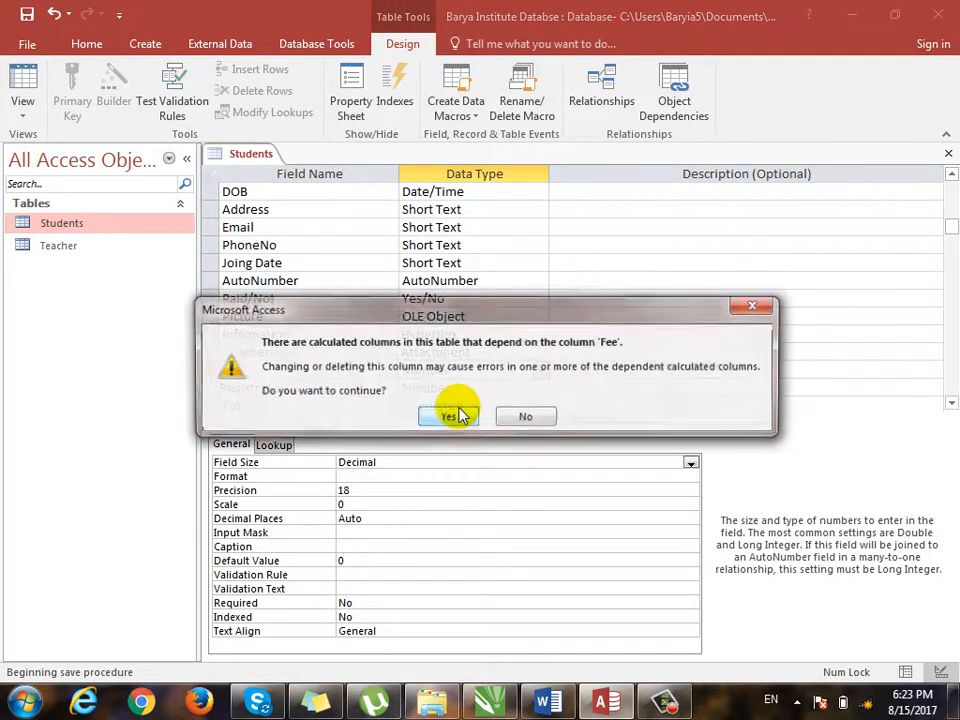
left_click(448, 416)
left_click_drag(650, 653, 745, 656)
Step: Try to add the decimal part .4 to the seventh record's Fee
left_click(737, 305)
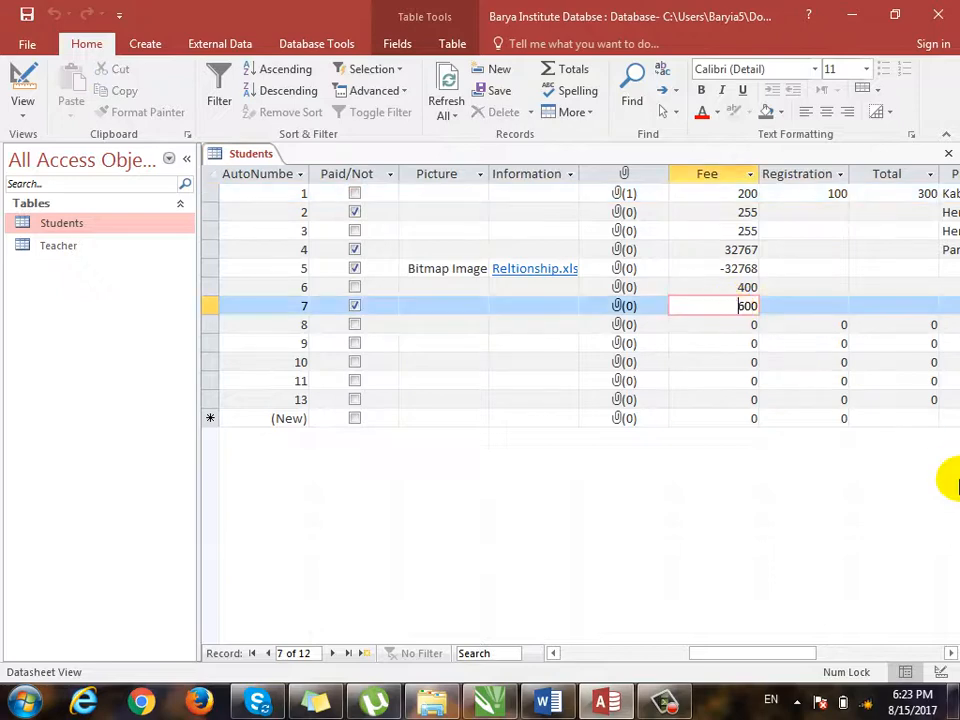
type(".4")
key("Down")
key("Up")
Step: Inspect the Fee field's Decimal Places property in the table design, and check the seventh record's Fee in the datasheet
key("ctrl+period")
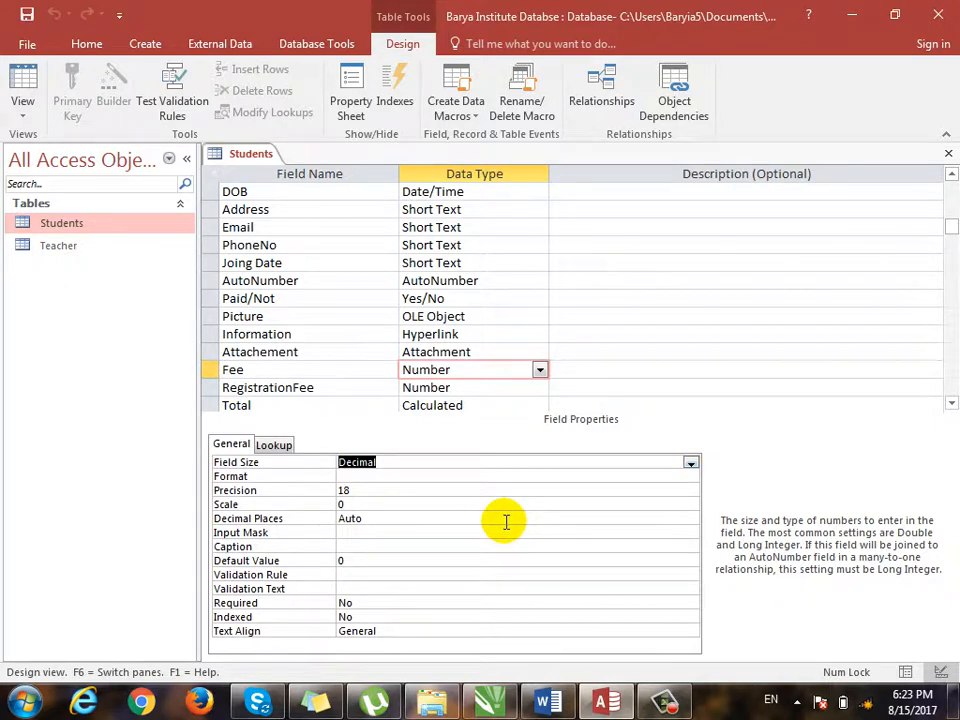
left_click(580, 518)
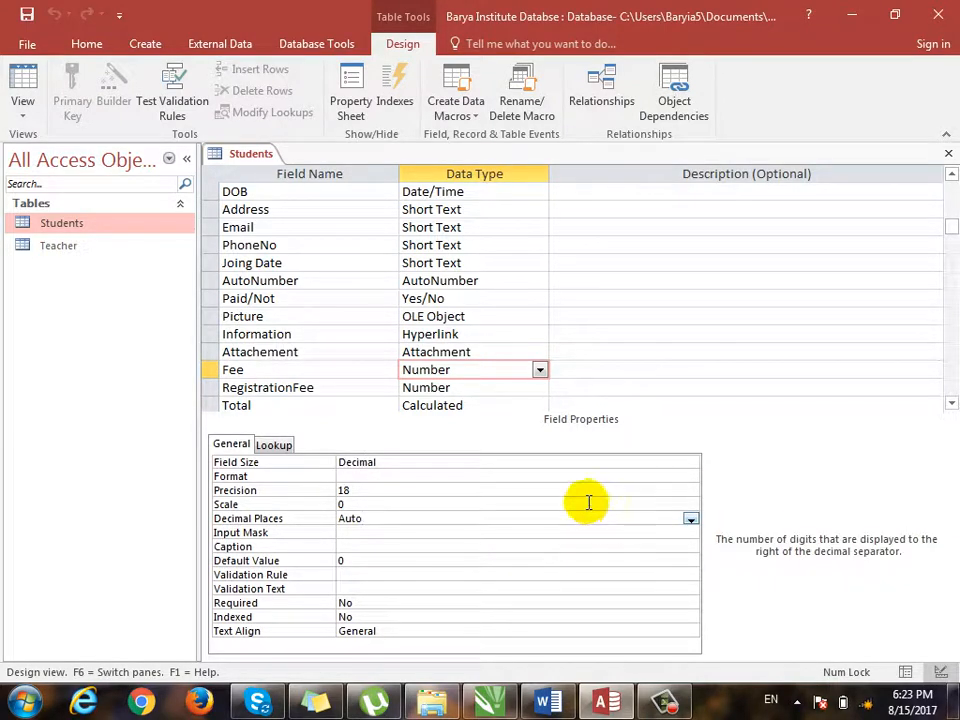
key("ctrl+period")
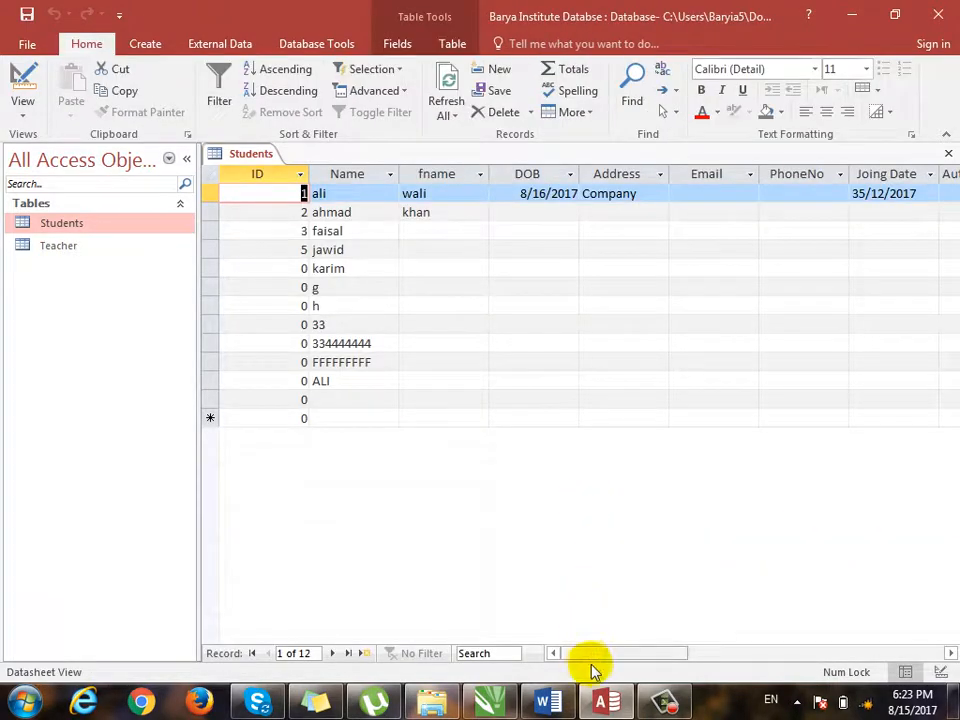
left_click_drag(595, 653, 718, 654)
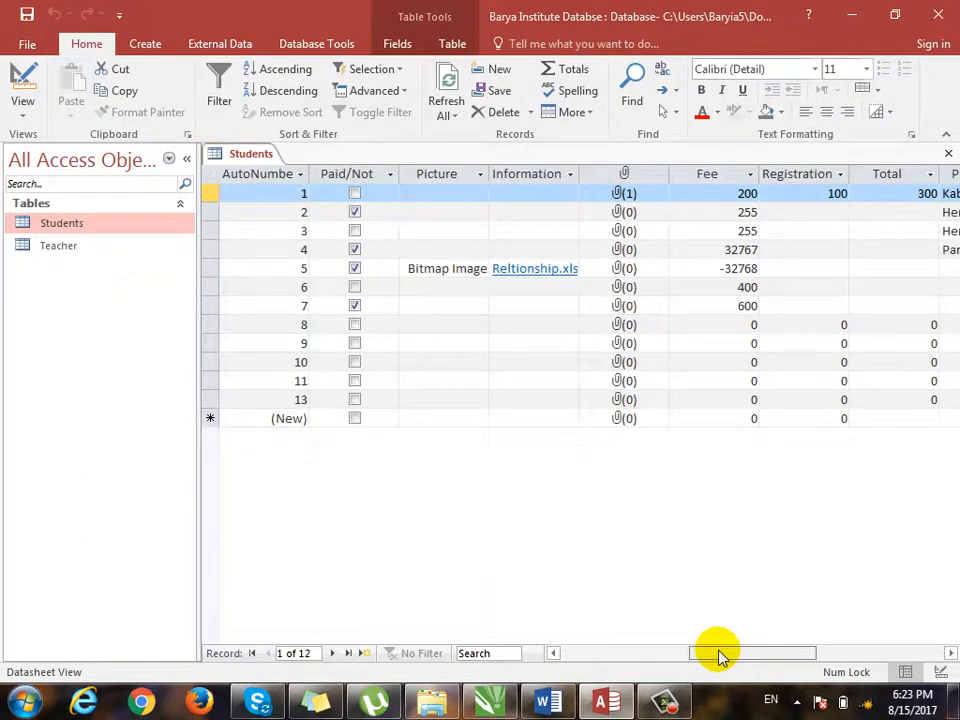
left_click(722, 305)
Step: Change the RegistrationFee field's Field Size to Decimal in the table design, and save the Students table
key("ctrl+period")
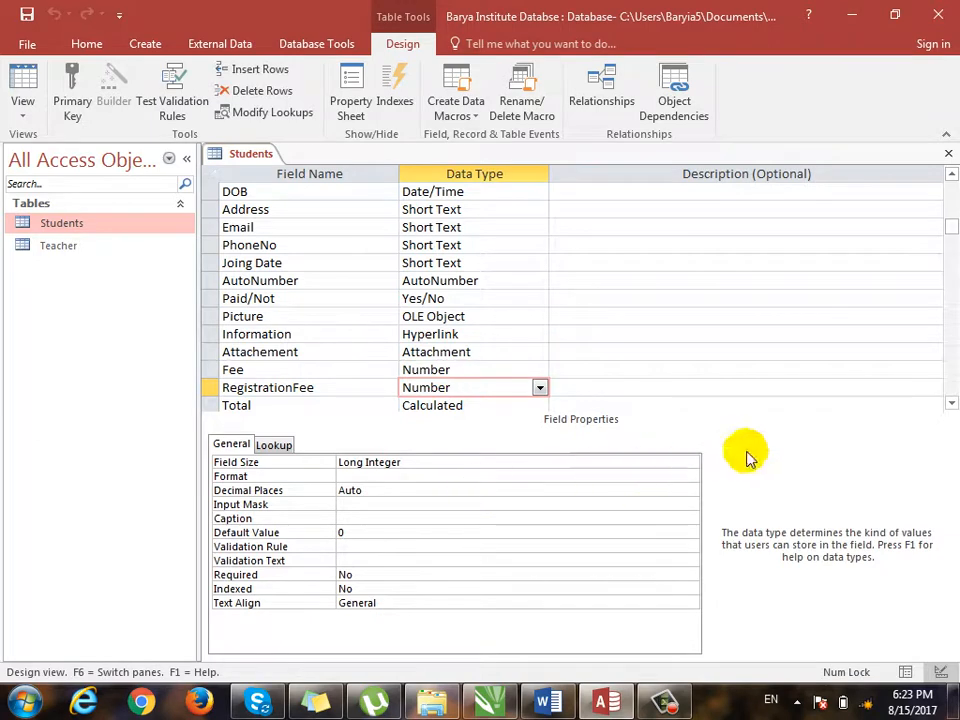
left_click(688, 462)
left_click(690, 462)
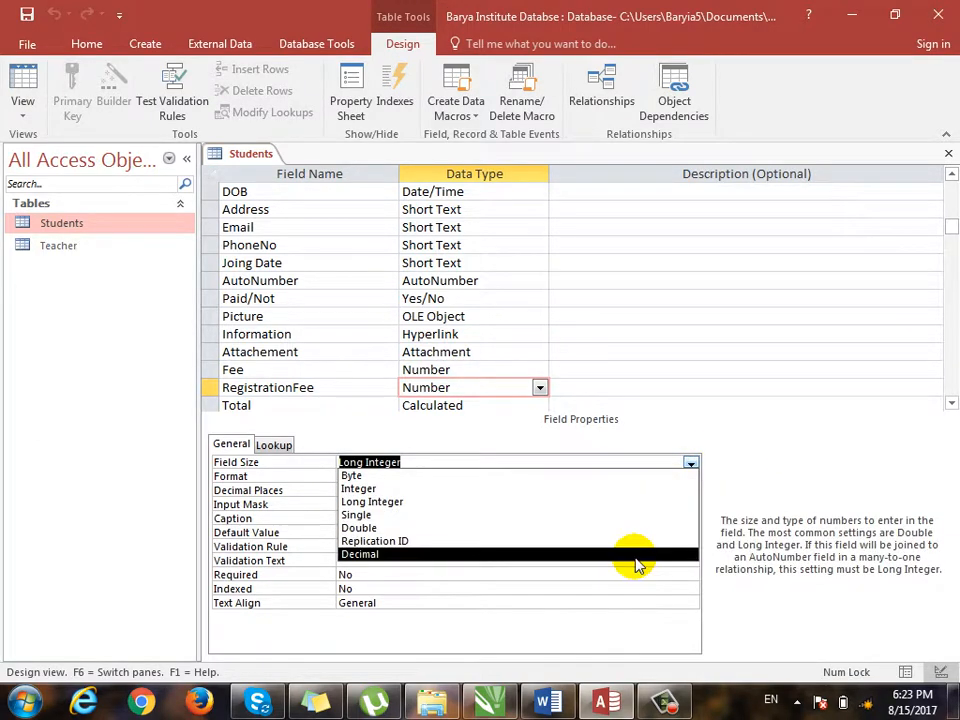
left_click(638, 554)
left_click(228, 387)
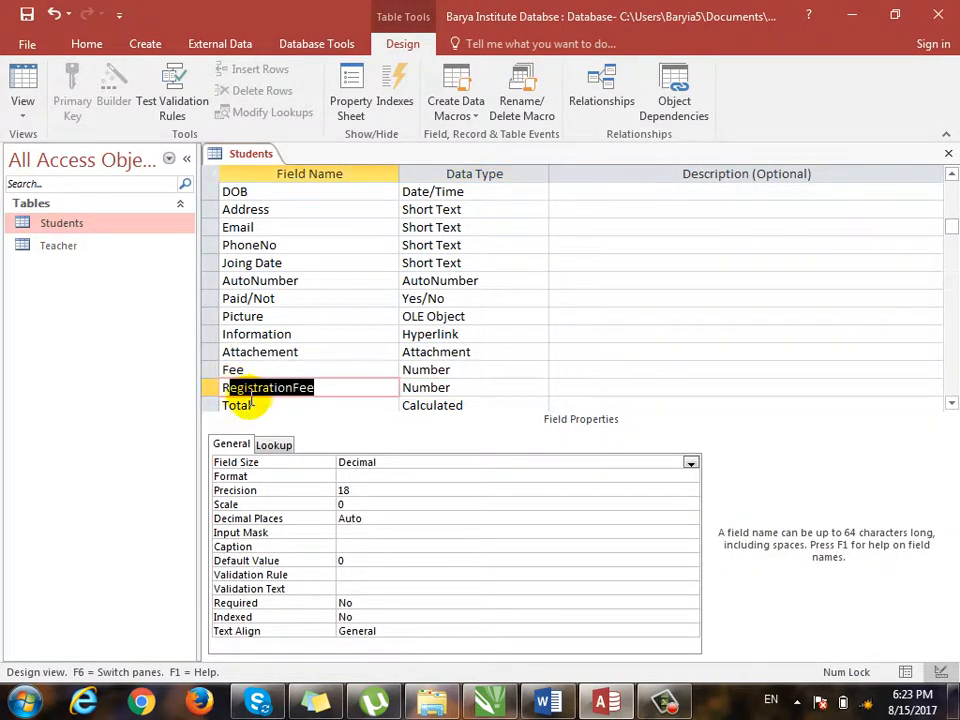
left_click(249, 404)
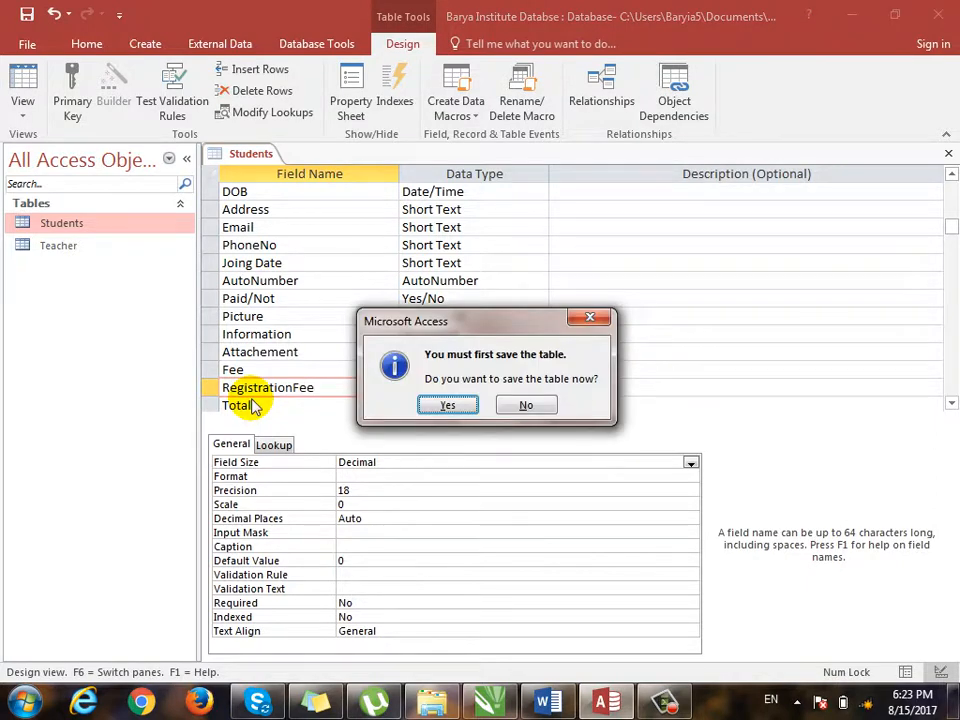
left_click(454, 406)
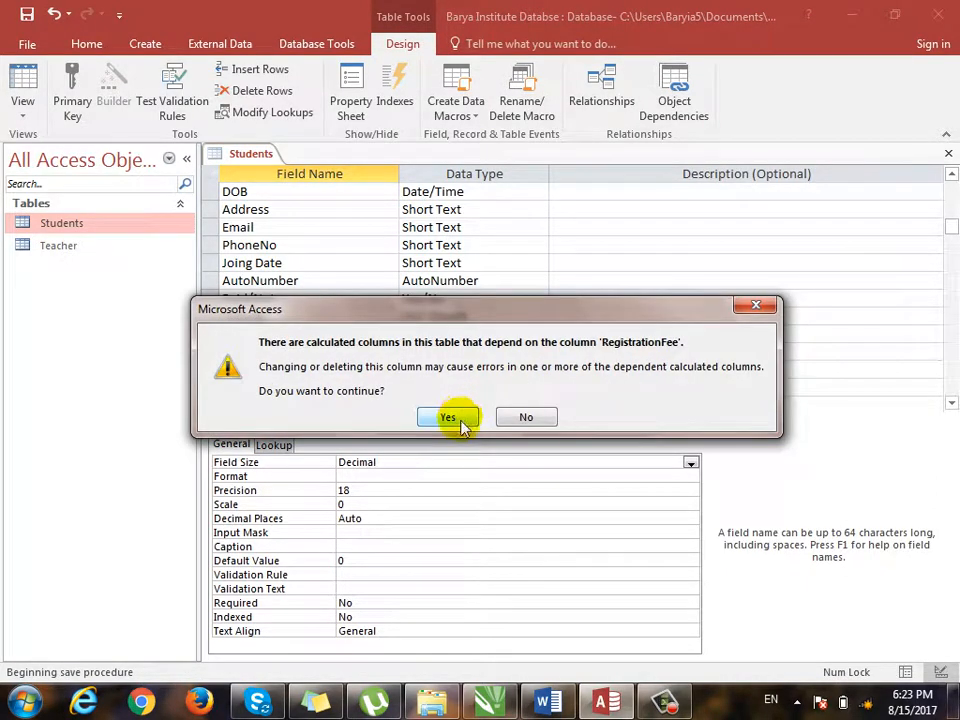
left_click(450, 418)
Step: Enter 5 as the first record's Fee in the Students datasheet
left_click(727, 655)
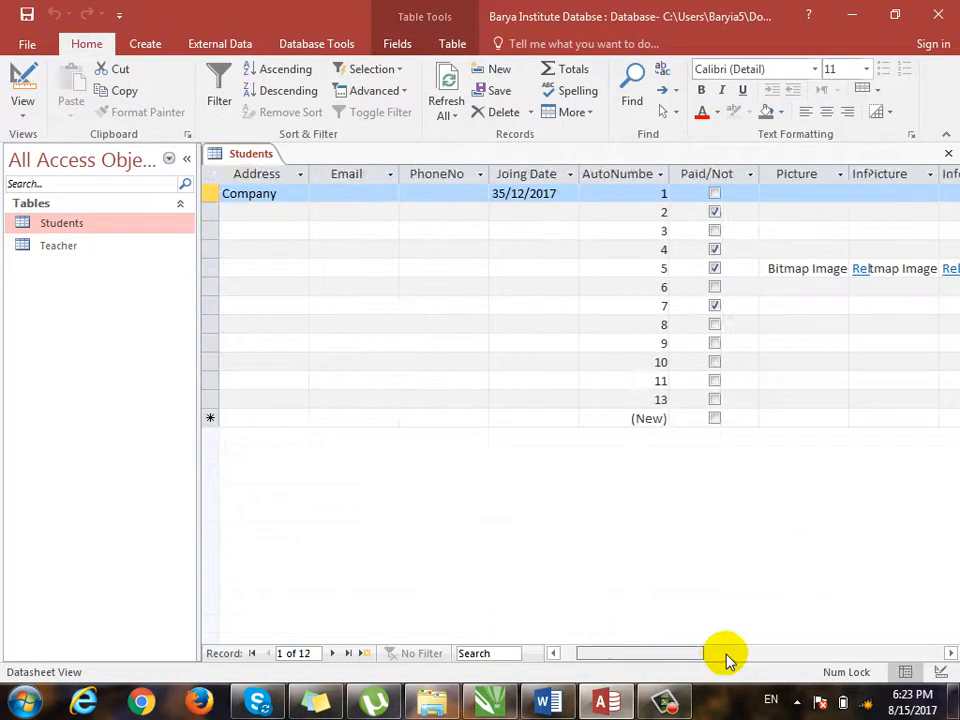
left_click(727, 655)
left_click(816, 191)
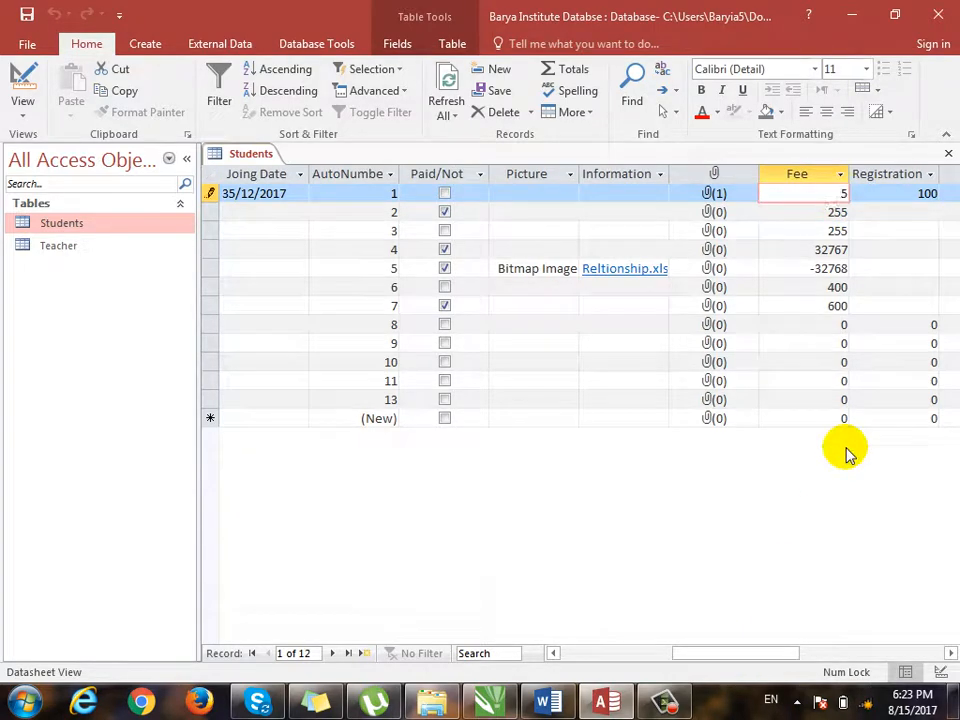
key("Down")
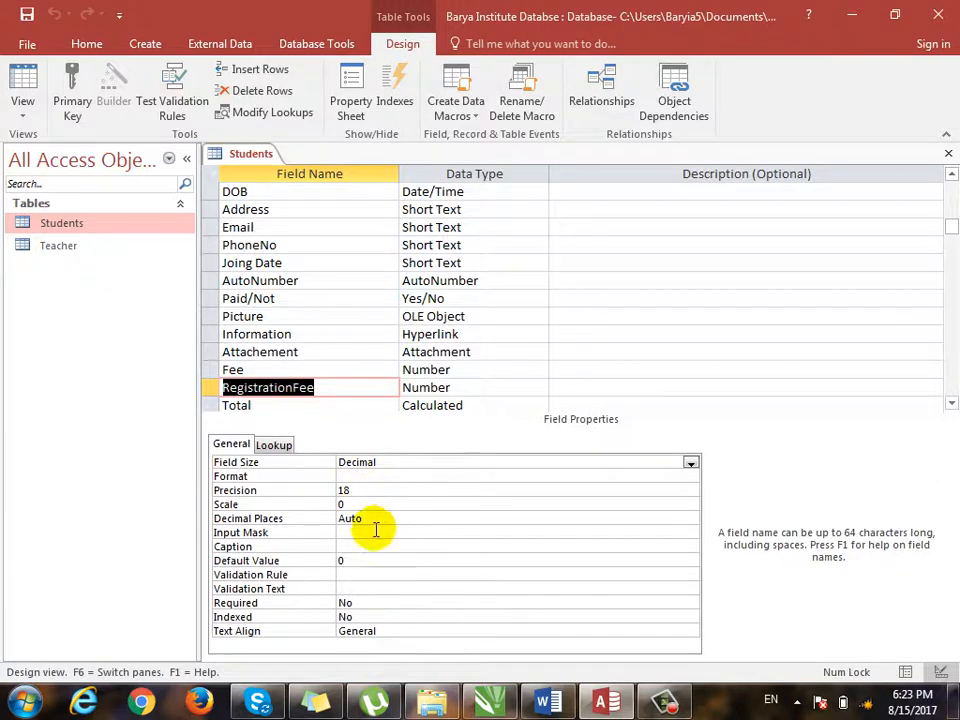
Step: Set the RegistrationFee field's Scale to 2 in the table design, and save the table despite the dependent calculated columns
left_click(365, 503)
left_click(365, 503)
type("2")
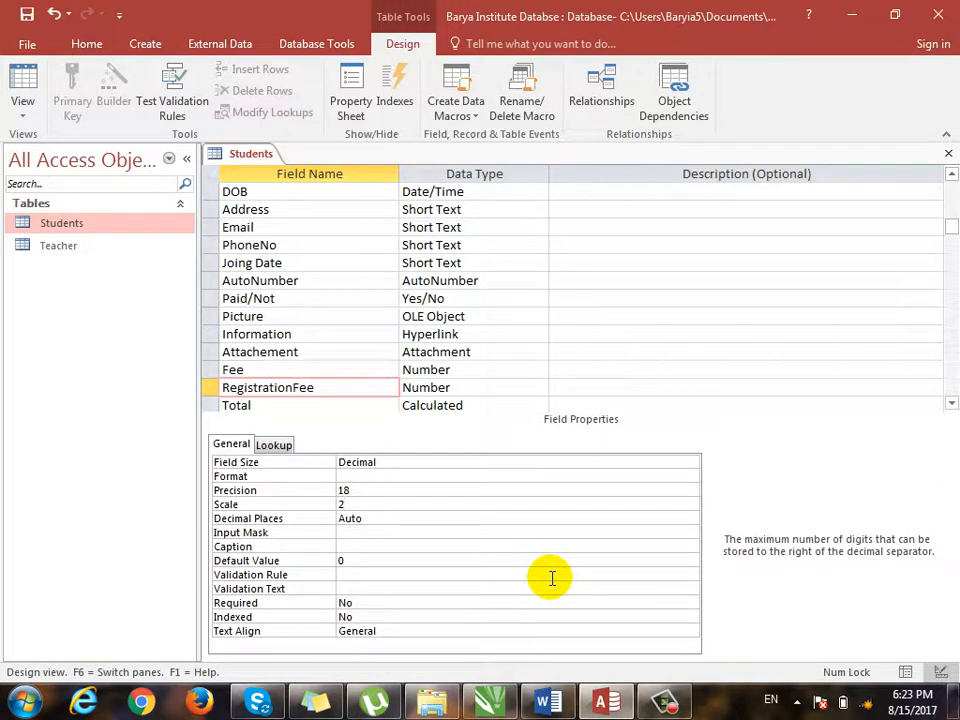
key("ctrl+period")
key("Return")
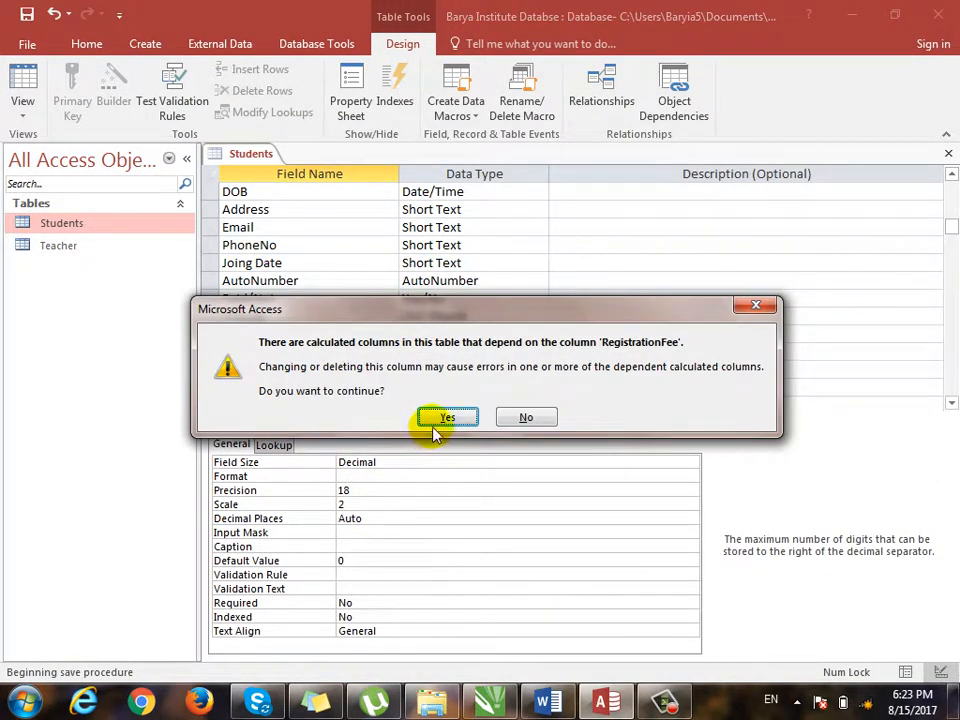
left_click(447, 417)
Step: Enter 5.44 as the second record's registration fee and 4.55 as the third record's registration fee
left_click_drag(654, 654, 824, 655)
left_click(542, 212)
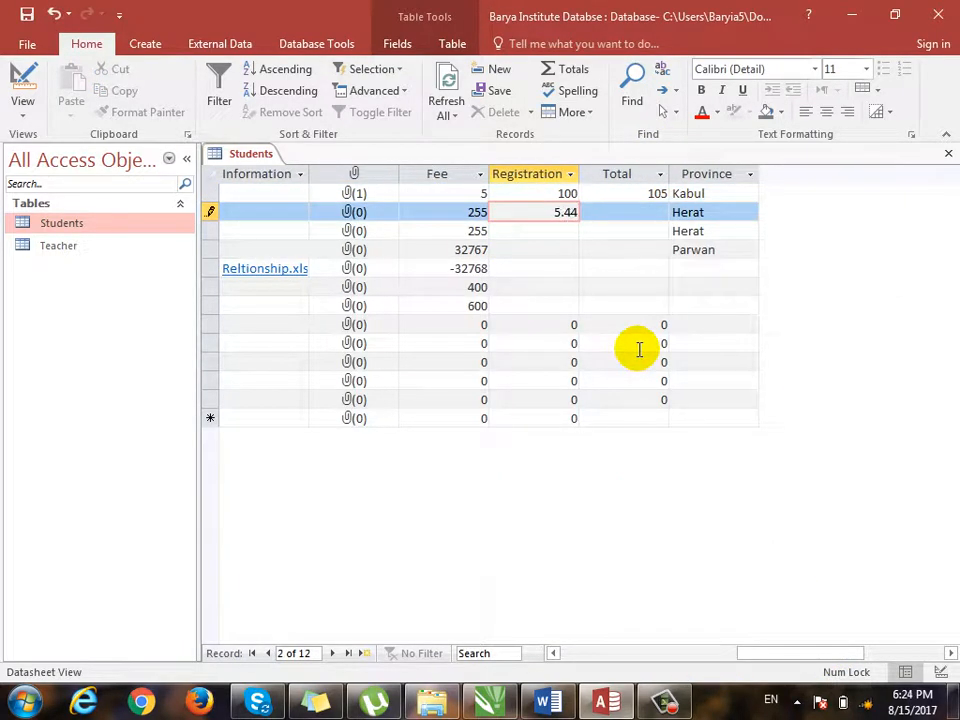
type("5.44")
key("Down")
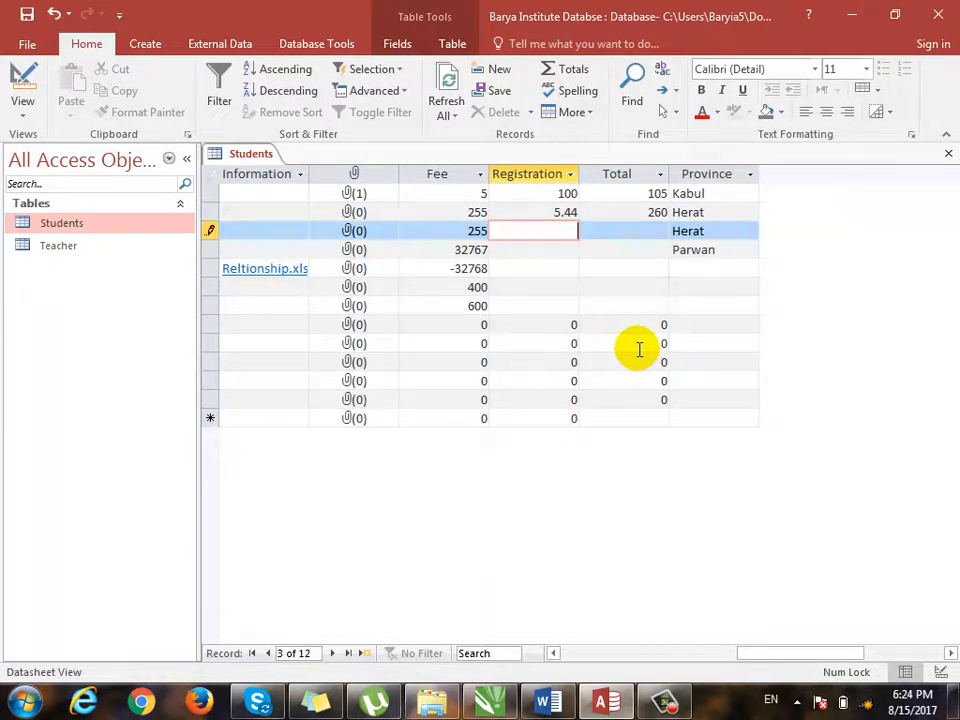
key("Down")
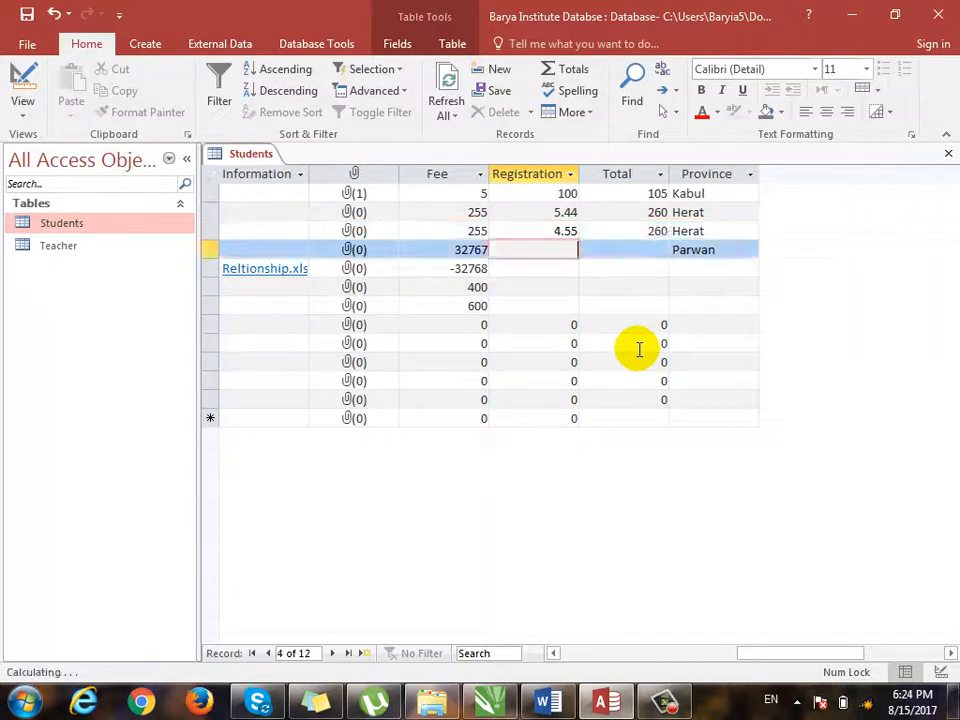
Step: In the table design, switch the RegistrationFee field's Field Size to Integer, and finally set it to Long Integer
key("ctrl+comma")
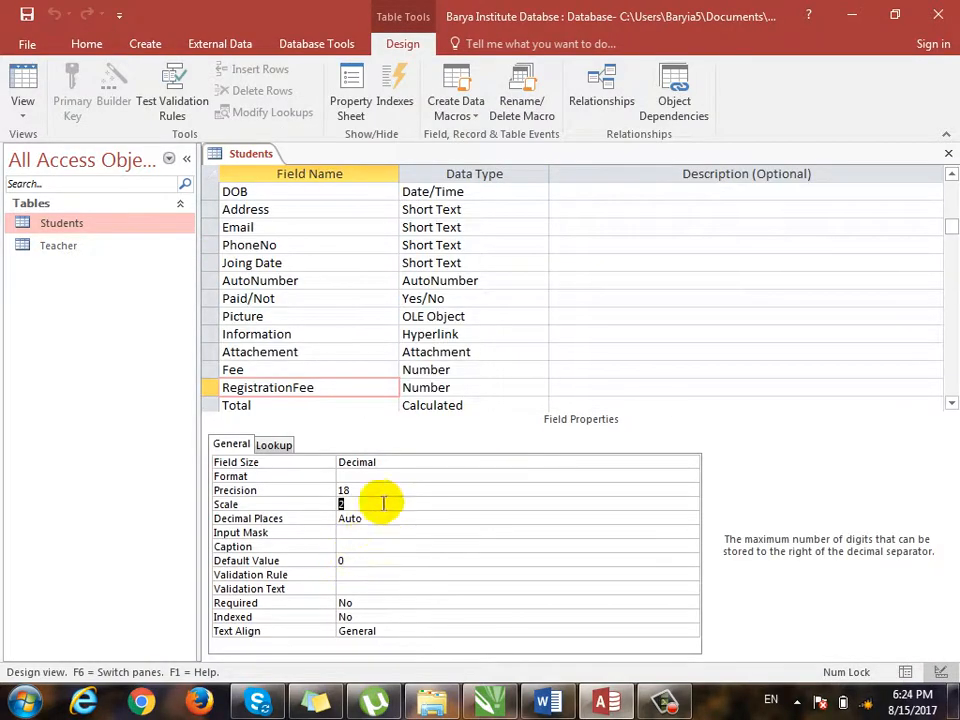
left_click(392, 460)
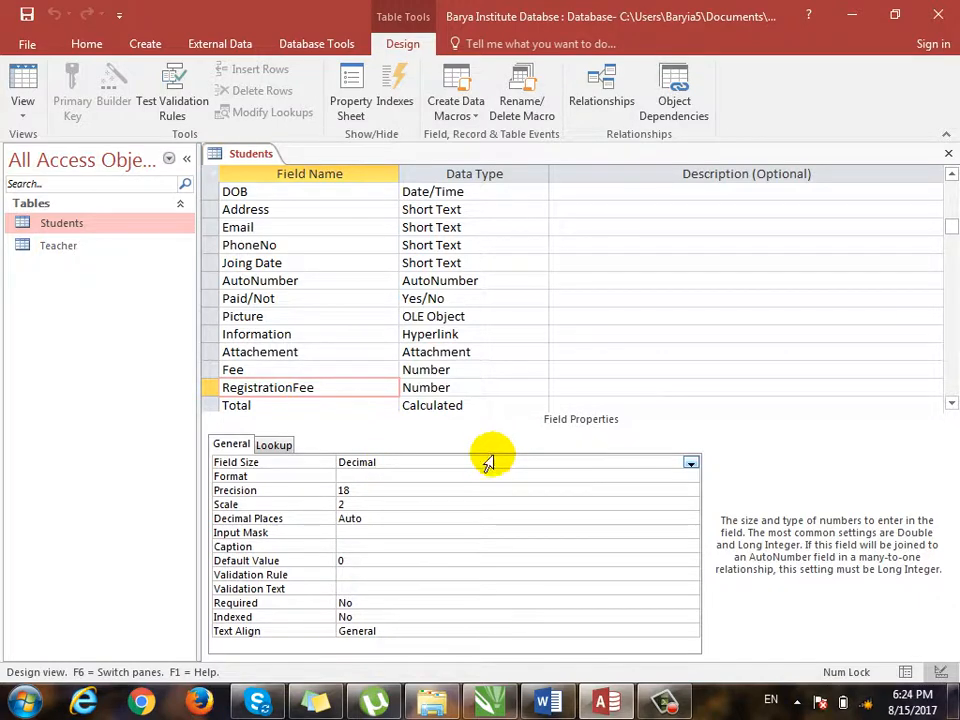
left_click(691, 464)
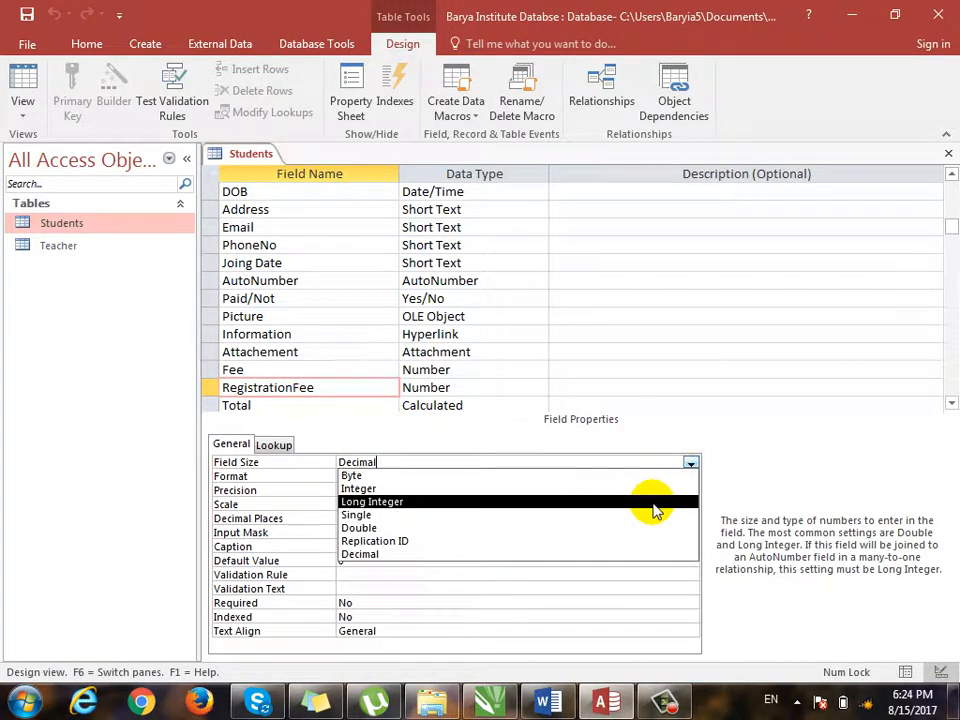
left_click(630, 489)
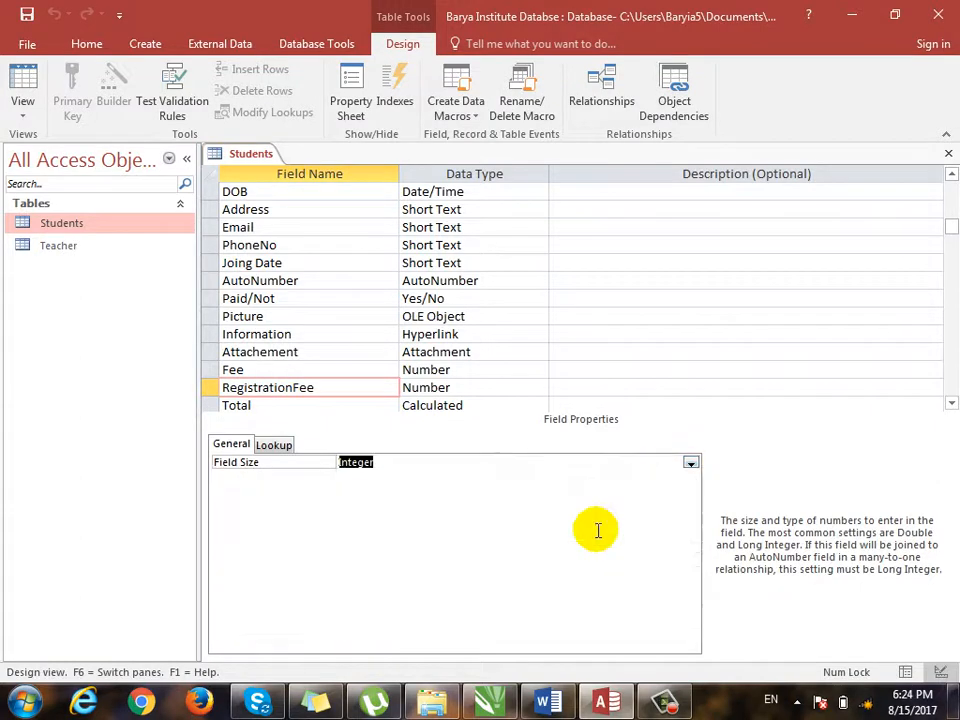
left_click(691, 464)
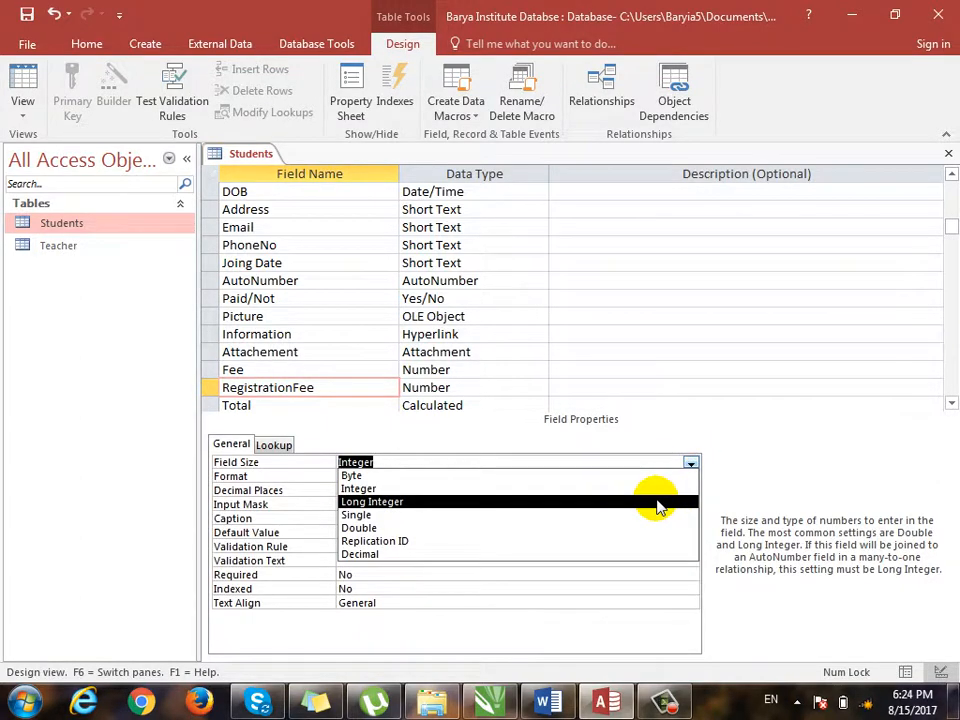
left_click(658, 503)
Step: Set the RegistrationFee field's Decimal Places to 3, and save the Students table to return to the datasheet
left_click(274, 477)
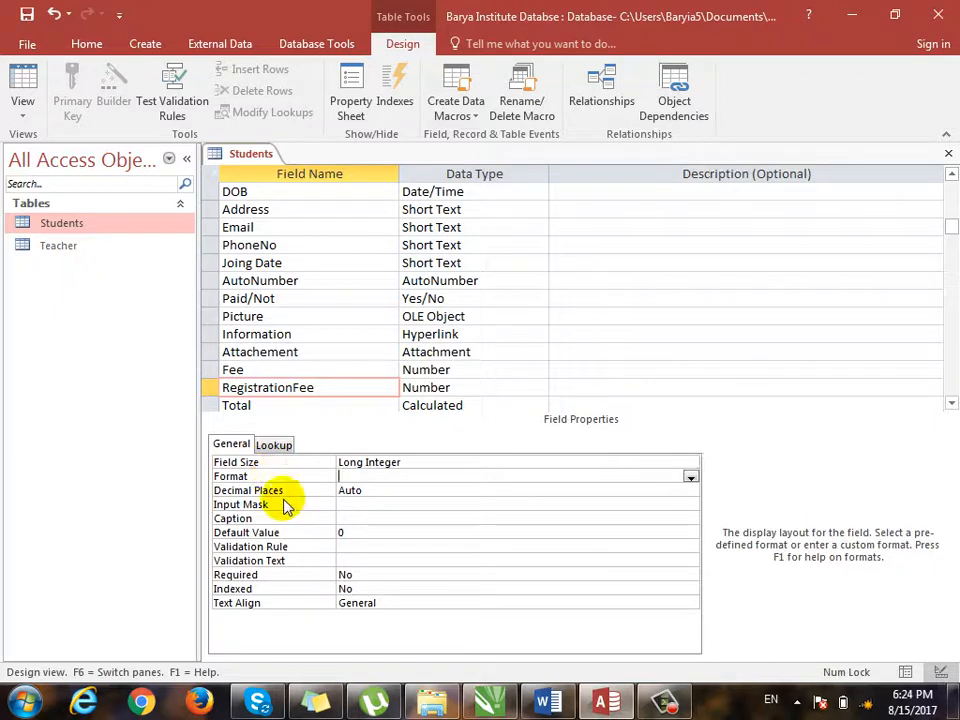
left_click(282, 490)
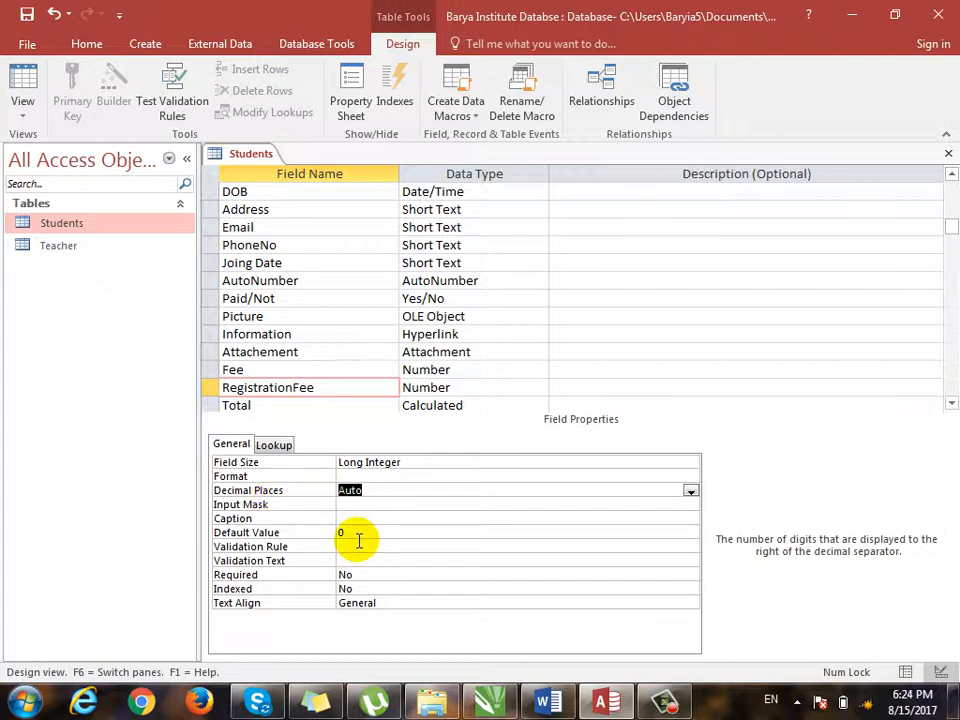
left_click(691, 492)
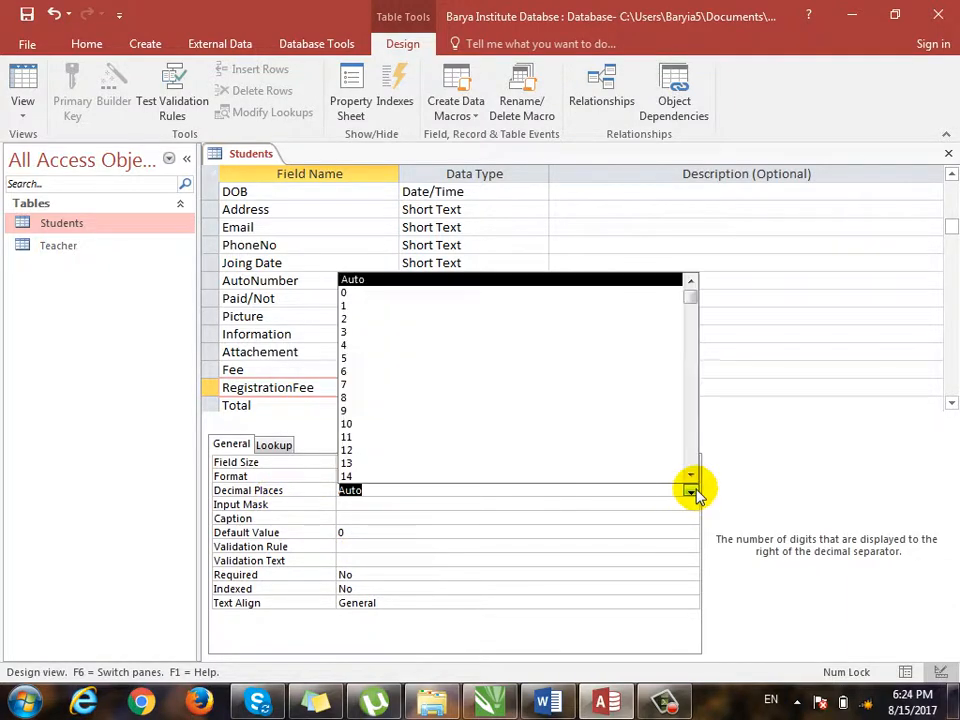
left_click(643, 331)
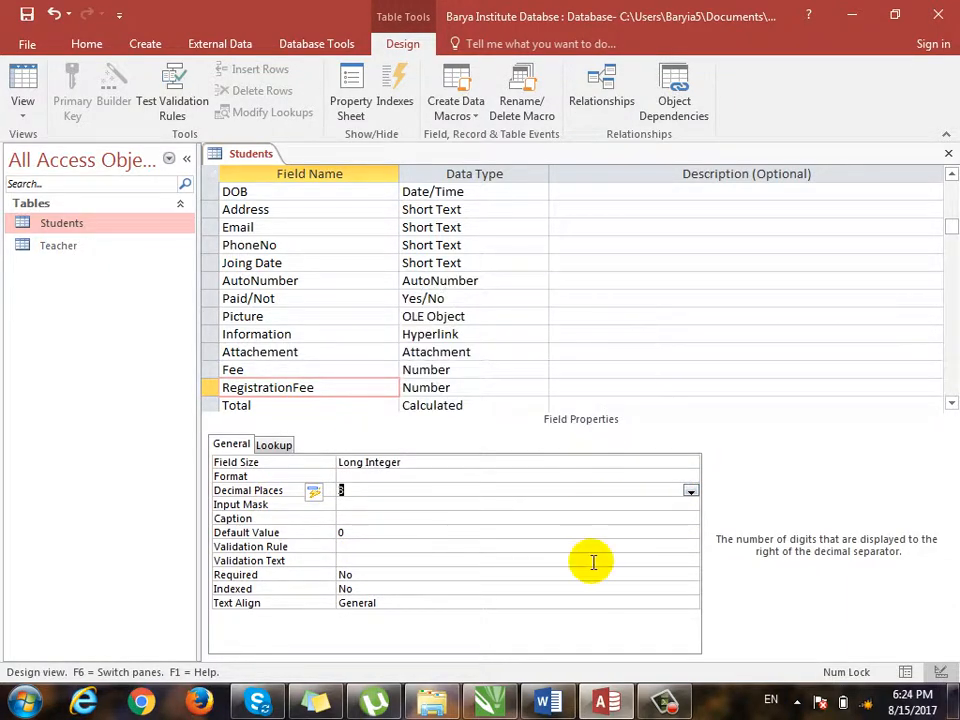
key("F5")
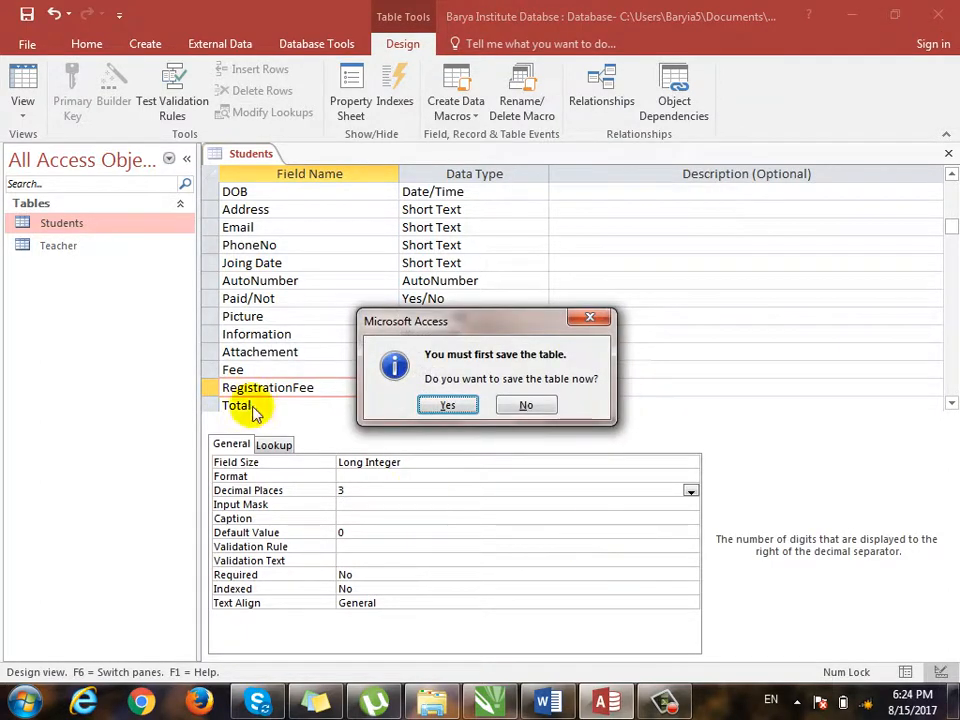
left_click(422, 418)
left_click(447, 416)
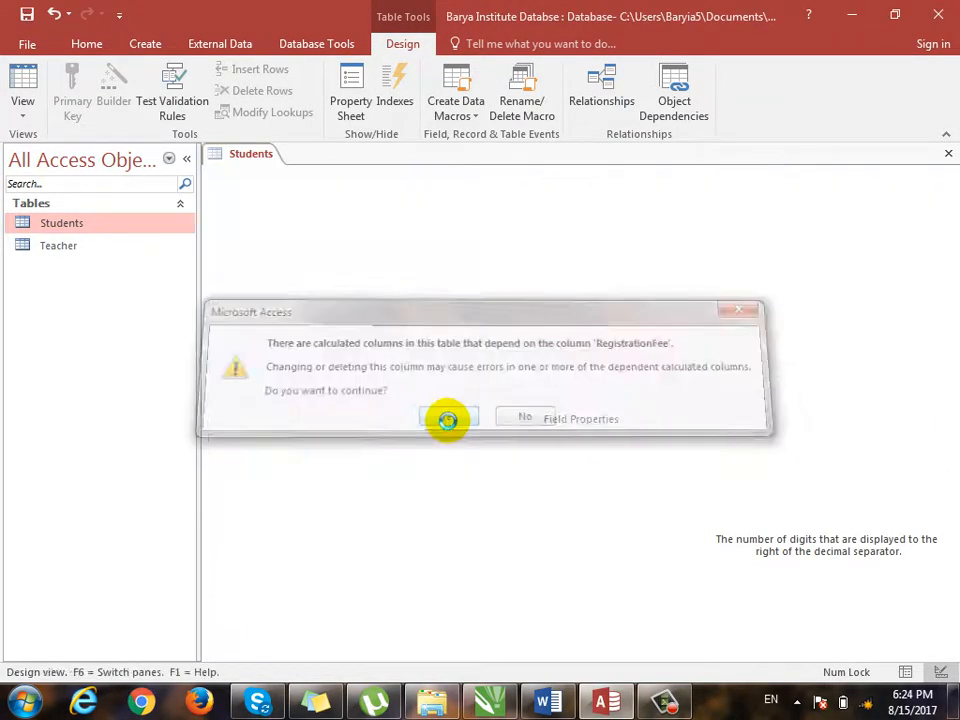
Step: Set the RegistrationFee field's Format to Currency, and save the Students table to view the column in the datasheet
mouse_move(668, 655)
left_mouse_down()
mouse_move(815, 658)
mouse_move(654, 650)
left_mouse_up()
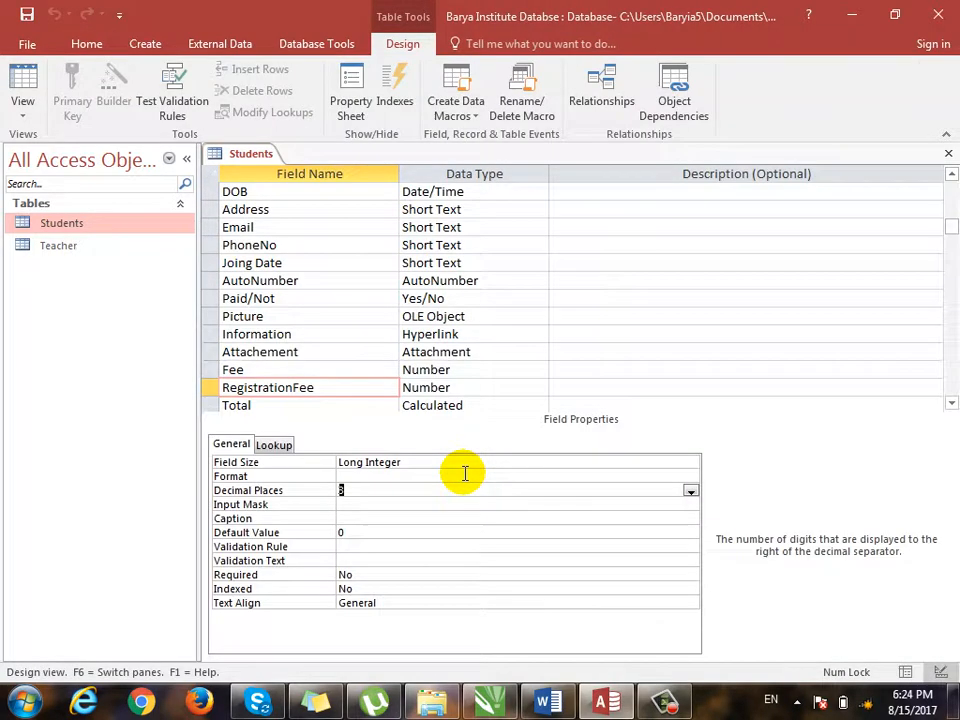
left_click(465, 474)
left_click(690, 477)
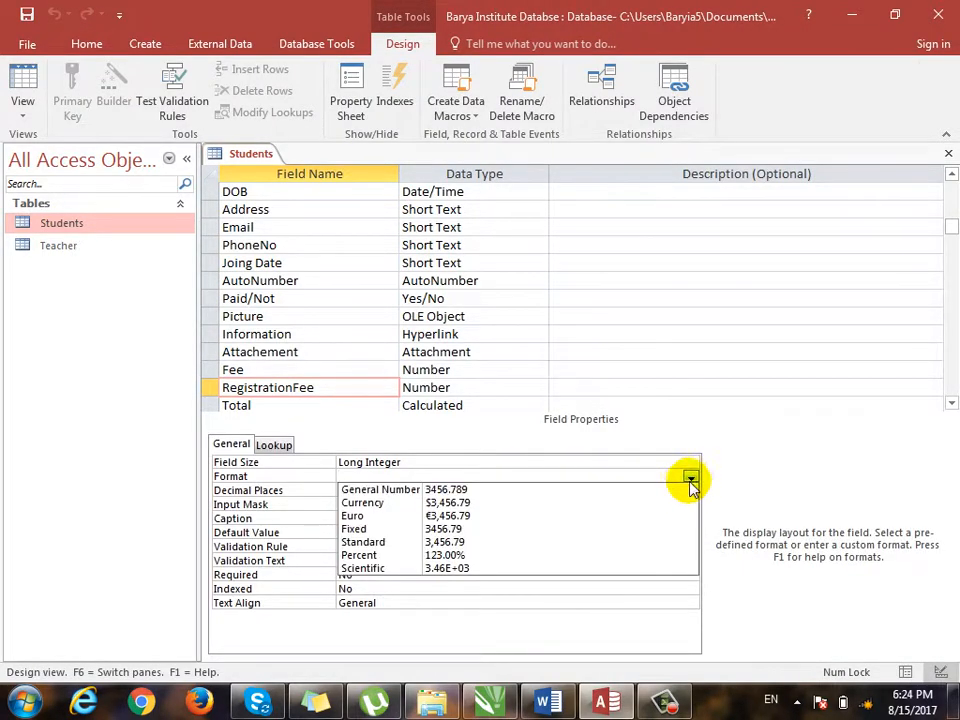
left_click(664, 502)
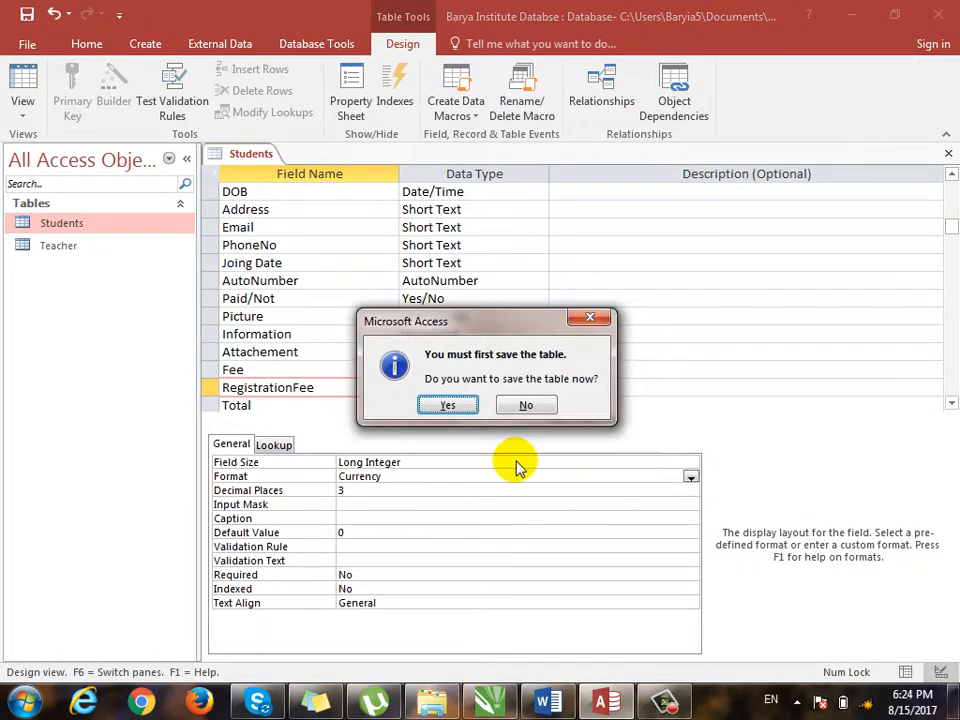
left_click(447, 405)
left_click_drag(611, 653, 757, 655)
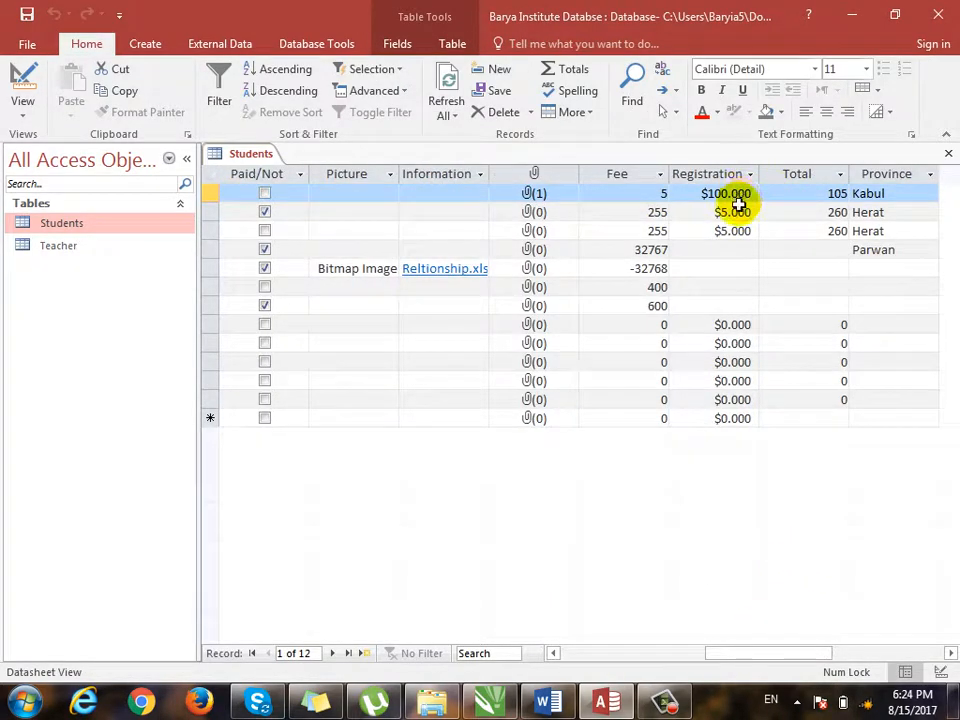
Step: Return to the table design and try to open the Input Mask Wizard for the RegistrationFee field
key("ctrl+period")
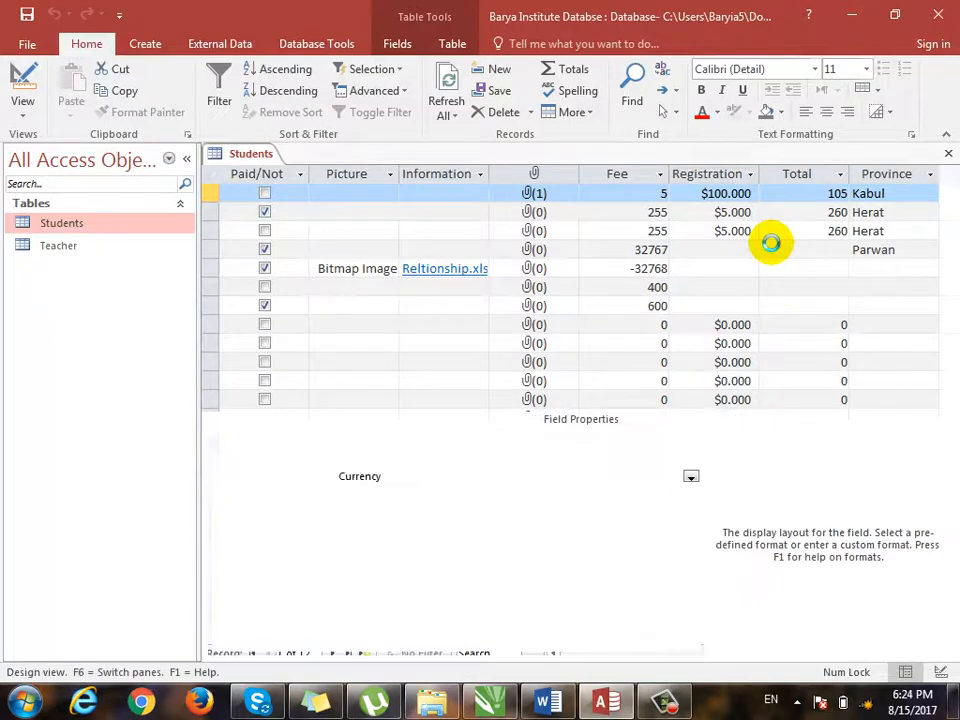
left_click(300, 492)
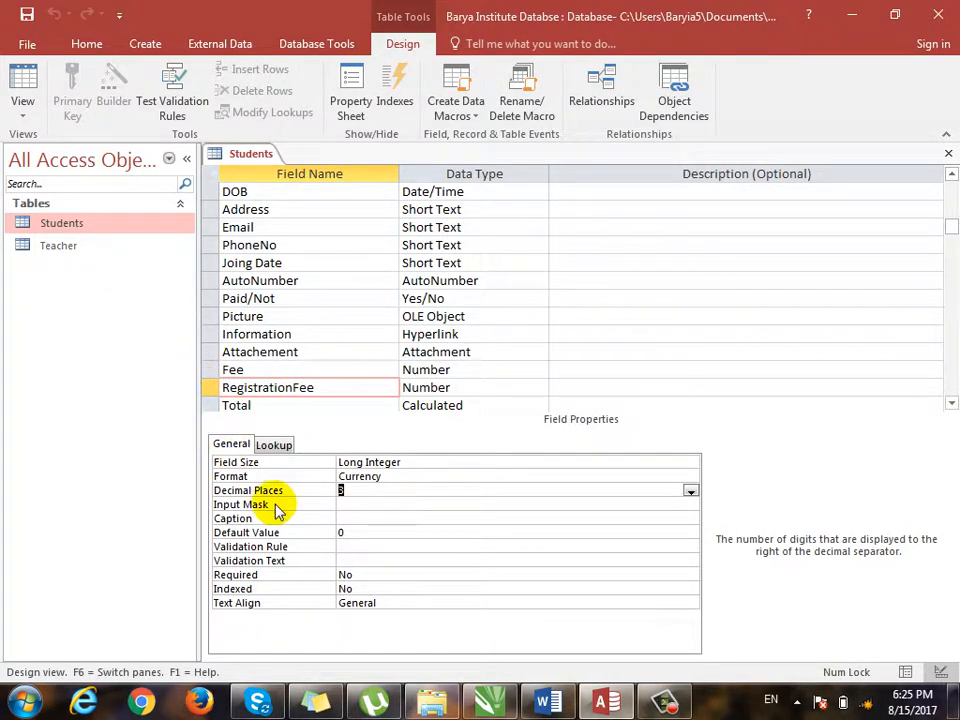
left_click(690, 502)
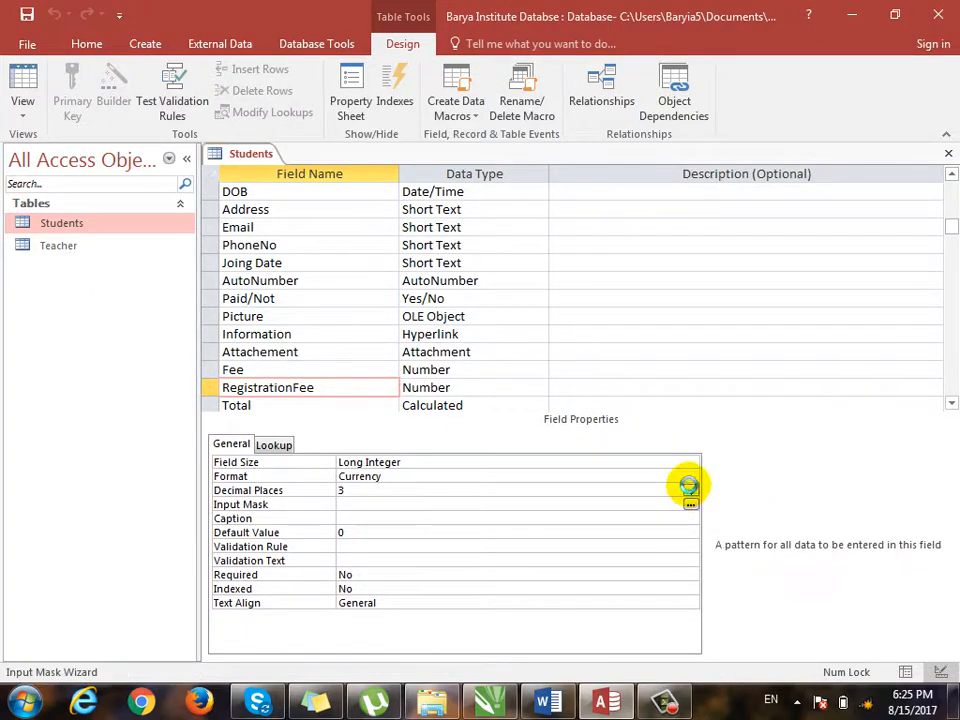
left_click(690, 503)
key("Return")
Step: Set the RegistrationFee field's Decimal Places to 0, and save the table to check the column in the datasheet
left_click(690, 490)
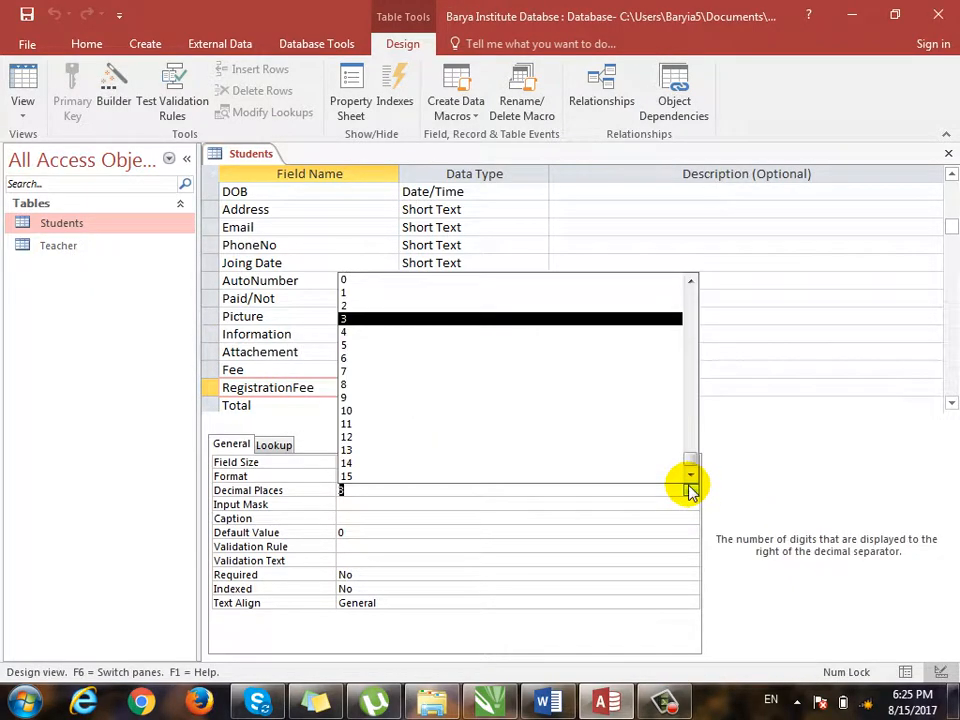
left_click(467, 283)
left_click(388, 506)
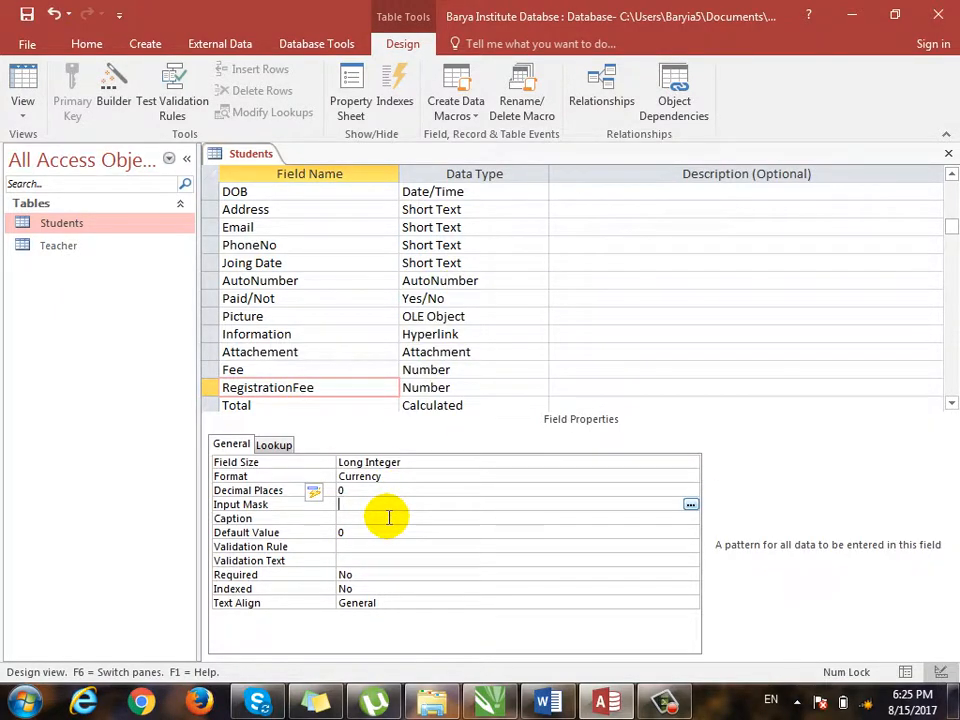
key("ctrl+F2")
left_click(443, 407)
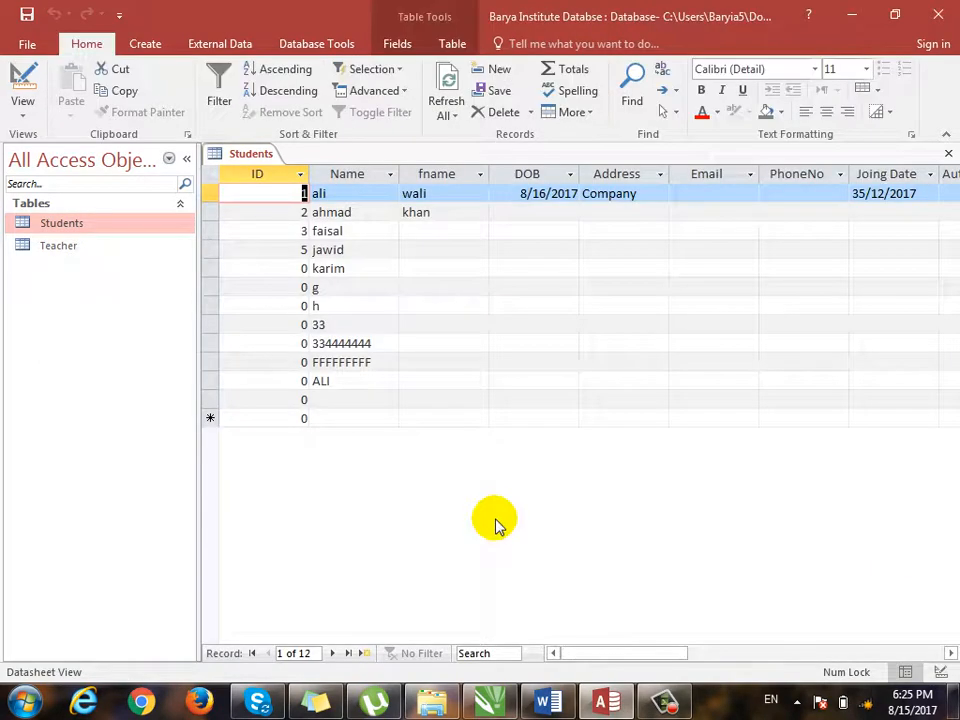
left_click_drag(675, 653, 818, 653)
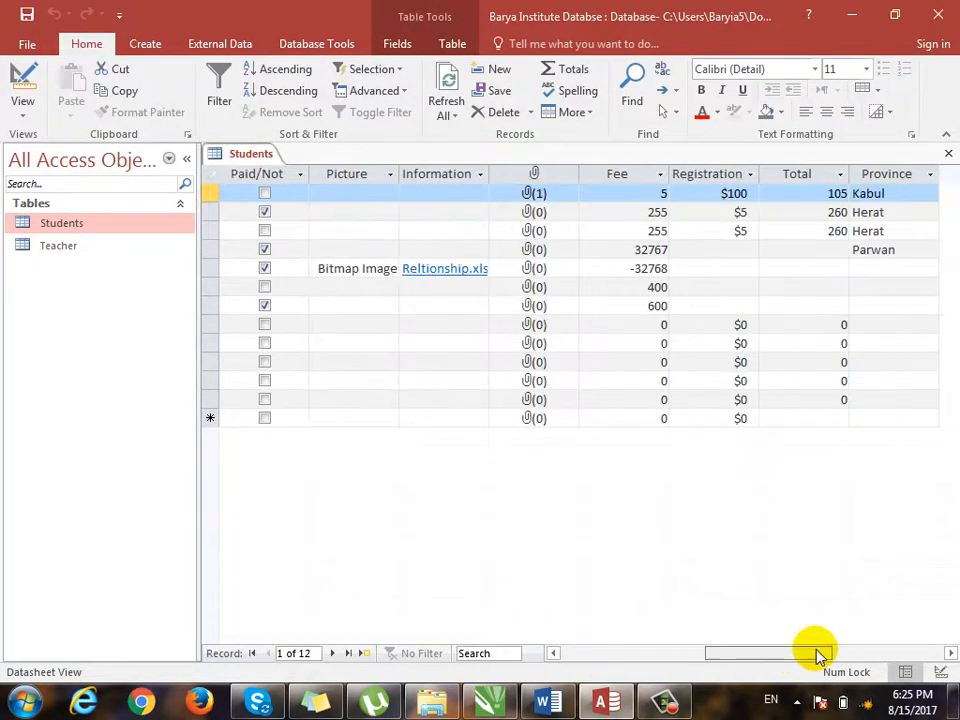
left_click_drag(727, 194, 761, 194)
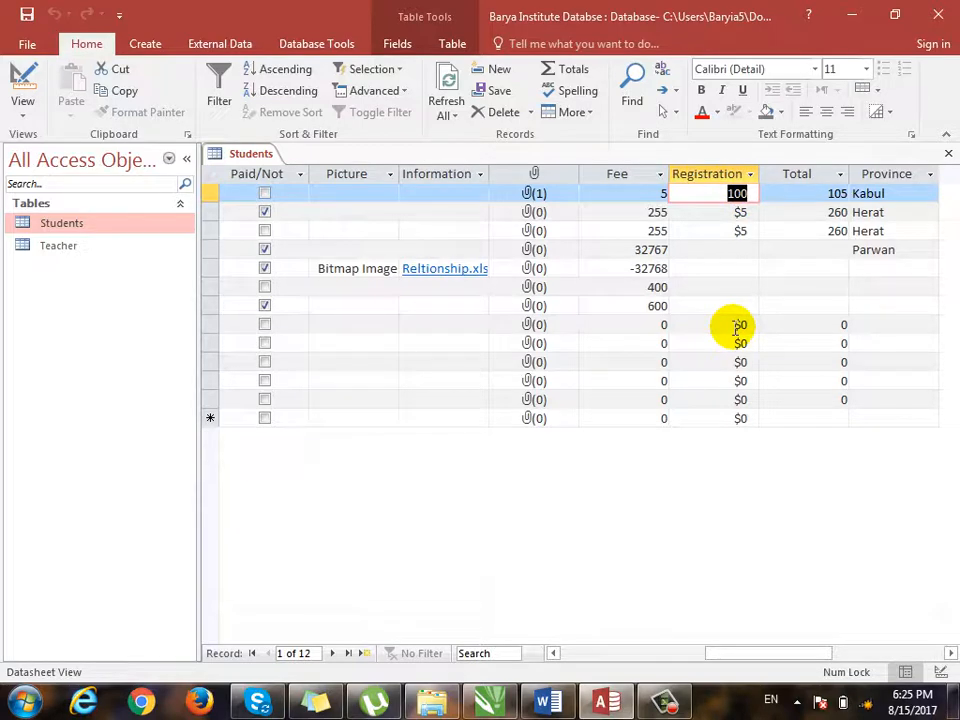
Step: Back in the table design, try the Input Mask Wizard on the RegistrationFee number field again, and dismiss it
key("ctrl+period")
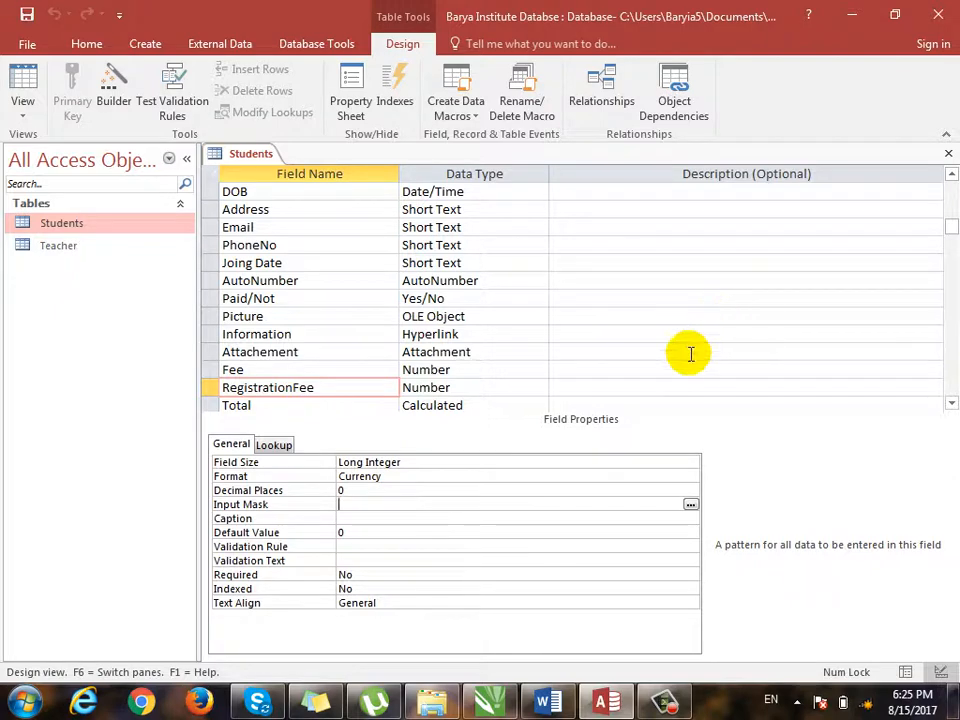
left_click(690, 504)
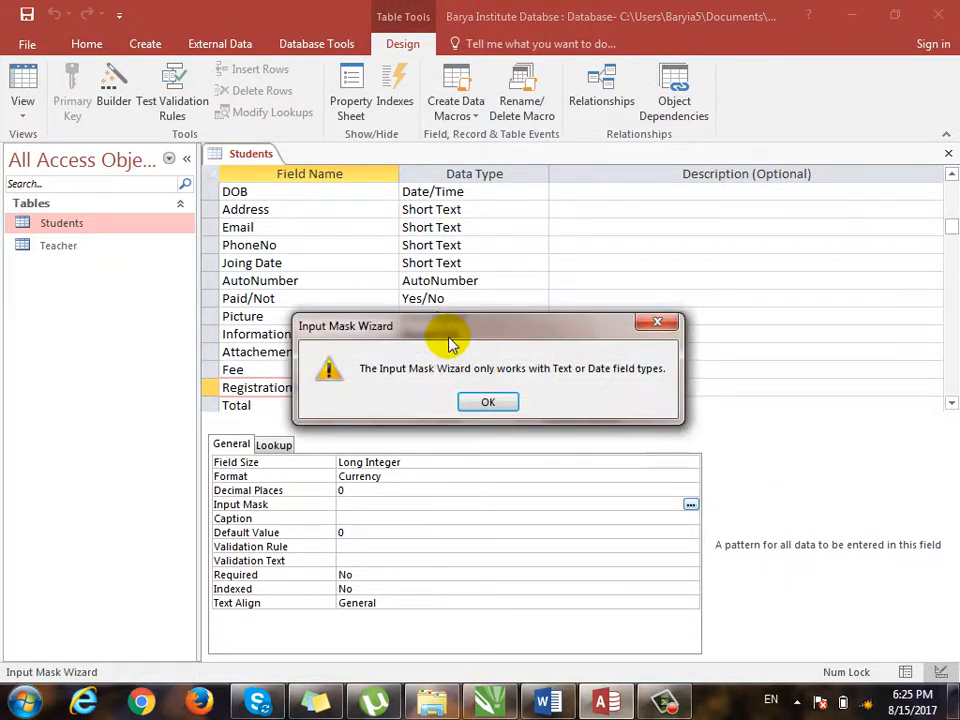
left_click(480, 408)
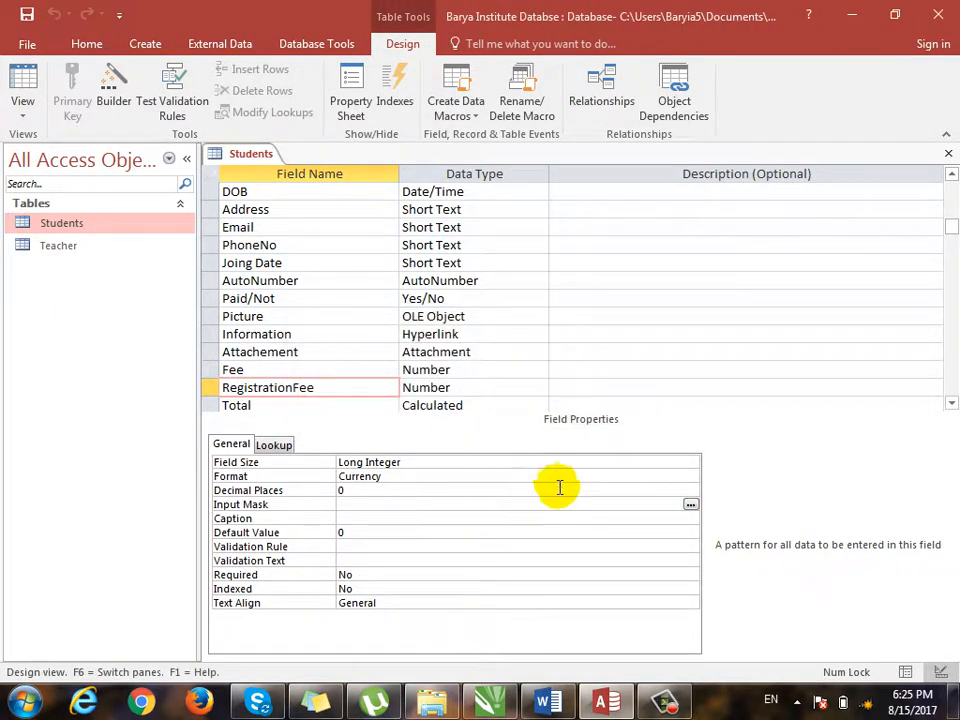
left_click(690, 503)
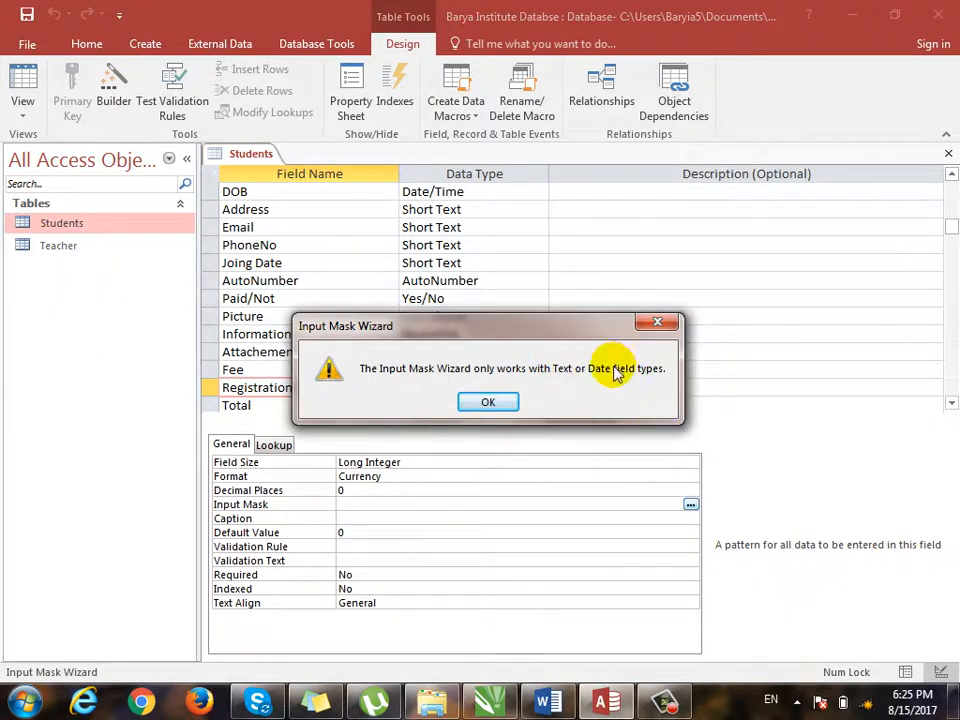
key("Return")
Step: Apply the Password input mask to the Name field with the Input Mask Wizard, and save the table to view the datasheet
left_click(332, 210)
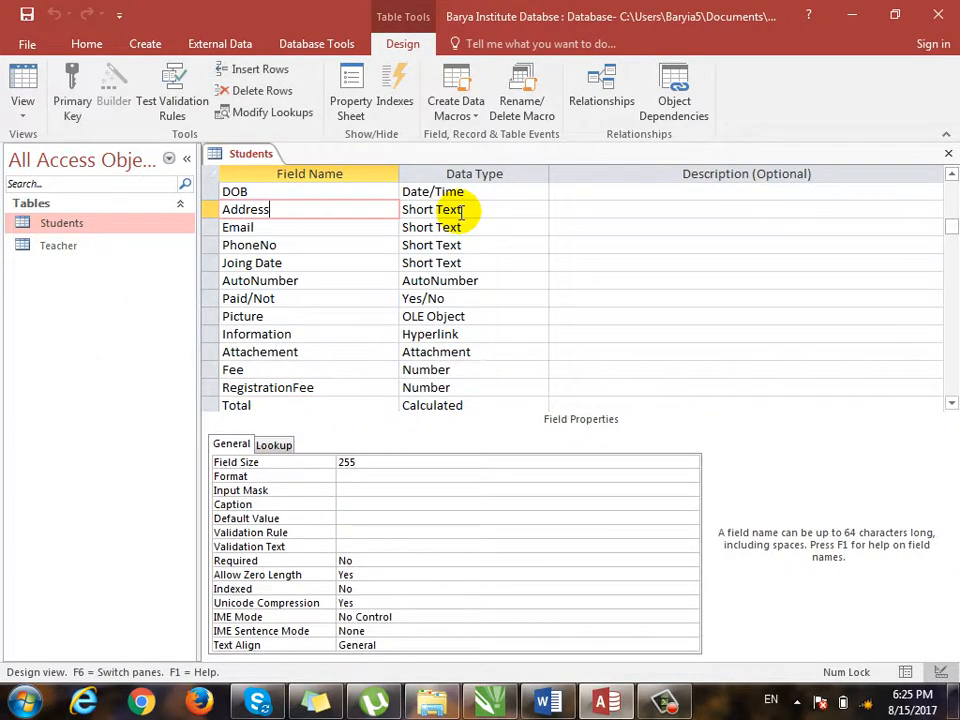
scroll(296, 261, "up", 1)
left_click(242, 208)
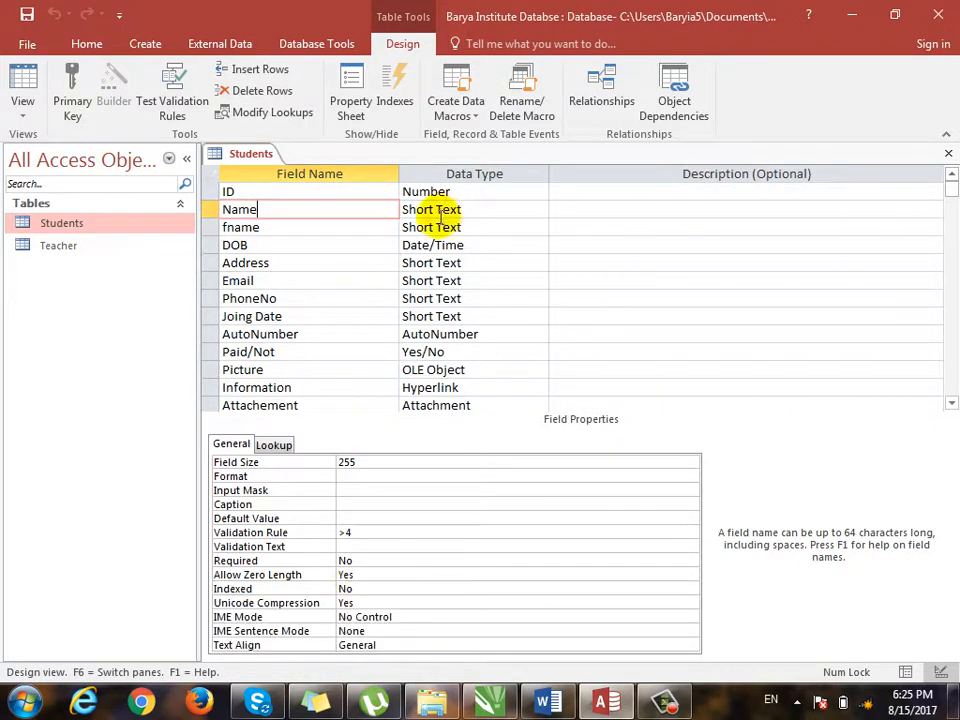
left_click(310, 490)
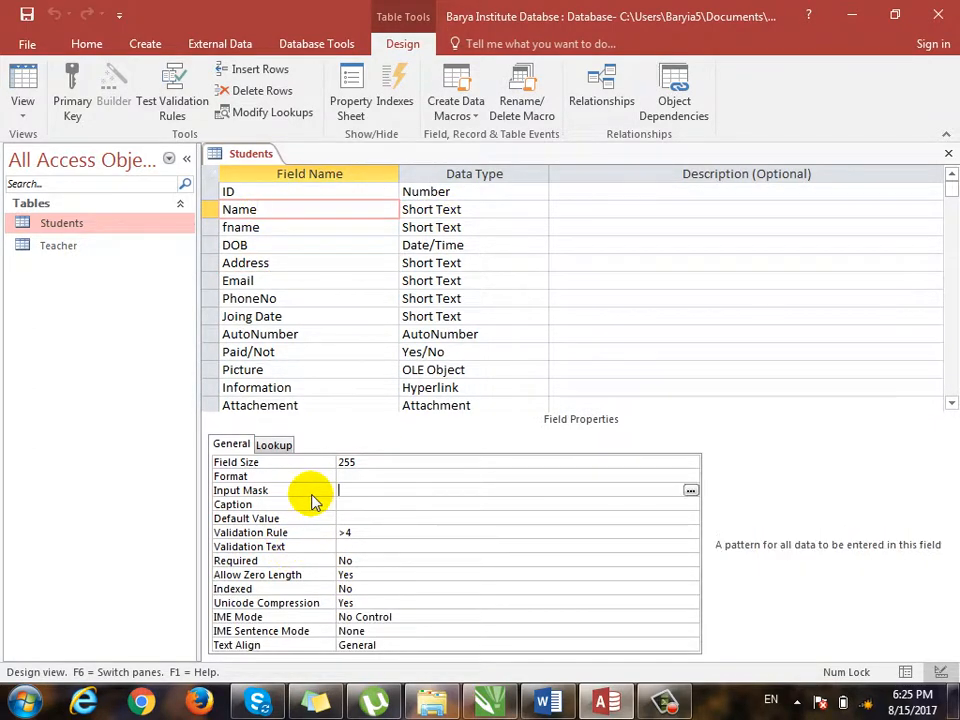
left_click(692, 489)
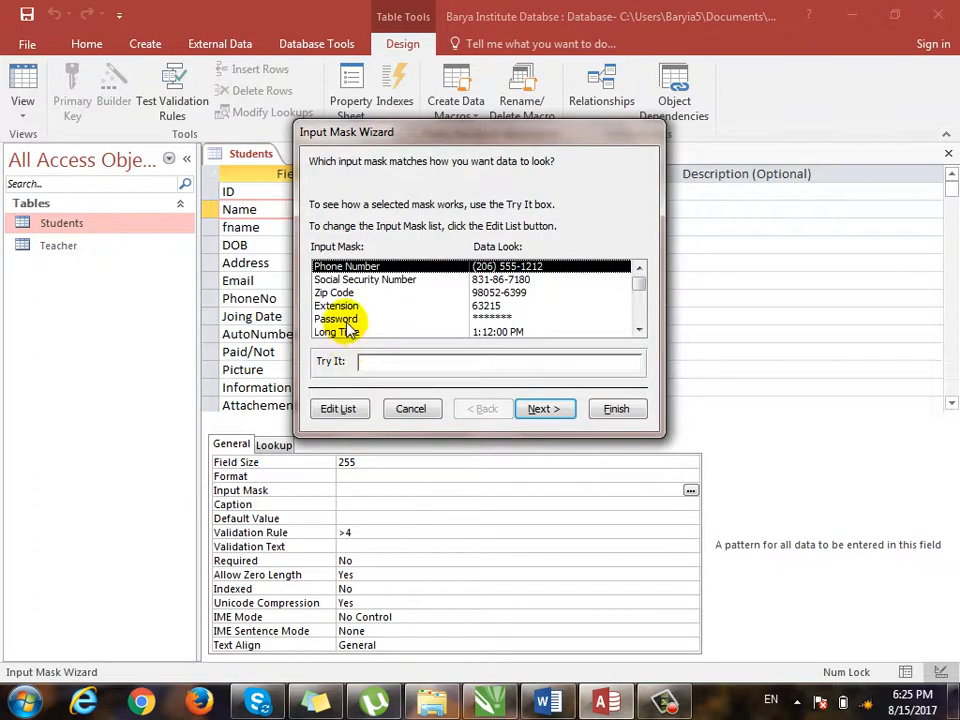
left_click(348, 320)
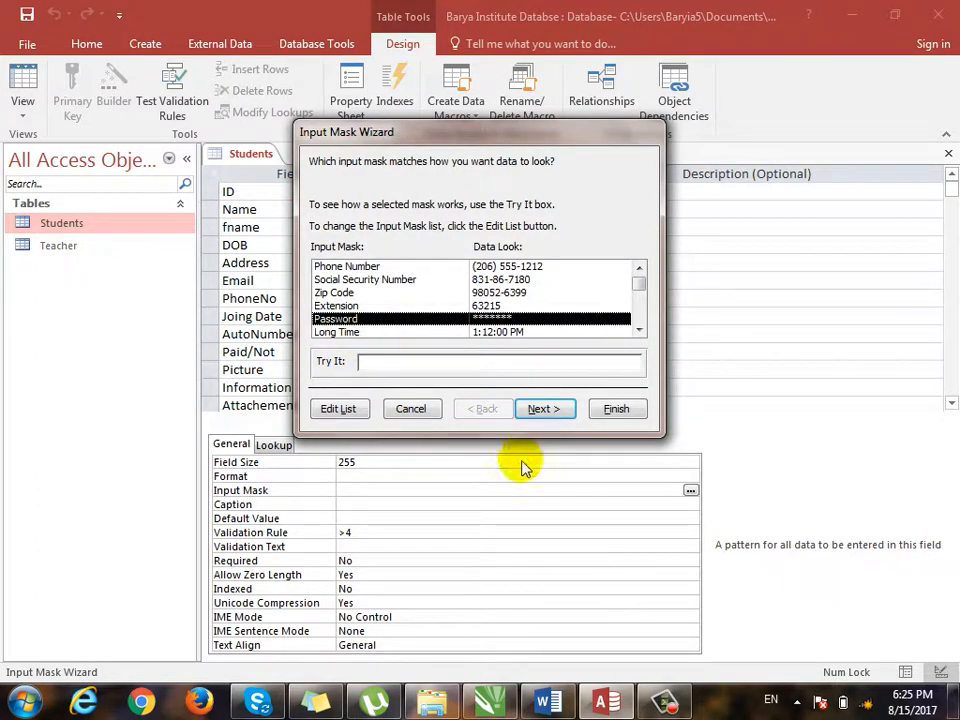
left_click(526, 410)
left_click(606, 407)
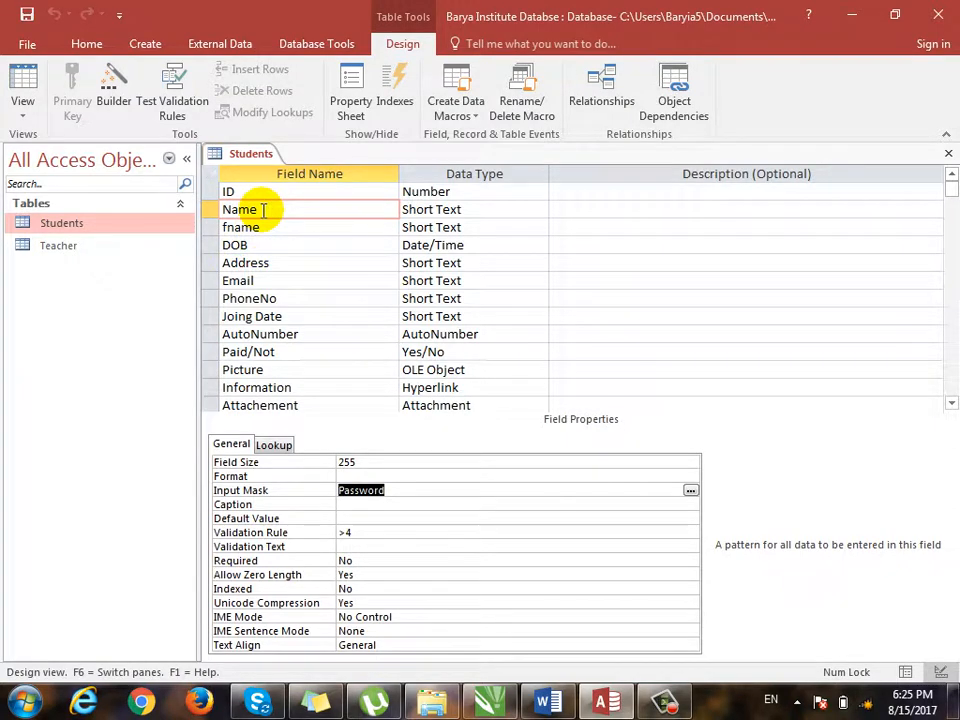
key("F5")
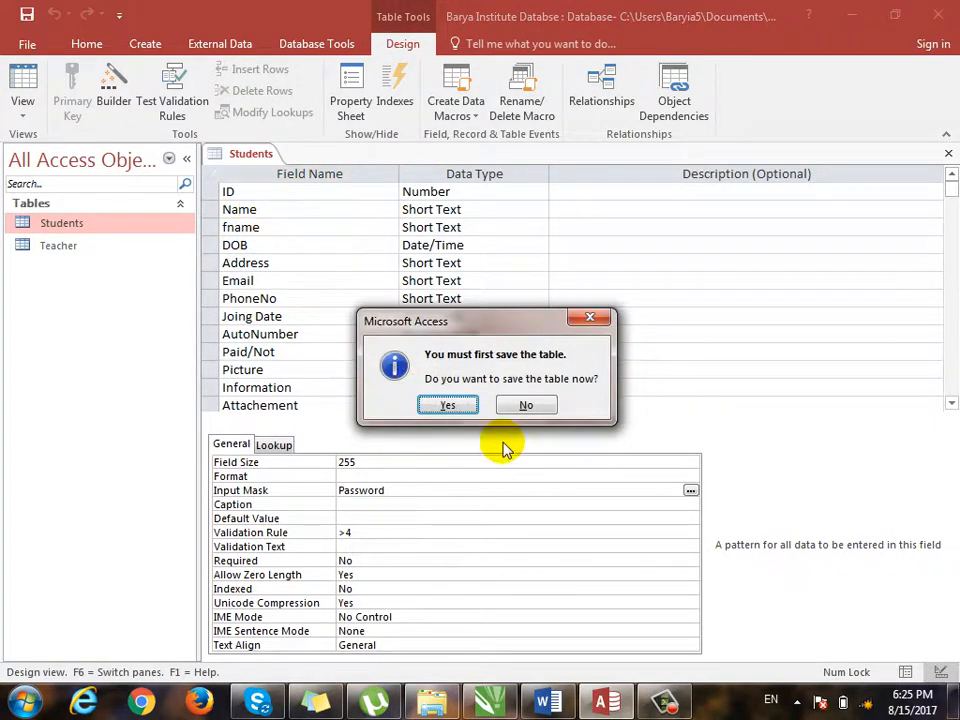
left_click(451, 407)
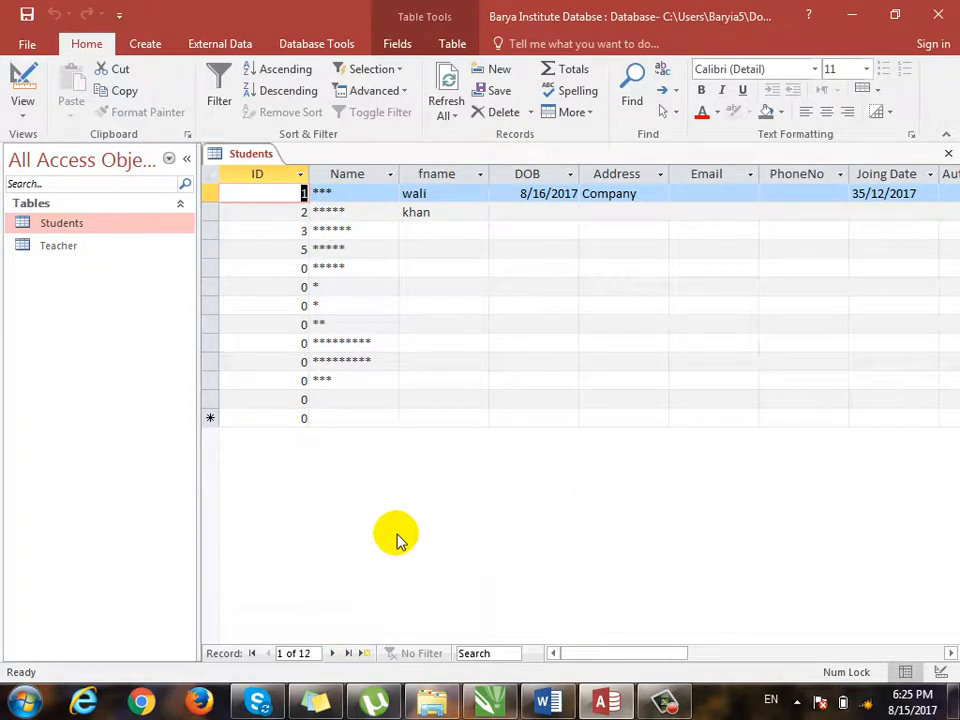
key("ctrl+period")
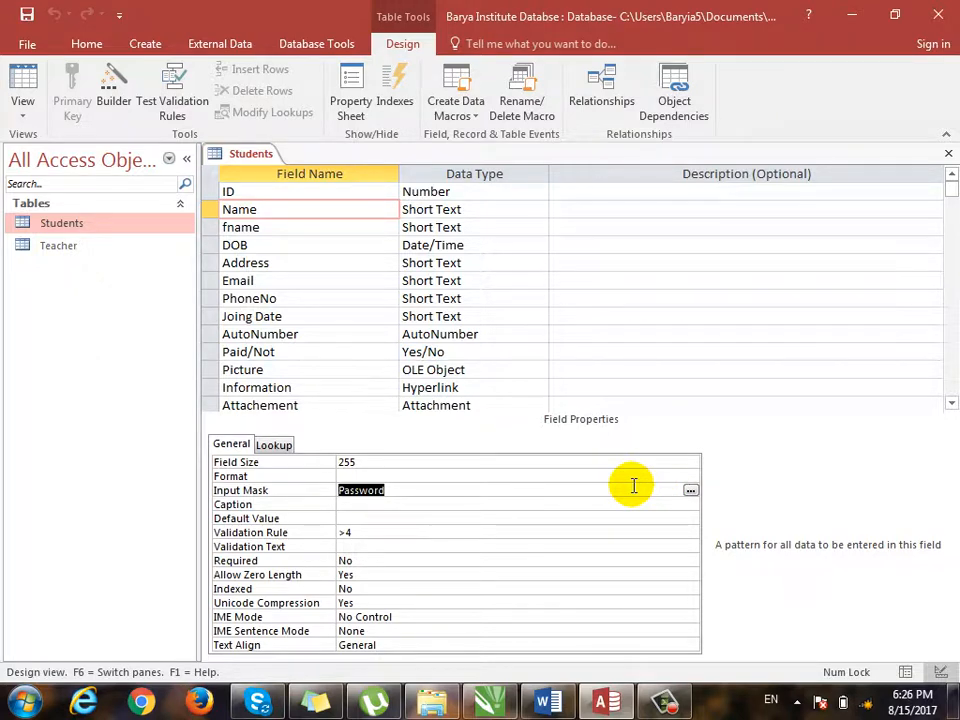
key("Delete")
left_click(315, 298)
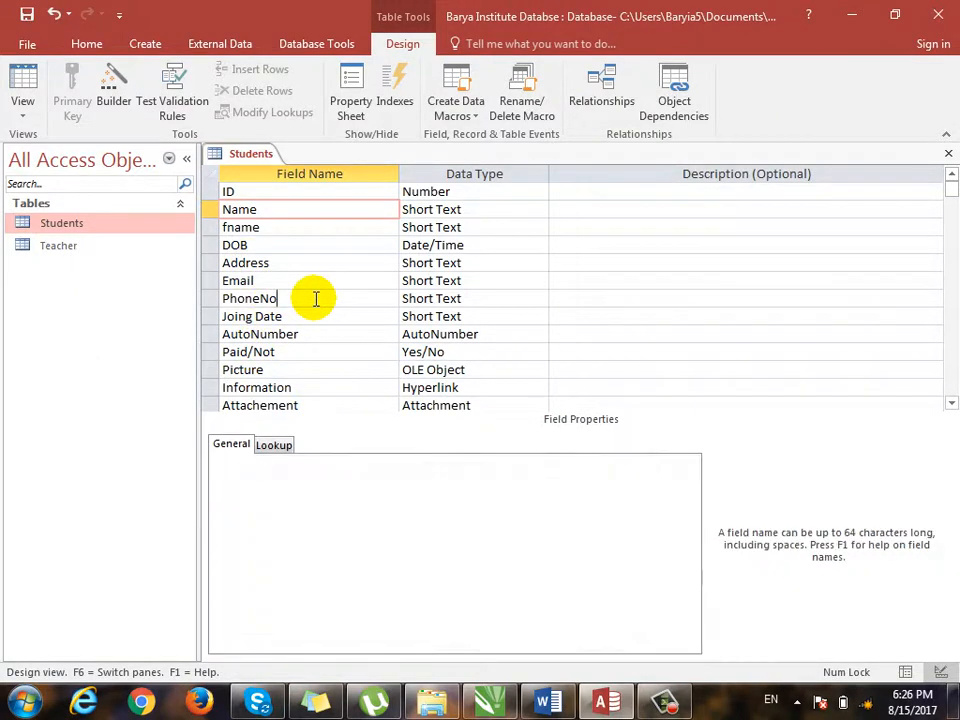
left_click(361, 488)
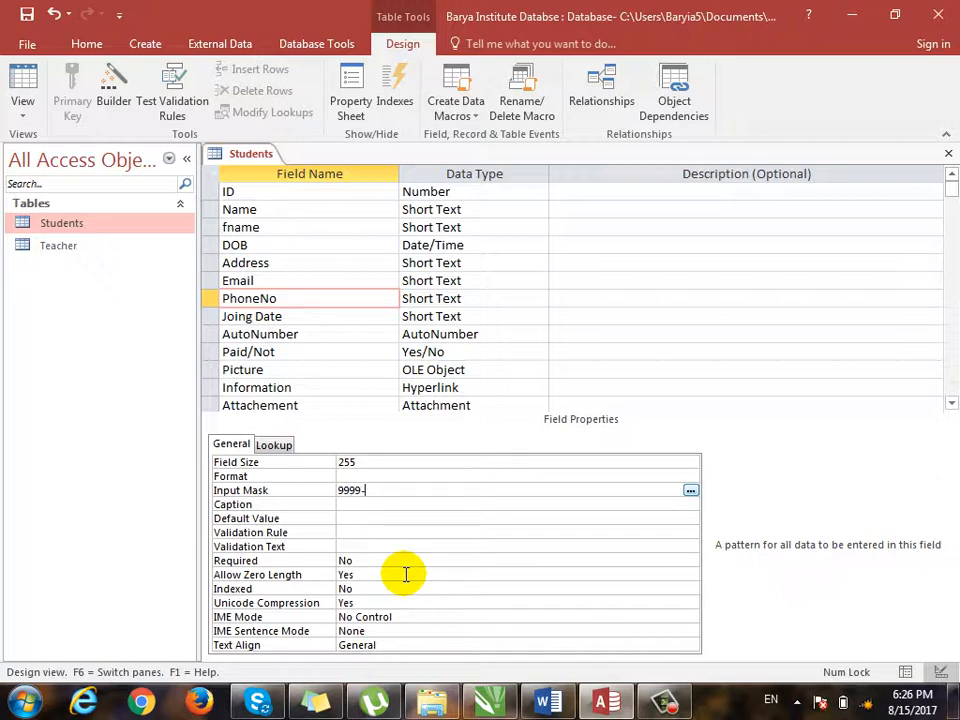
type("99-99-99")
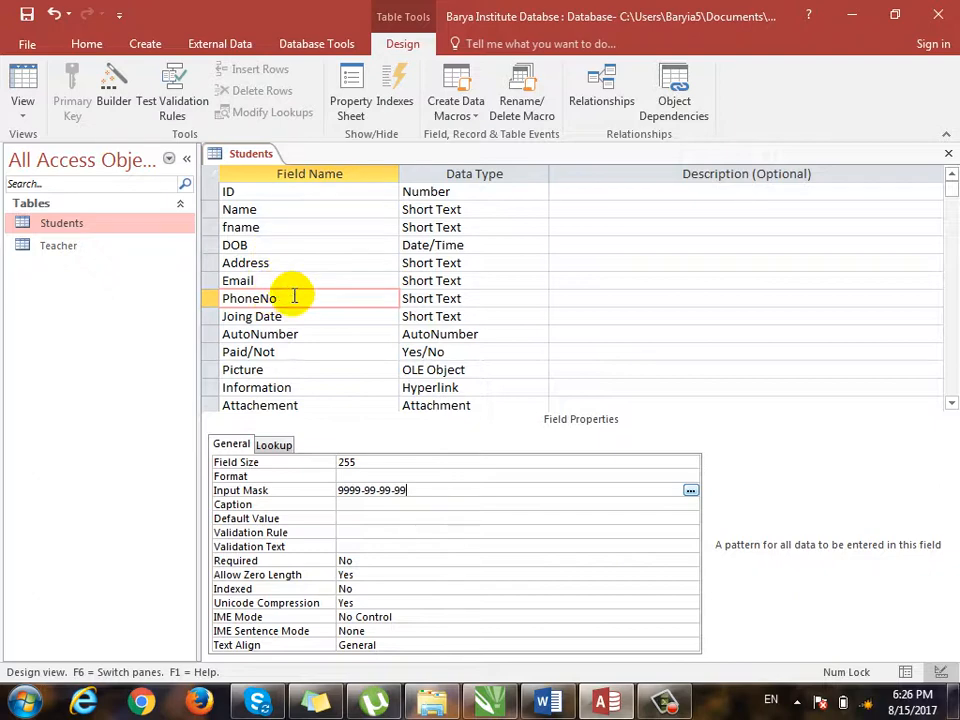
key("ctrl+period")
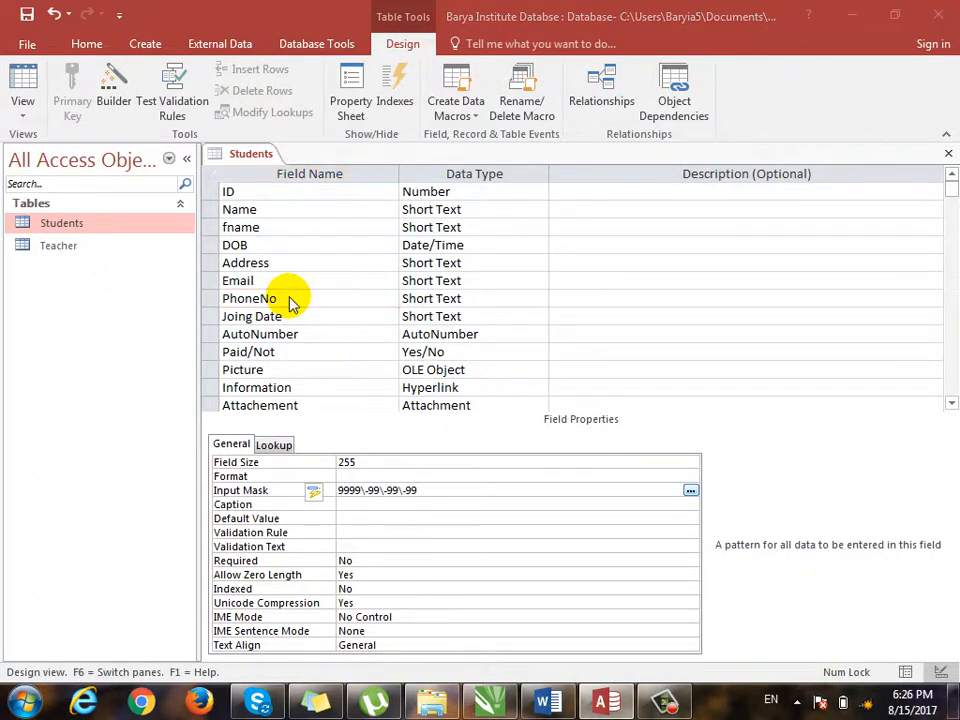
left_click(428, 409)
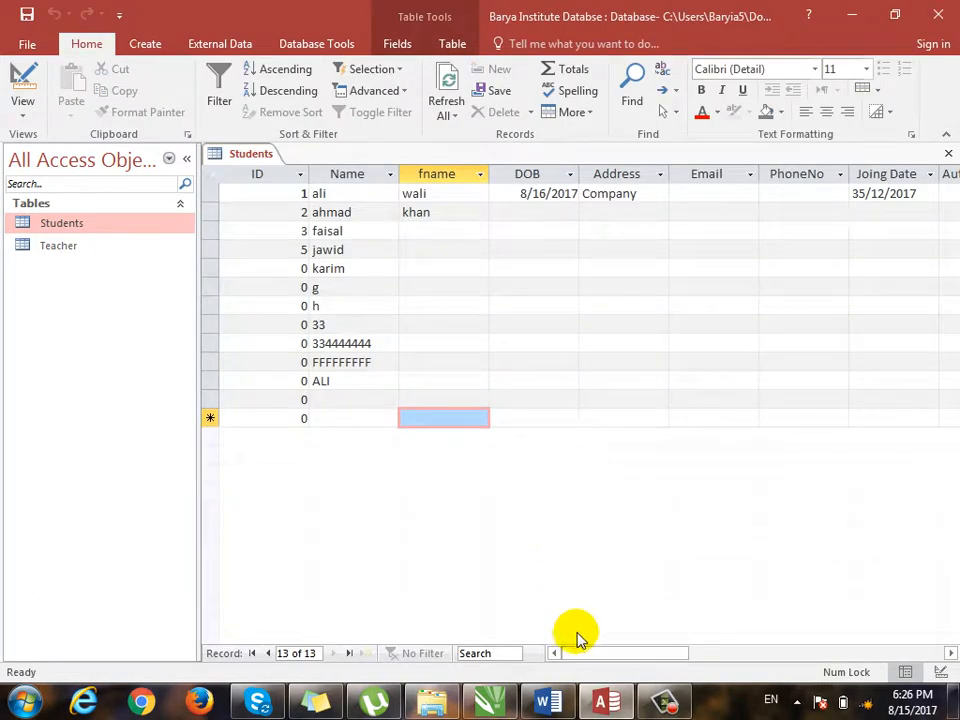
Step: Enter a sample phone number in the fourth record's PhoneNo field, and return to the table design
left_click_drag(622, 653, 666, 660)
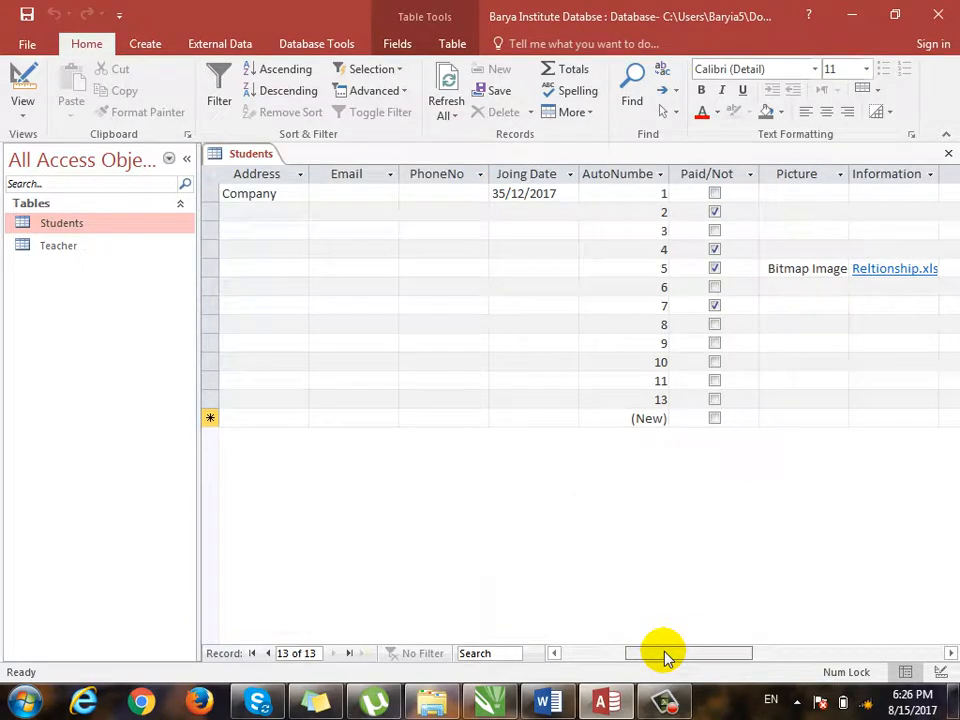
left_click(456, 251)
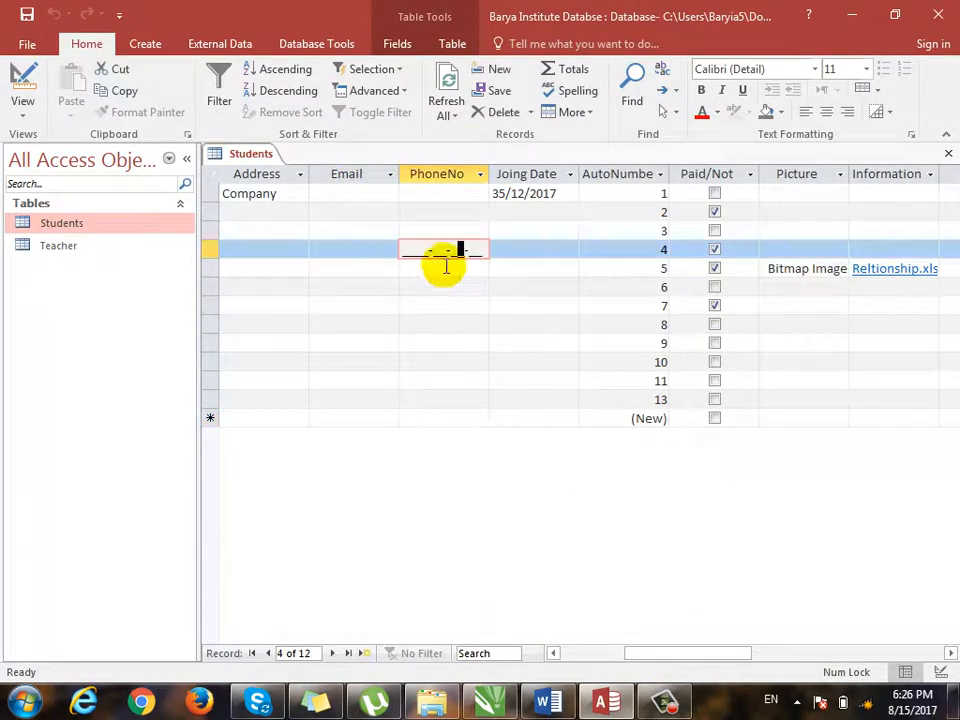
left_click(410, 250)
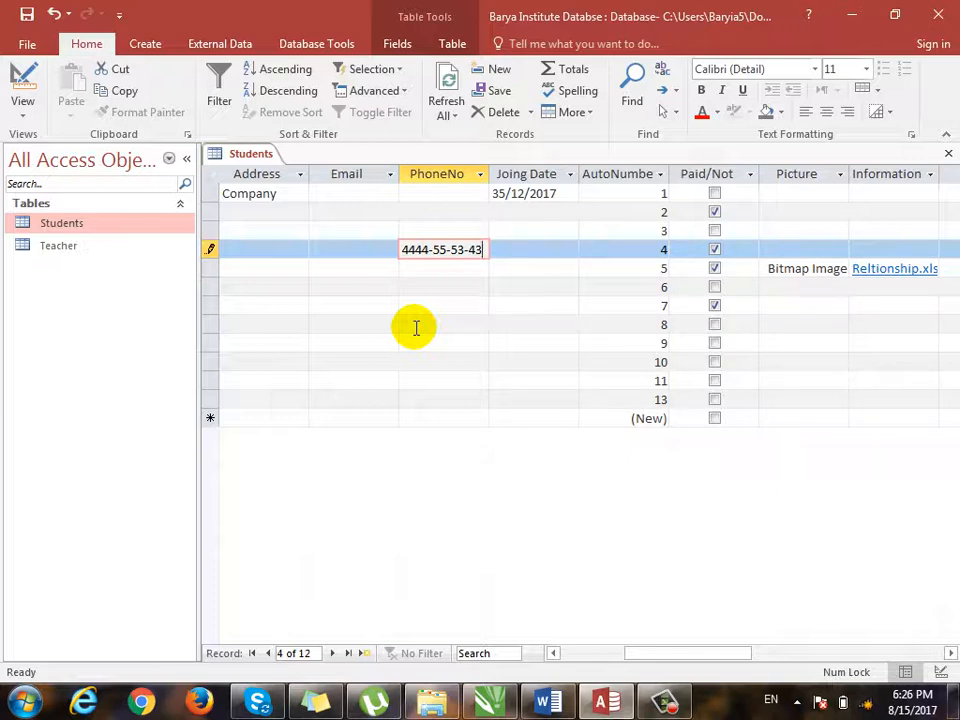
key("Down")
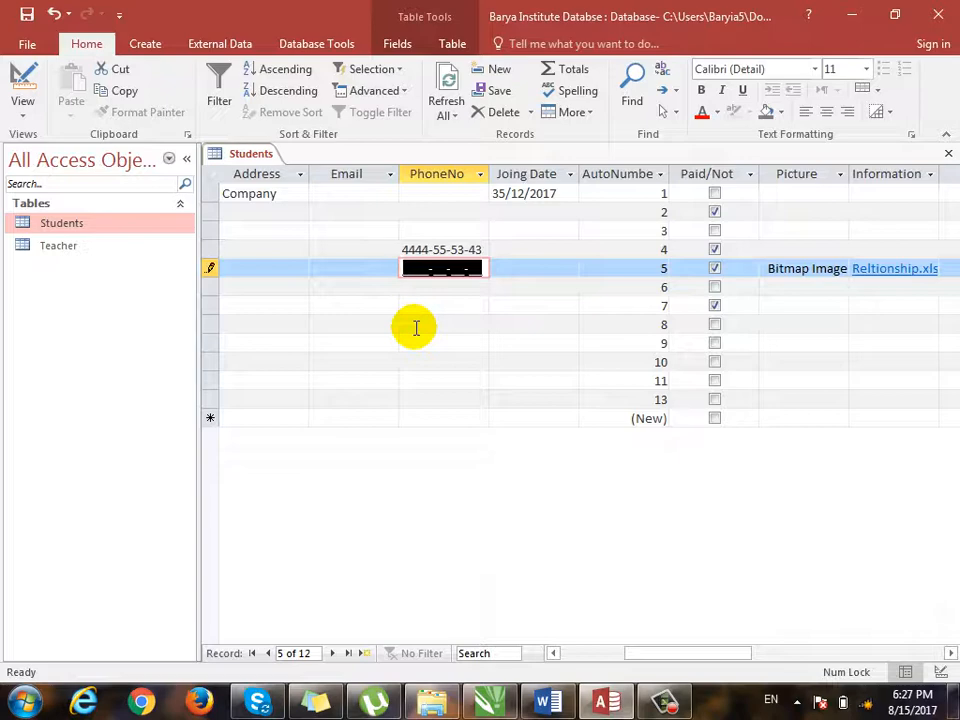
key("ctrl+period")
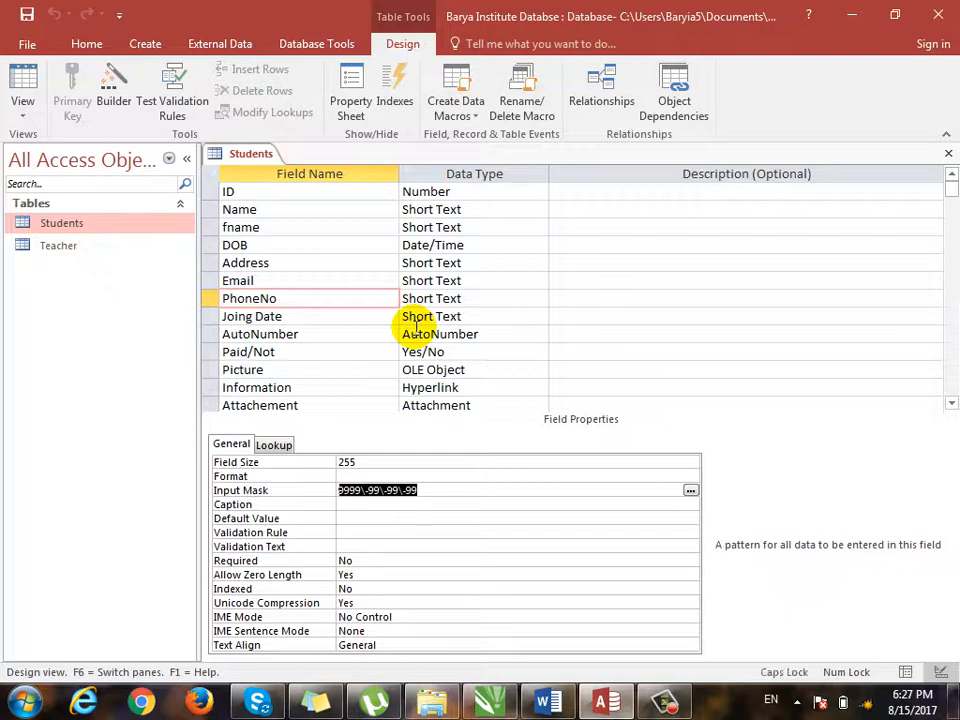
Step: Set the PhoneNo field's input mask to AAA-AAAA-AAA and save the table to view the datasheet
type("AAA")
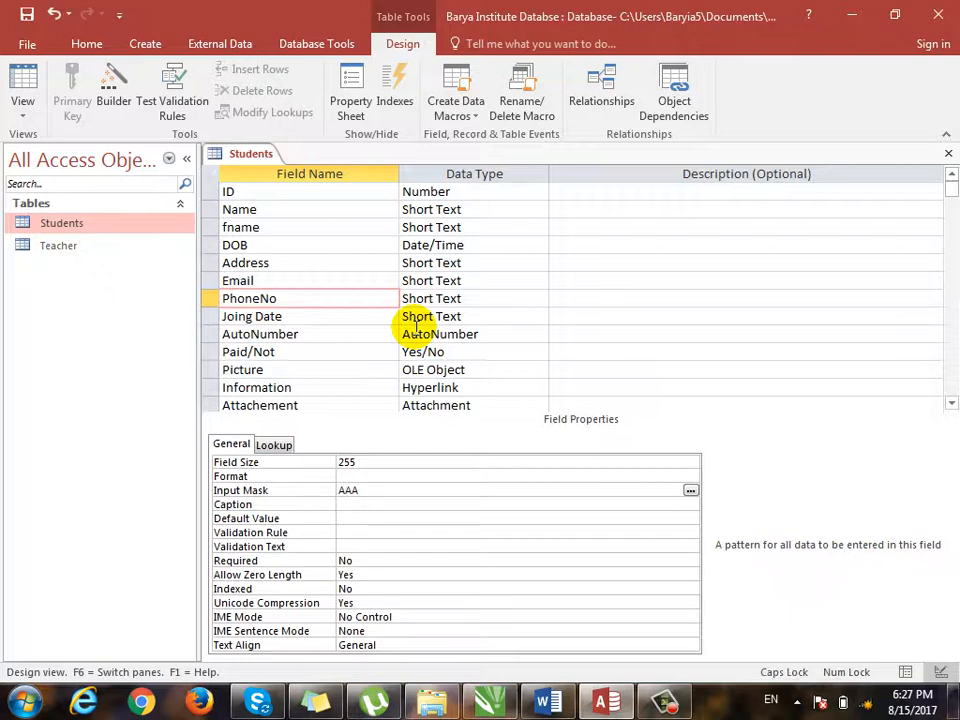
type("-AAAA\\-AAA")
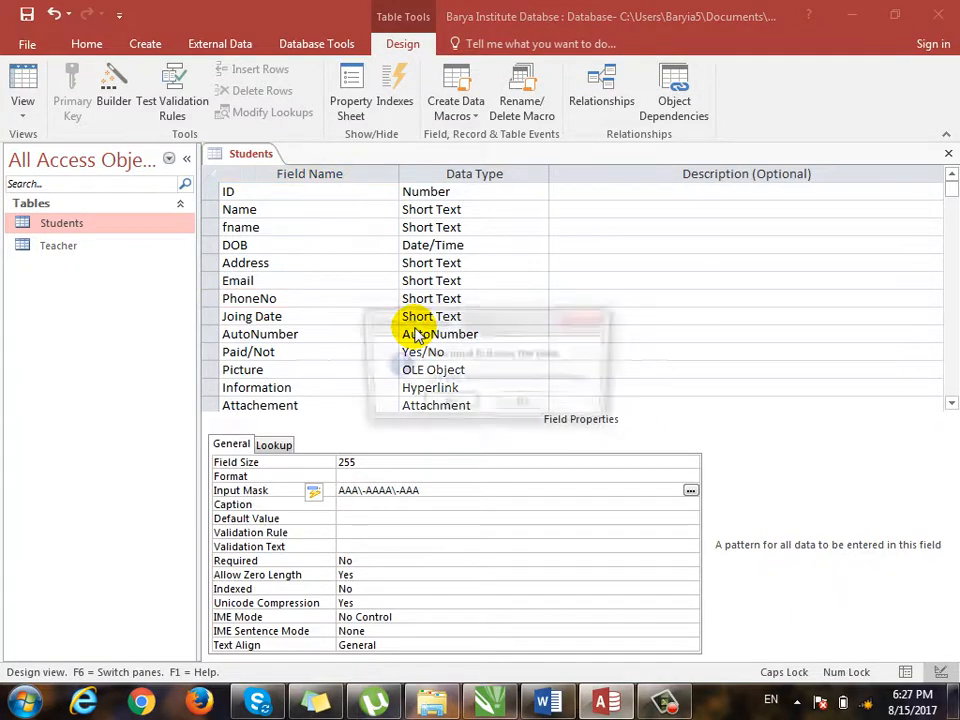
left_click(449, 404)
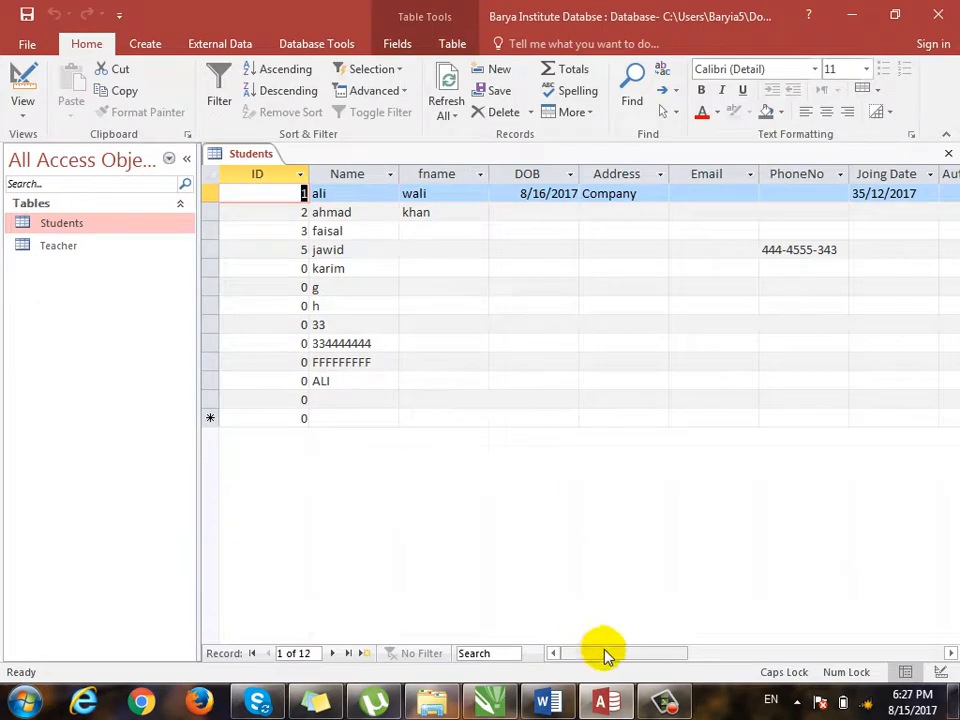
Step: Try entering the mixed letters and digits DF-DF34-DF in the seventh record's PhoneNo field, discard the entry, and return to the table design
left_click_drag(606, 654, 716, 660)
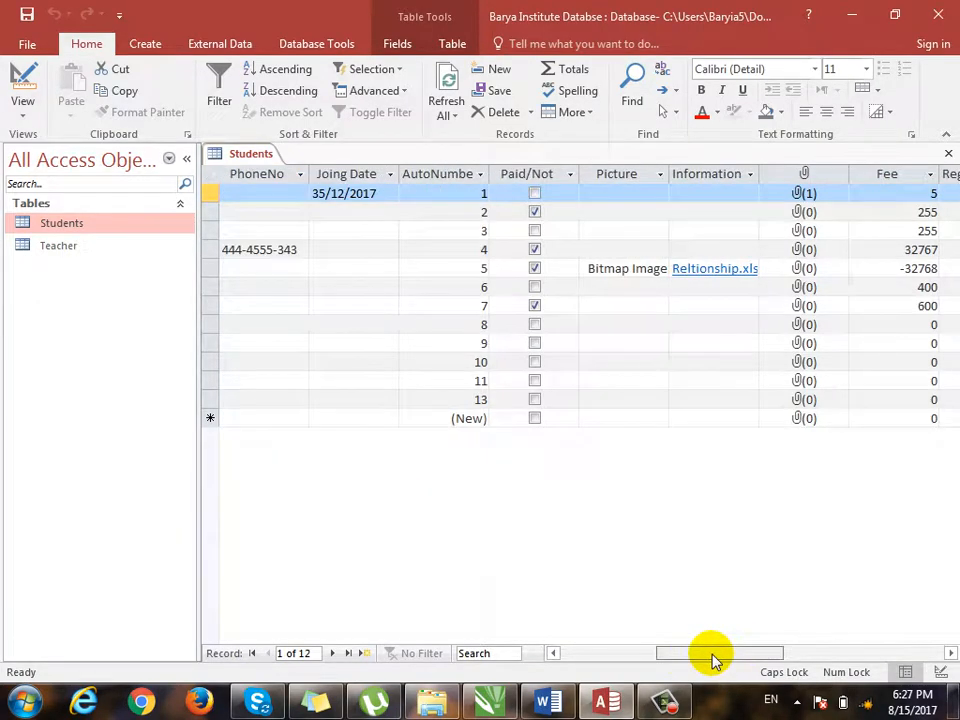
left_click(285, 305)
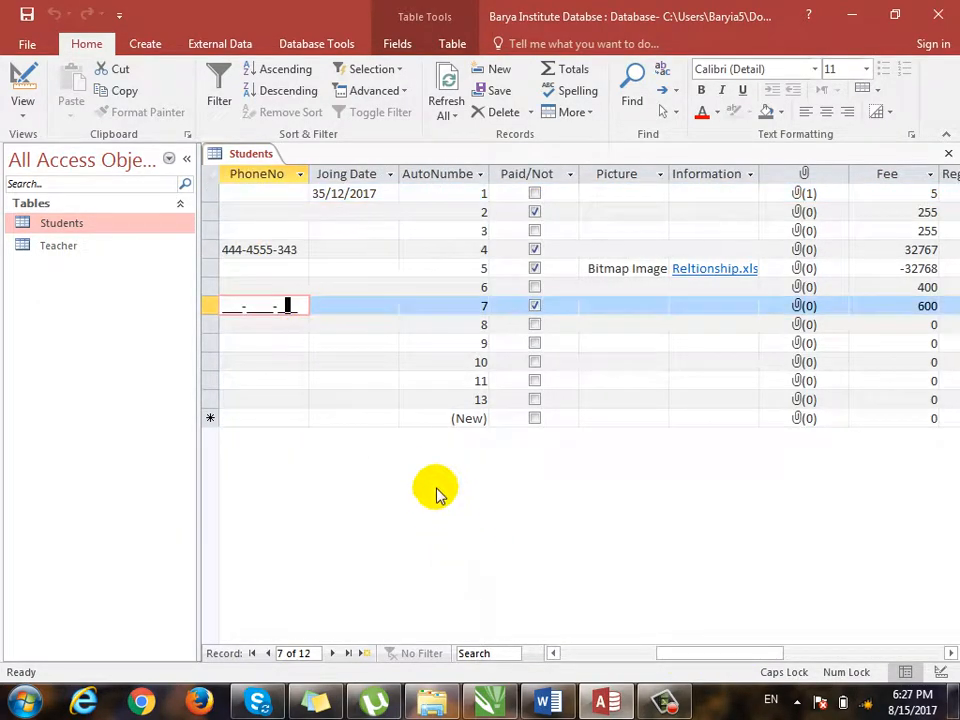
left_click_drag(720, 655, 686, 660)
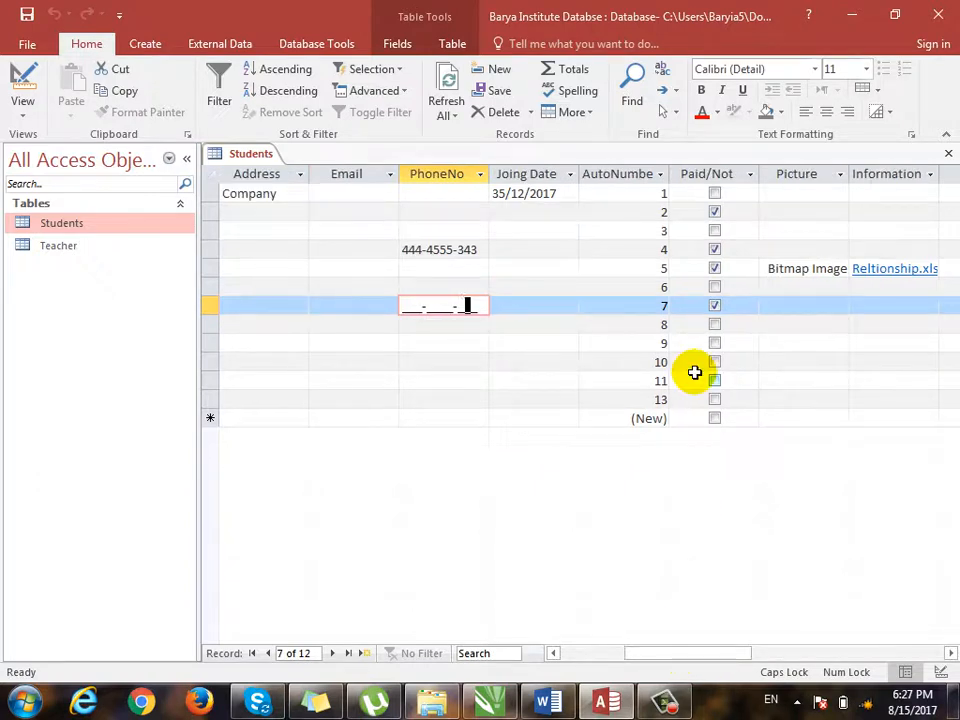
type("DF-DF34-_DF")
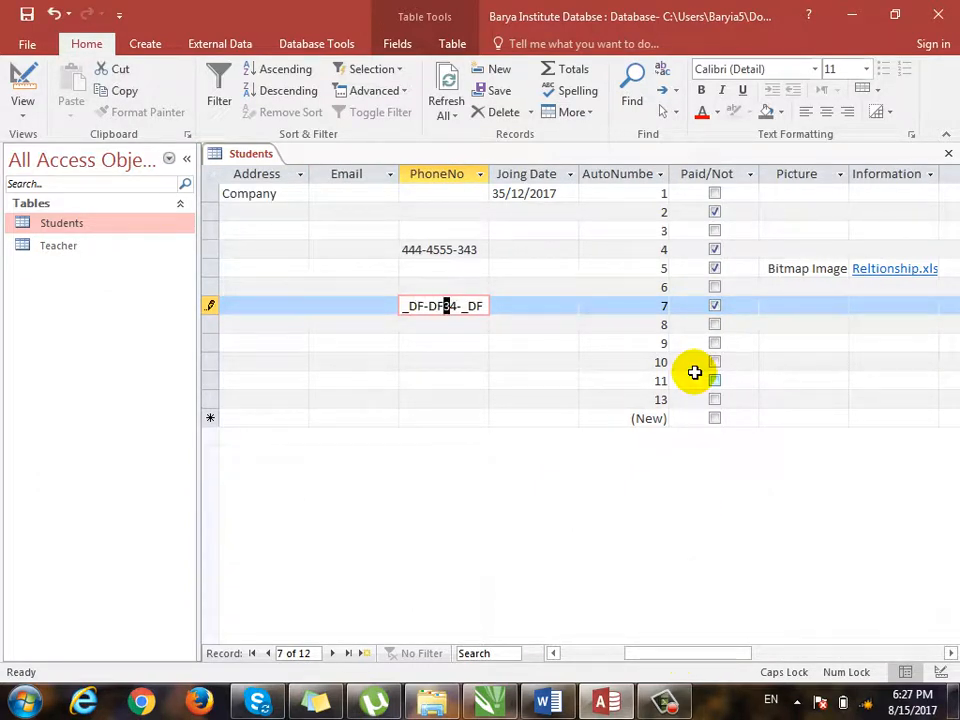
left_click(694, 372)
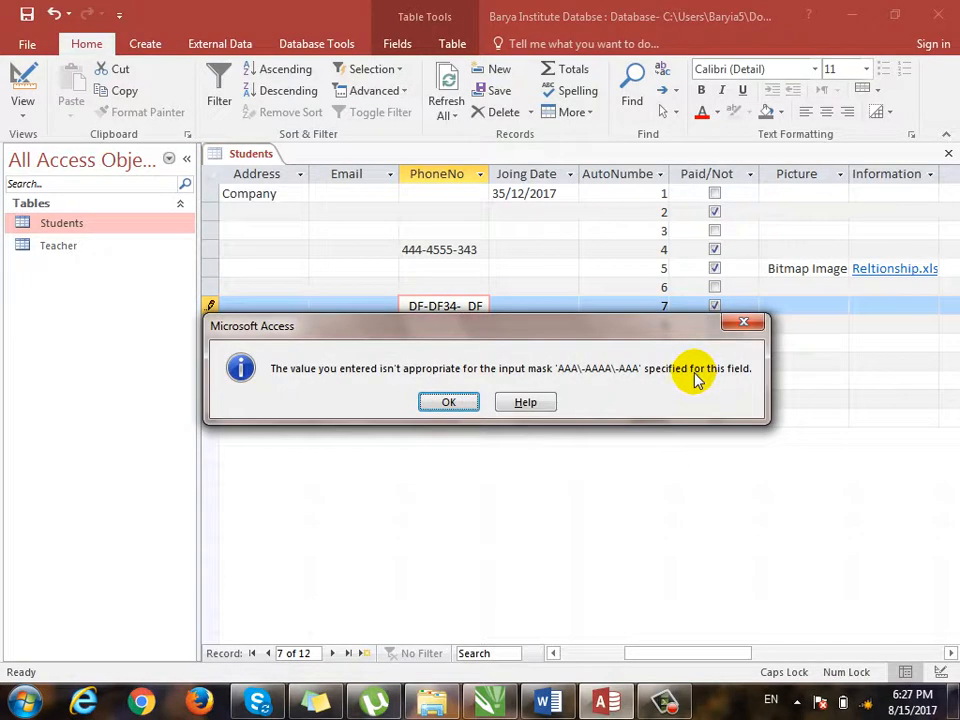
key("Escape")
key("Escape")
key("ctrl+period")
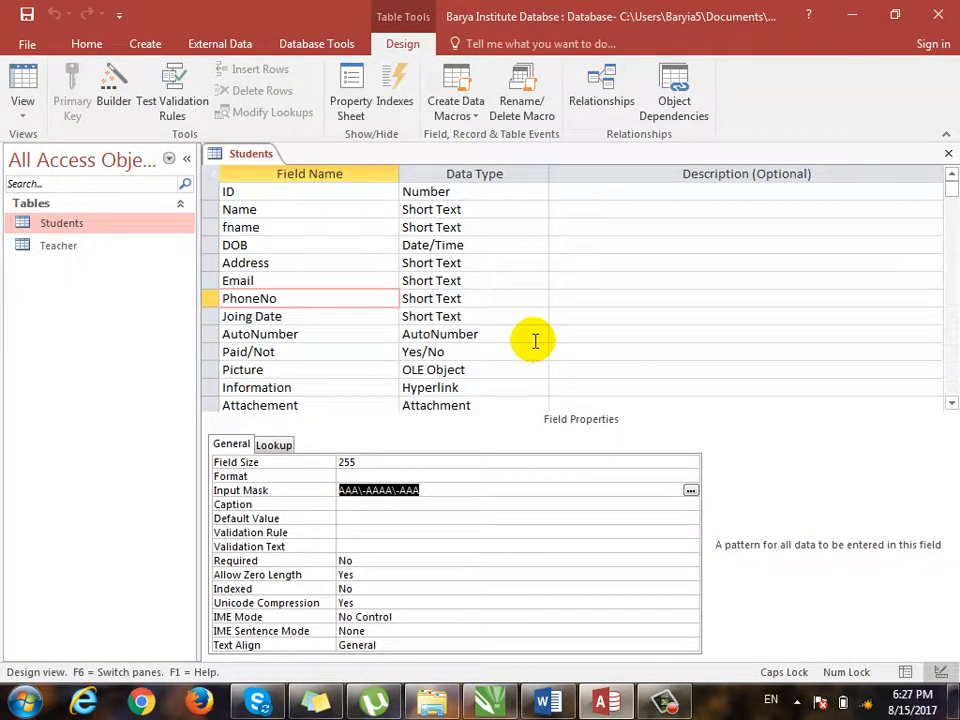
Step: Clear the PhoneNo field's input mask and save the table, previewing the Password mask in the Input Mask Wizard without applying it
type("99")
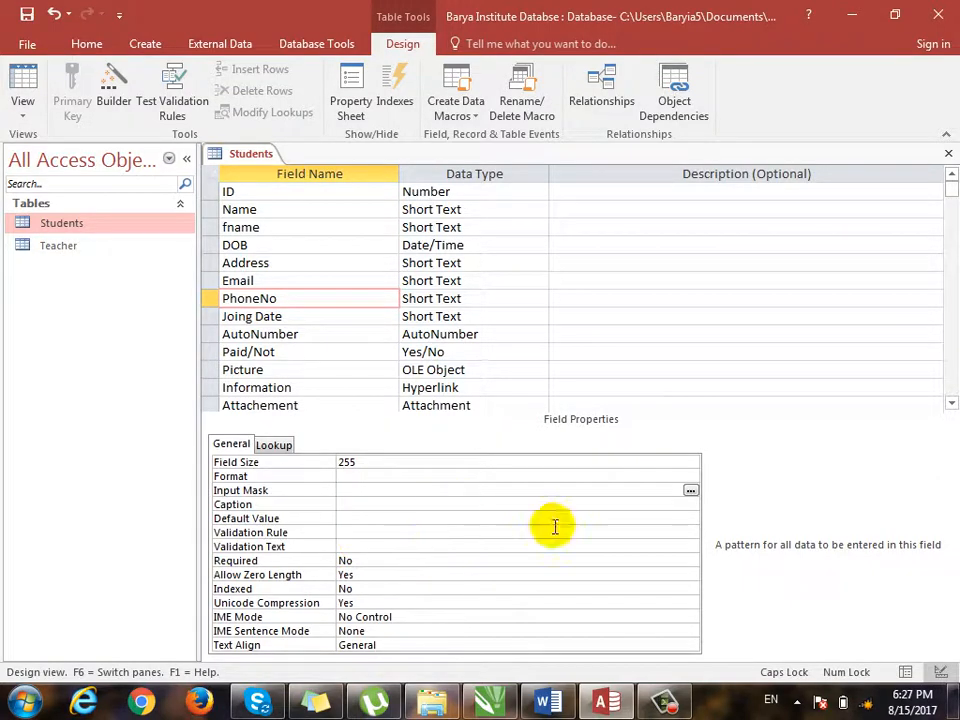
left_click(689, 492)
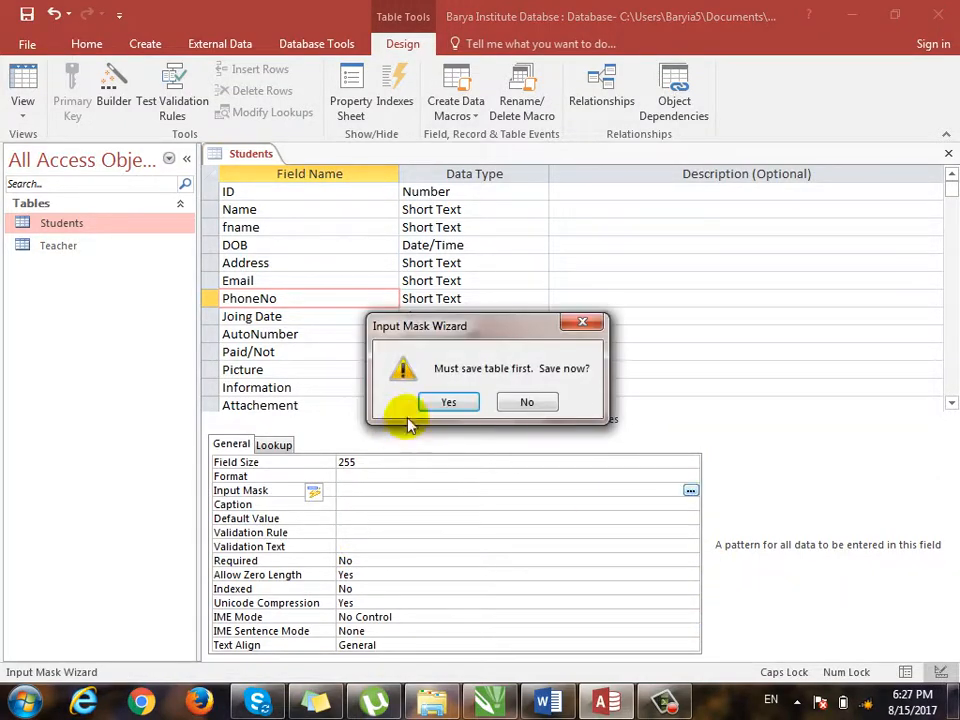
left_click(441, 405)
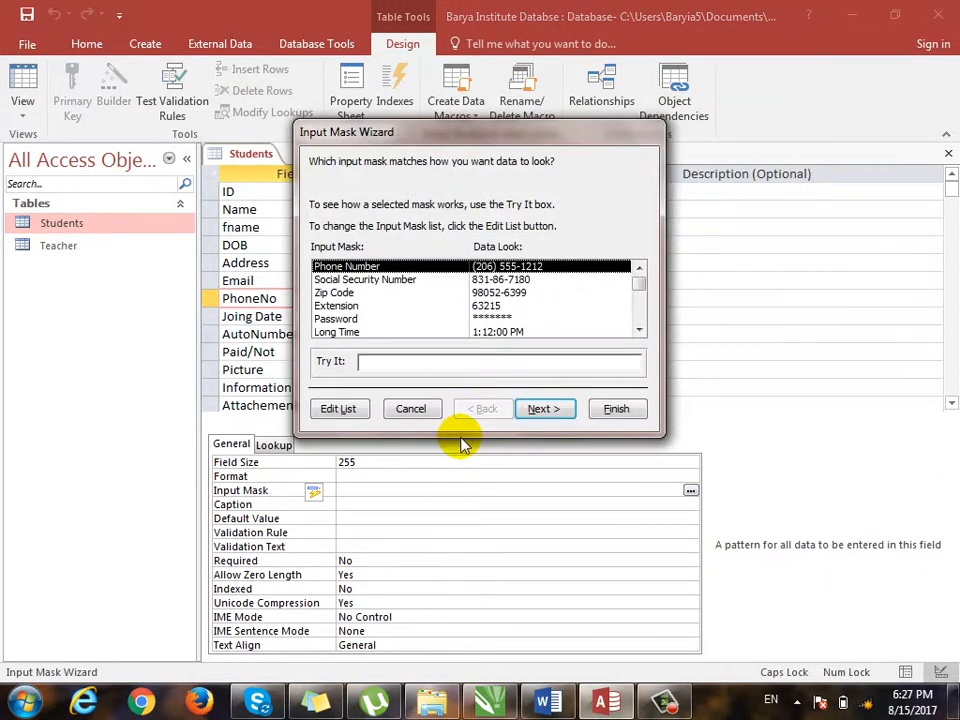
left_click(348, 318)
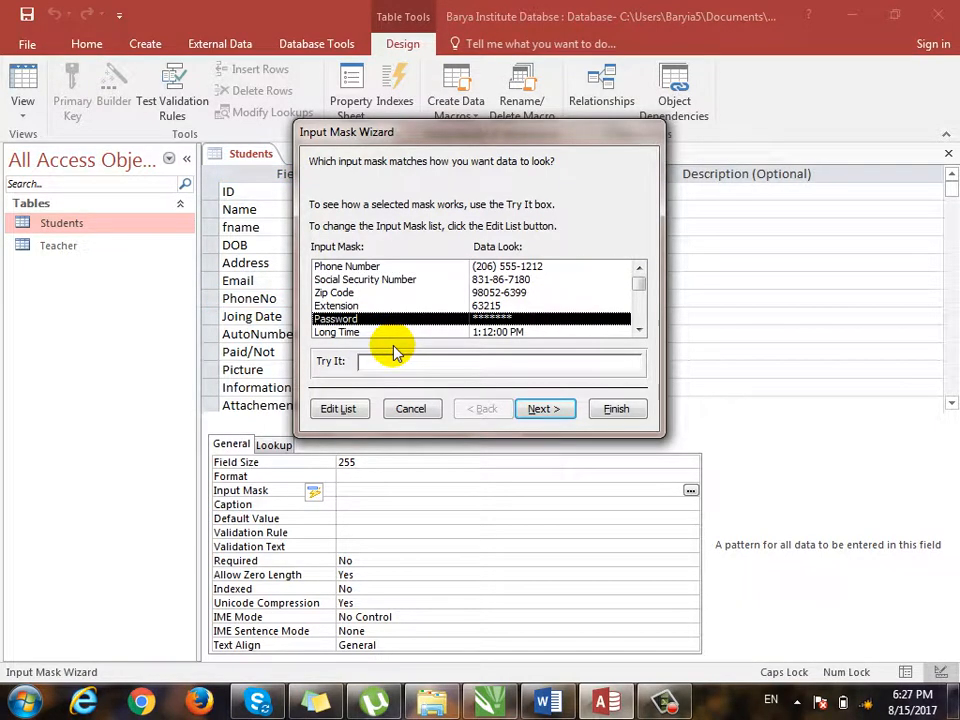
key("Escape")
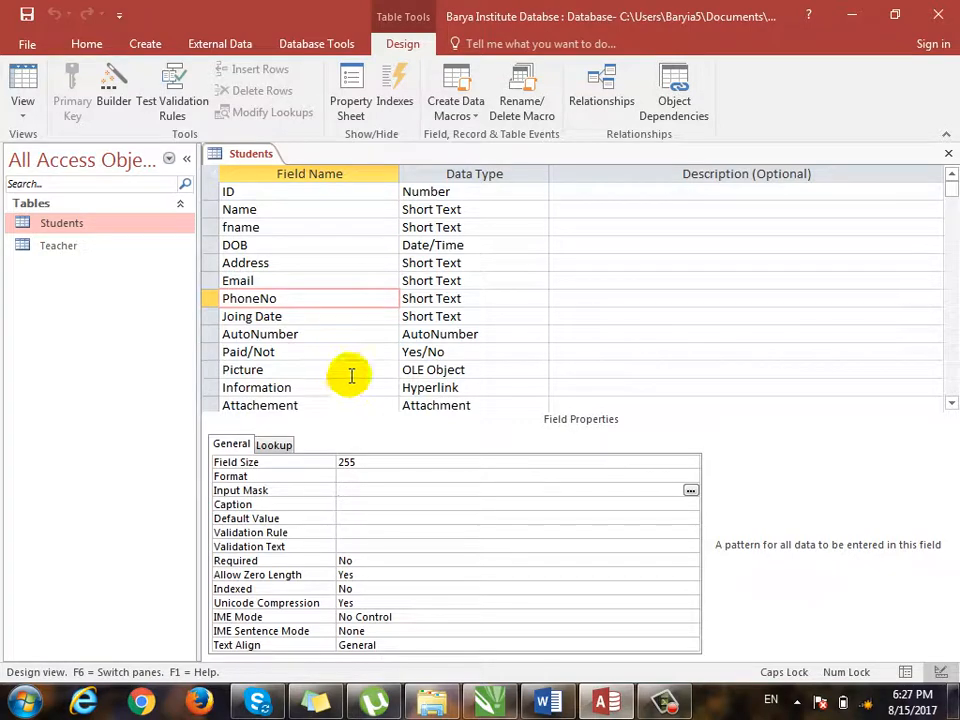
Step: Review the RegistrationFee field's Field Size, Format, Decimal Places, Input Mask and Caption properties
left_click(351, 375)
scroll(346, 330, "down", 5)
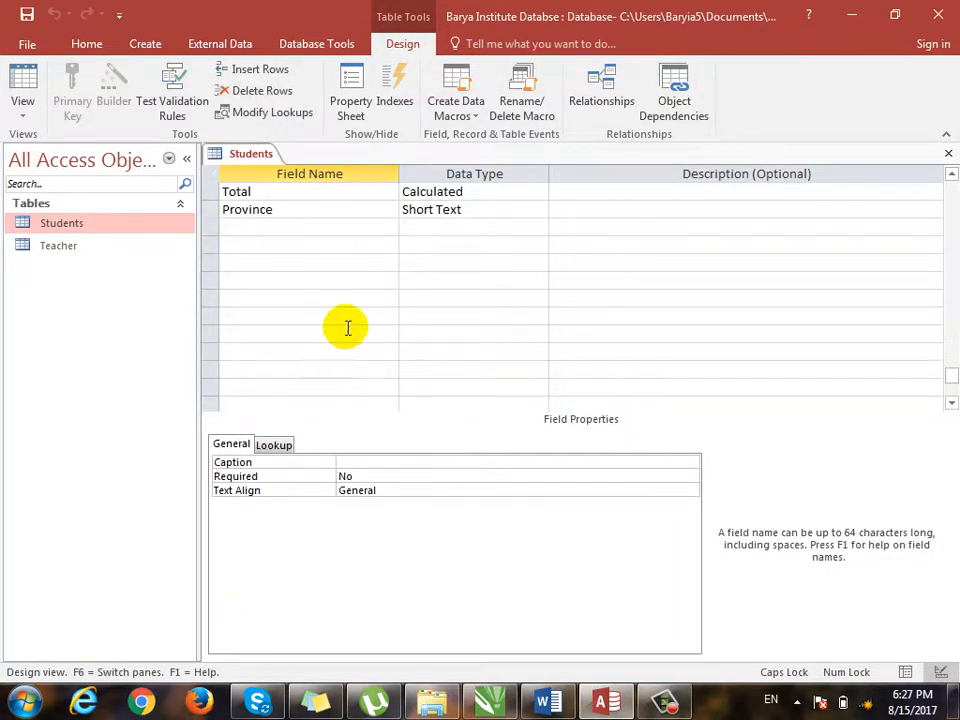
scroll(321, 304, "up", 2)
left_click(324, 278)
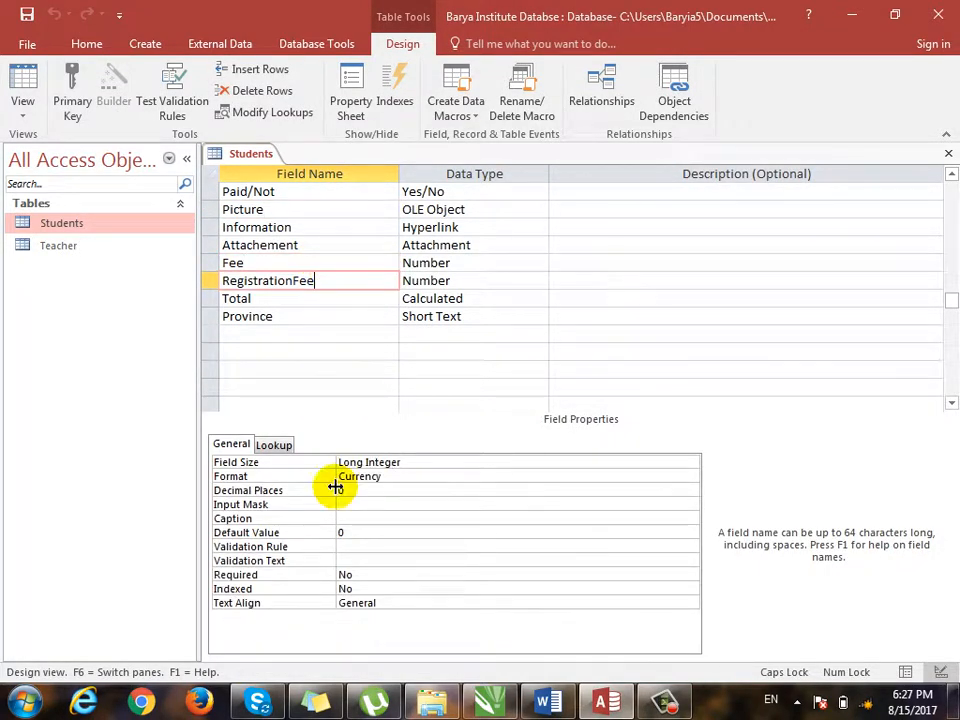
left_click(268, 462)
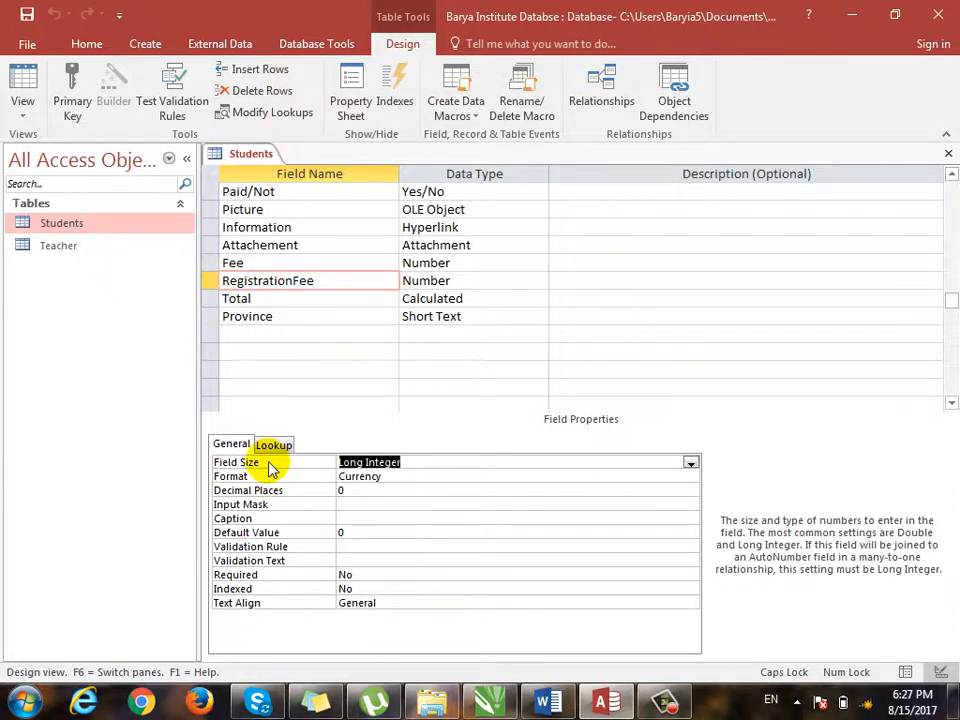
left_click(267, 478)
left_click(258, 490)
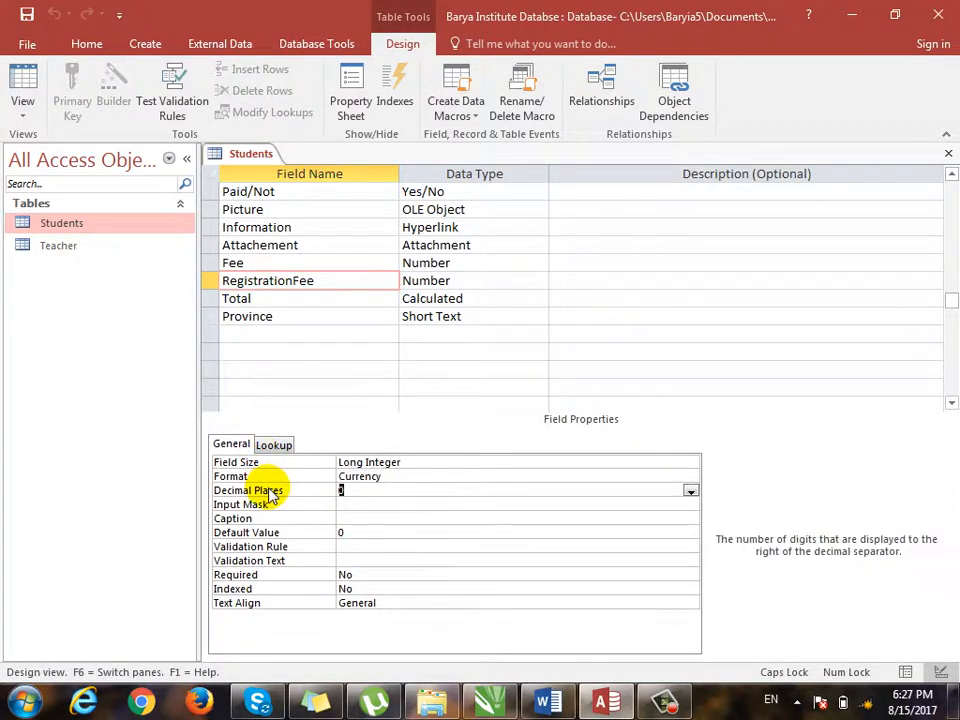
left_click(262, 505)
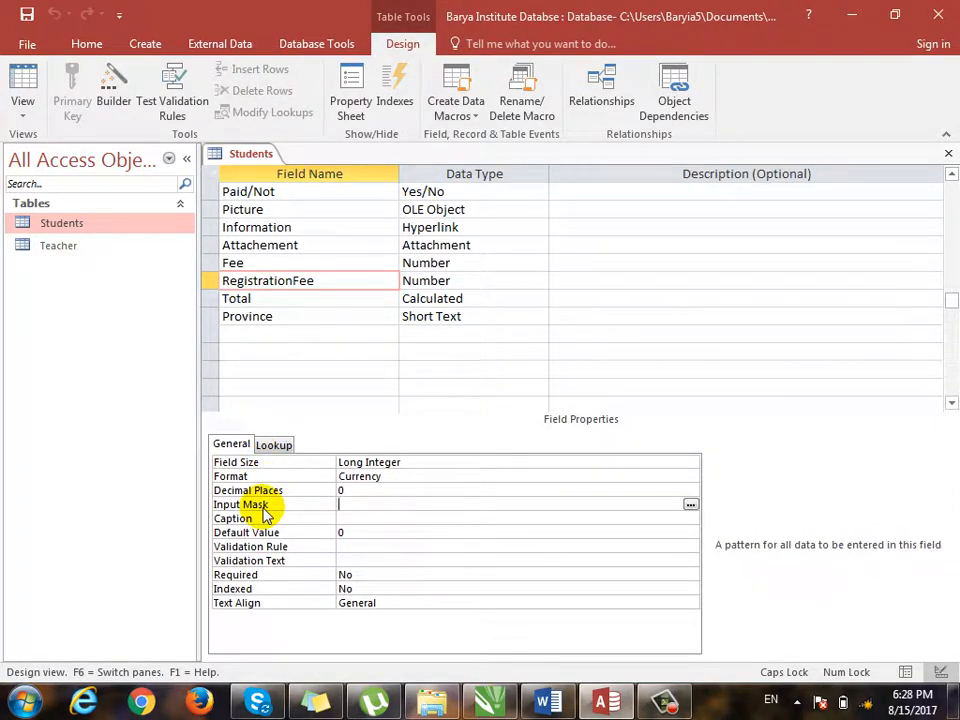
left_click(252, 519)
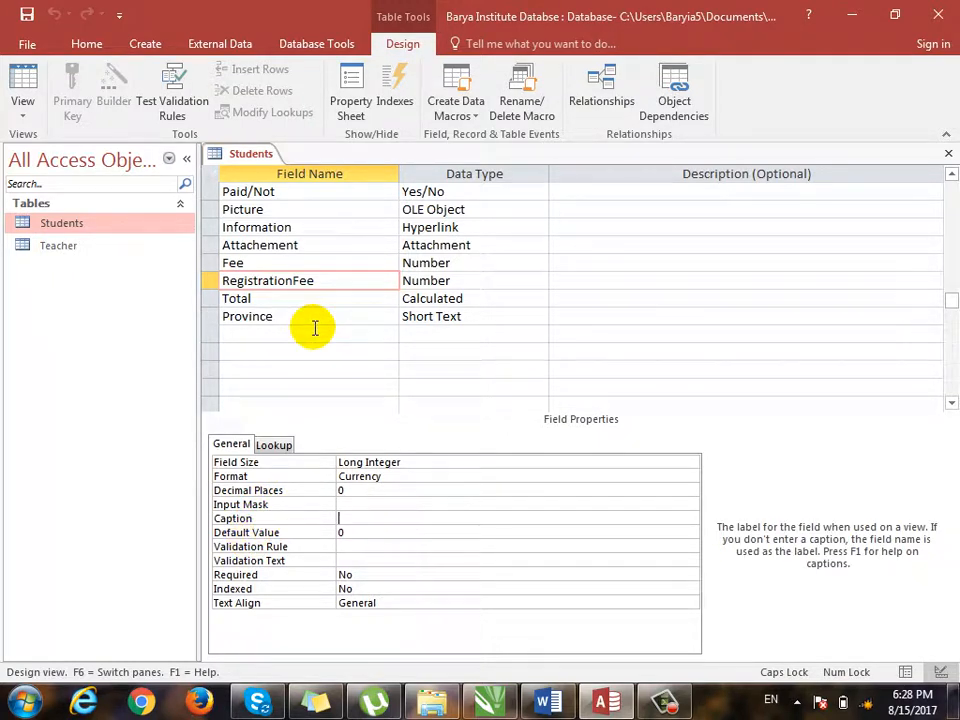
Step: Set the RegistrationFee field's caption to Reg Fee and save the table to view the datasheet
left_click(333, 283)
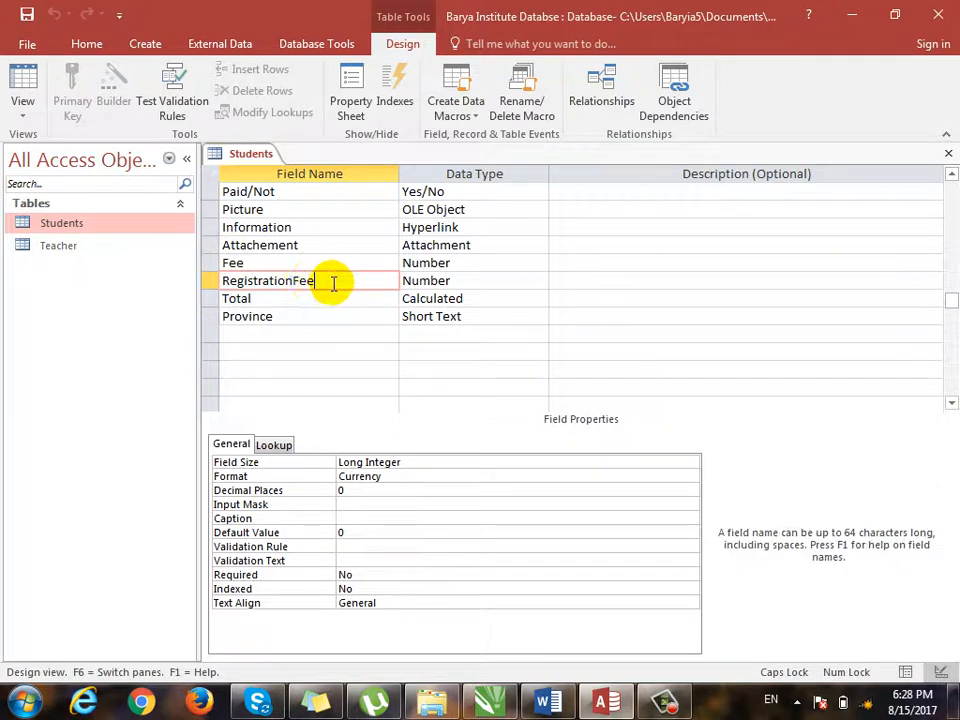
left_click_drag(333, 284, 201, 284)
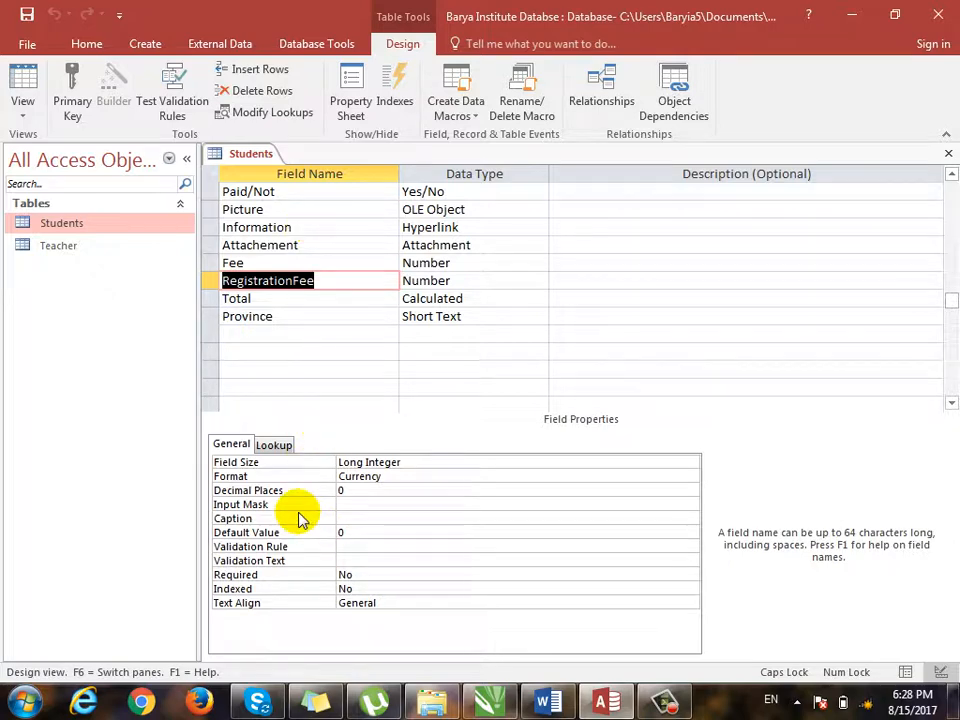
left_click(343, 518)
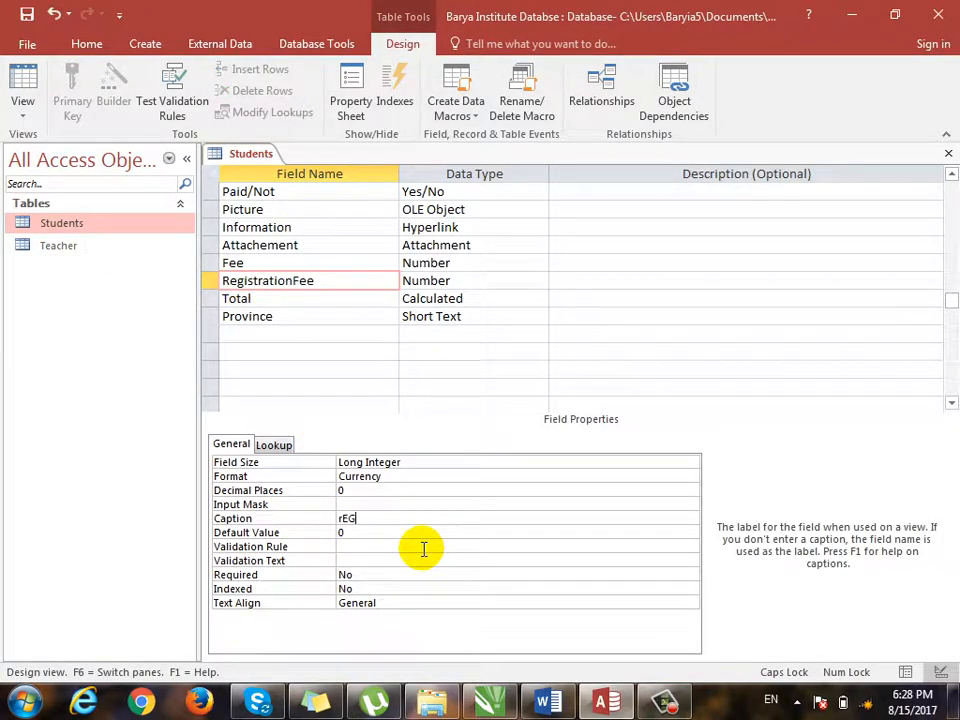
key("Caps_Lock")
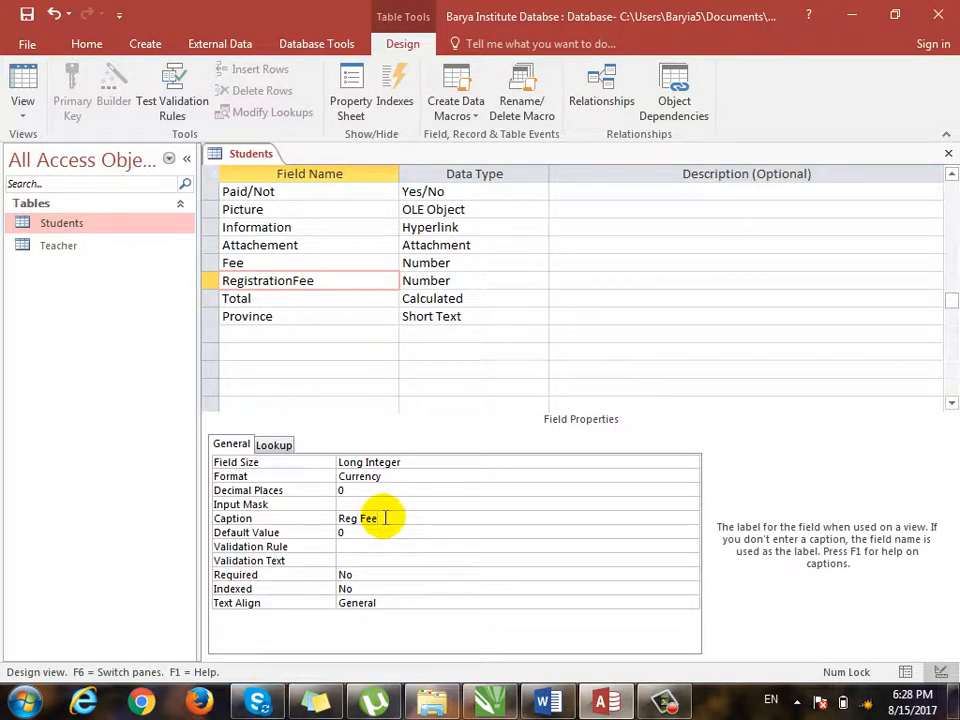
key("ctrl+period")
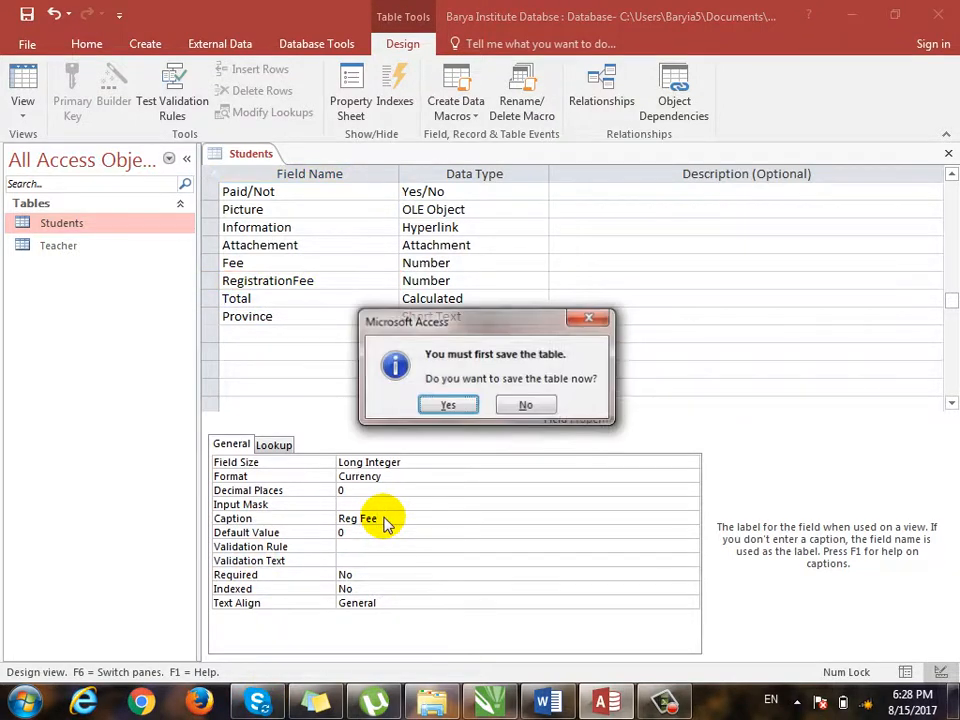
left_click(446, 405)
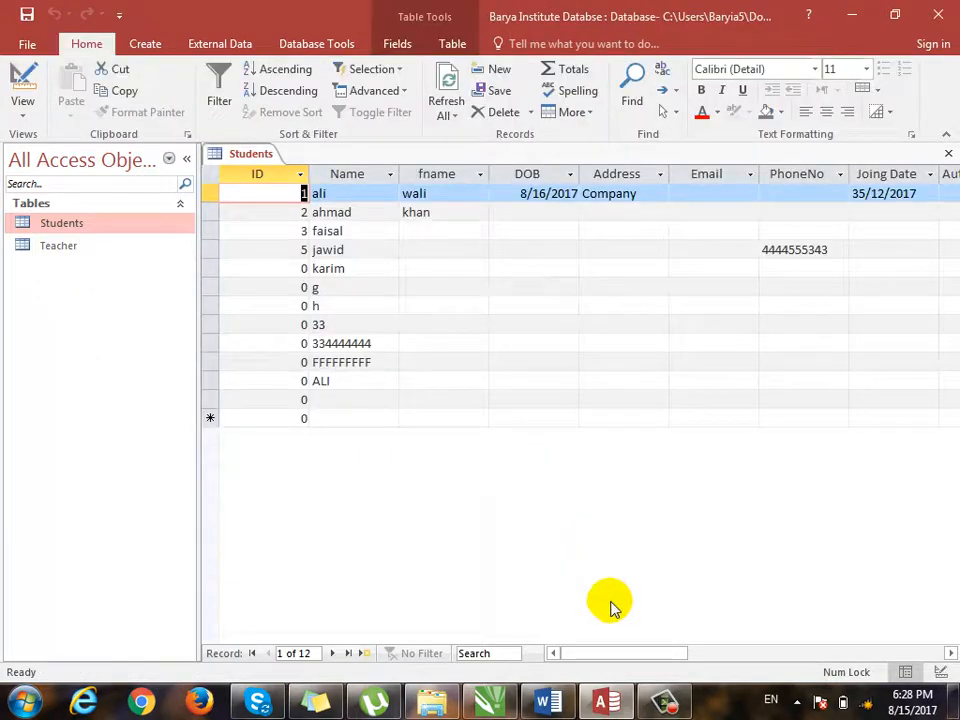
Step: Examine the RegistrationFee column heading in the datasheet, compare it with the Caption property, and return to the table design
left_click_drag(630, 655, 767, 634)
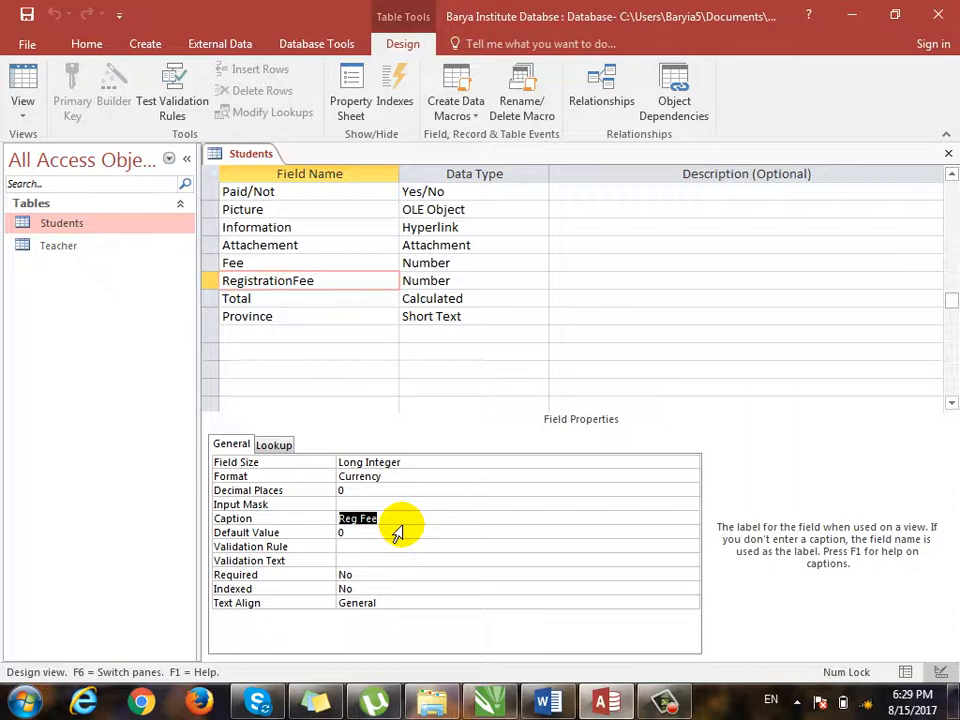
key("ctrl+comma")
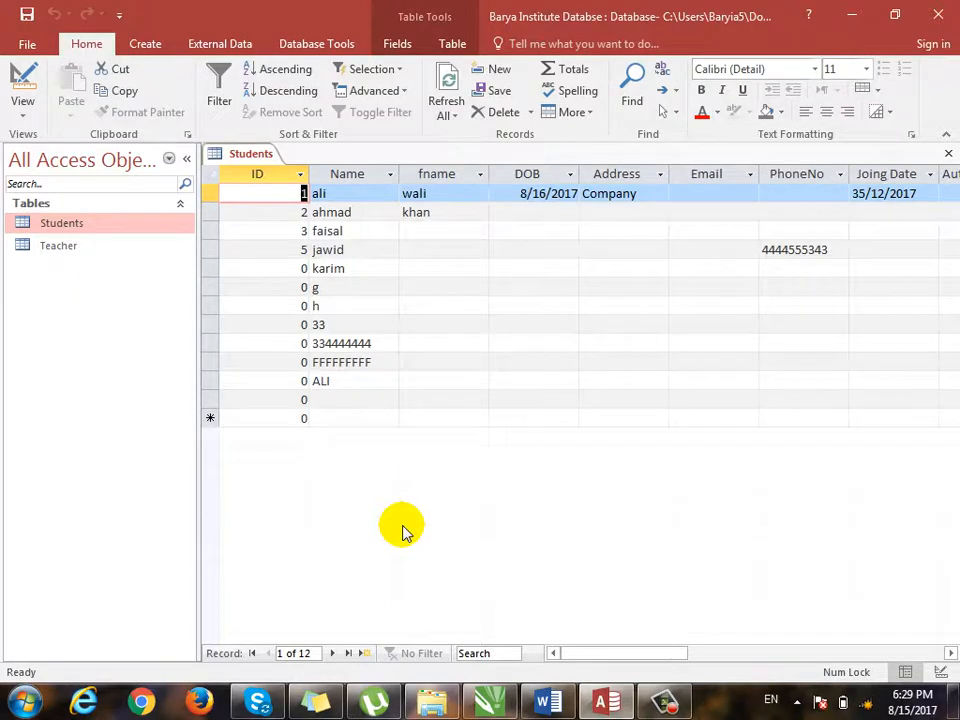
key("ctrl+comma")
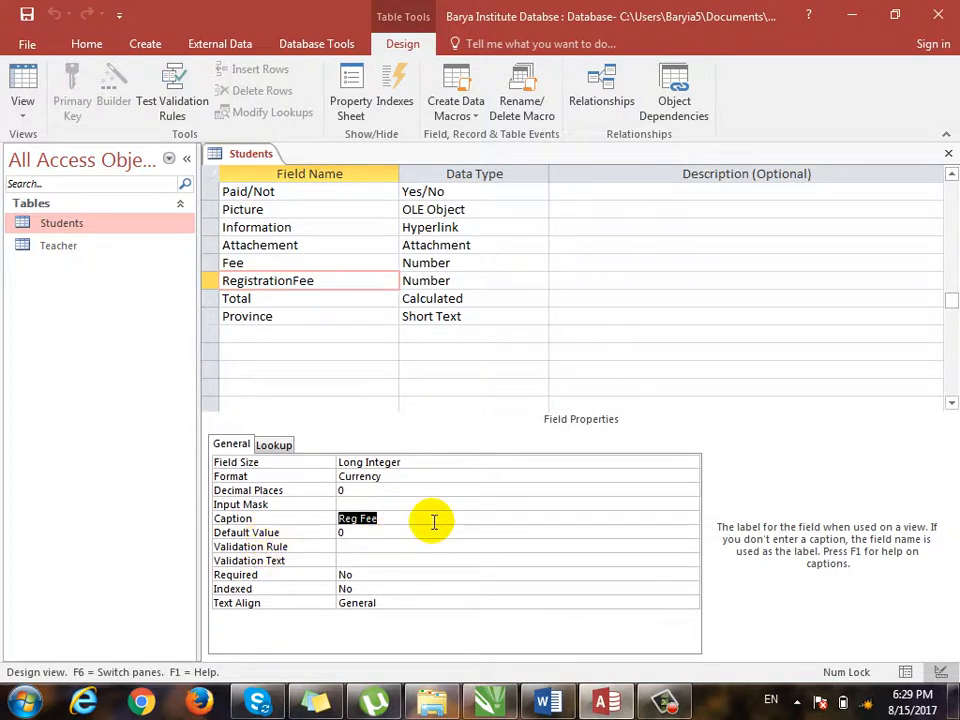
Step: Clear the RegistrationFee field's caption and set its default value to 100
key("Delete")
left_click(398, 535)
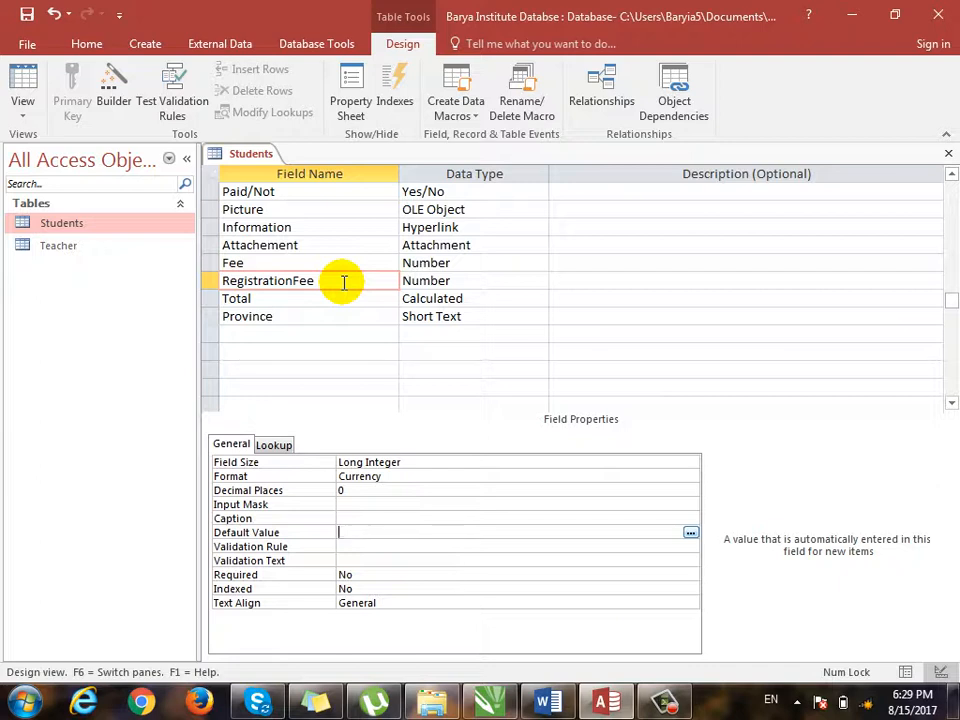
type("100")
left_click(275, 535)
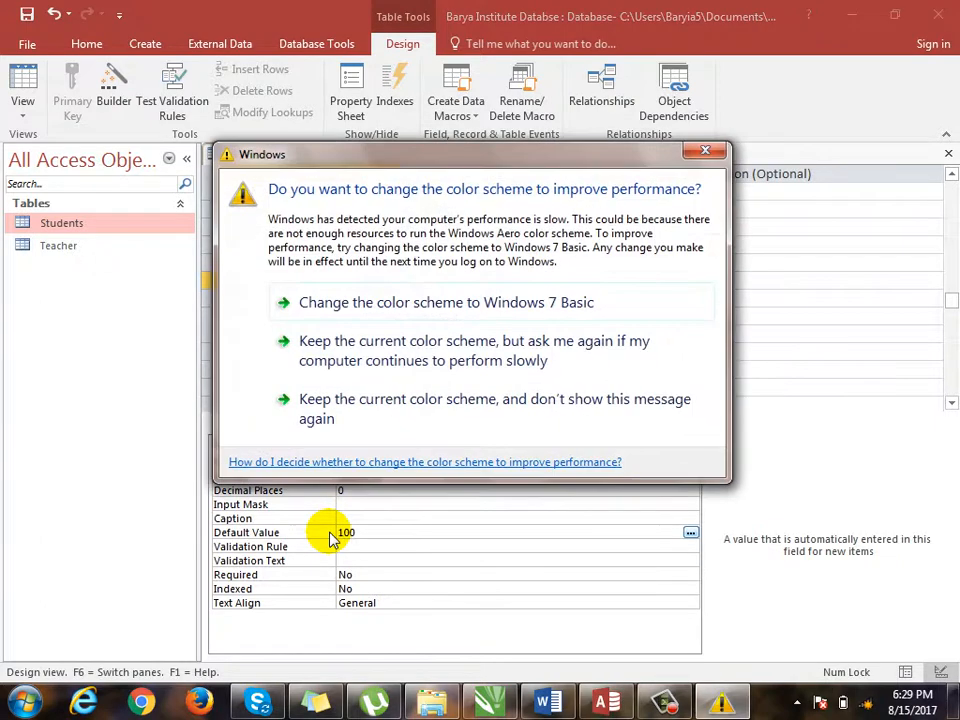
Step: Dismiss the Windows color scheme prompt, save the table, and check the RegistrationFee value in the datasheet's new record
left_click(437, 9)
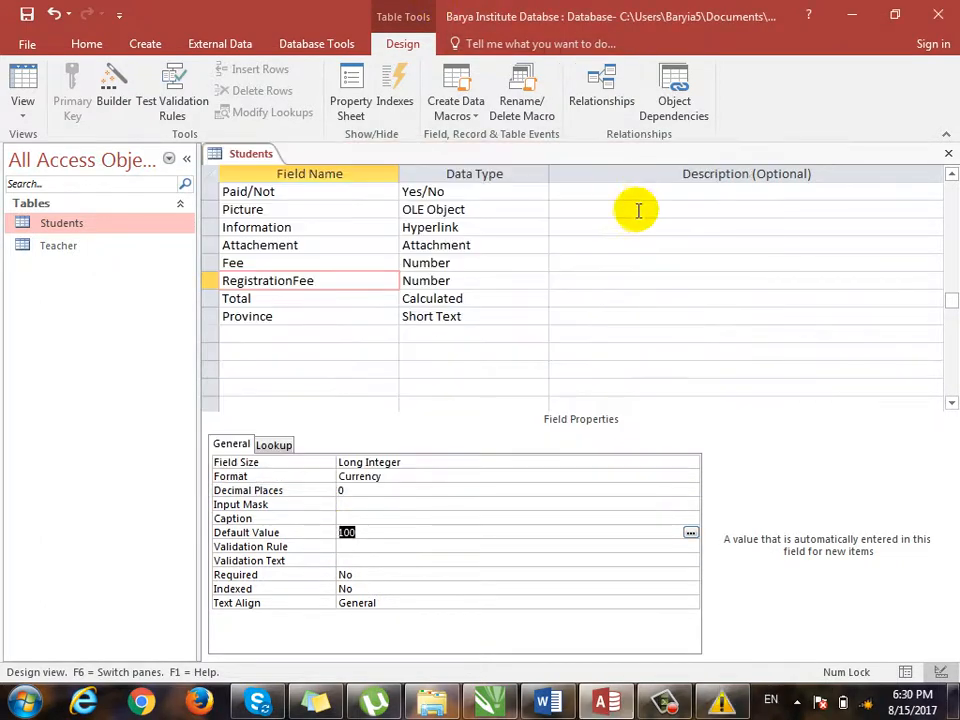
left_click(398, 290)
left_click(450, 405)
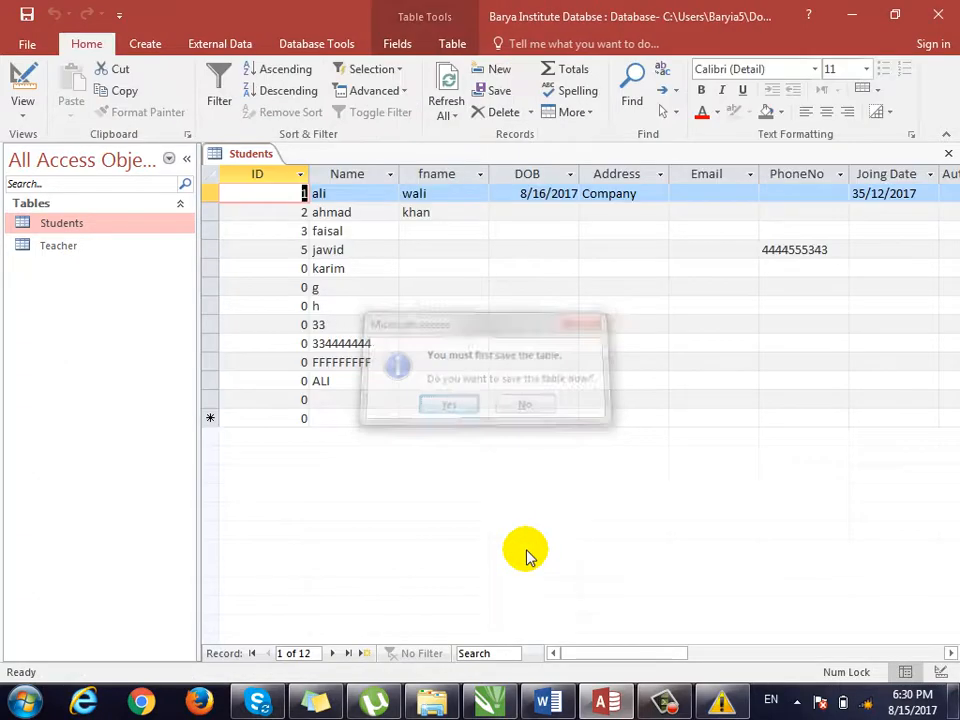
left_click_drag(570, 645, 795, 655)
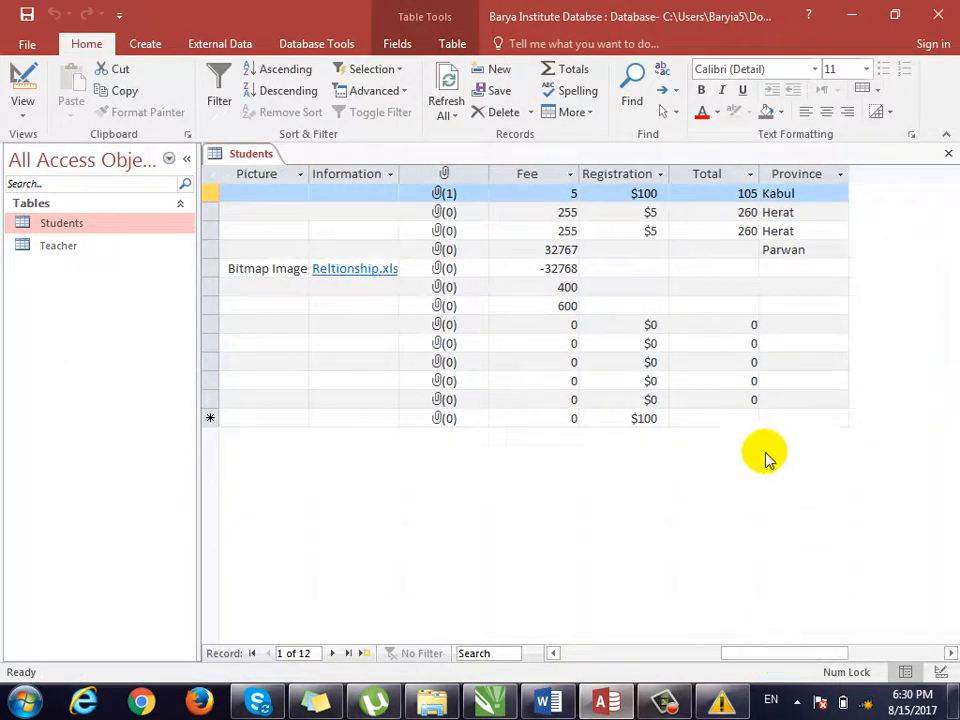
left_click(616, 418)
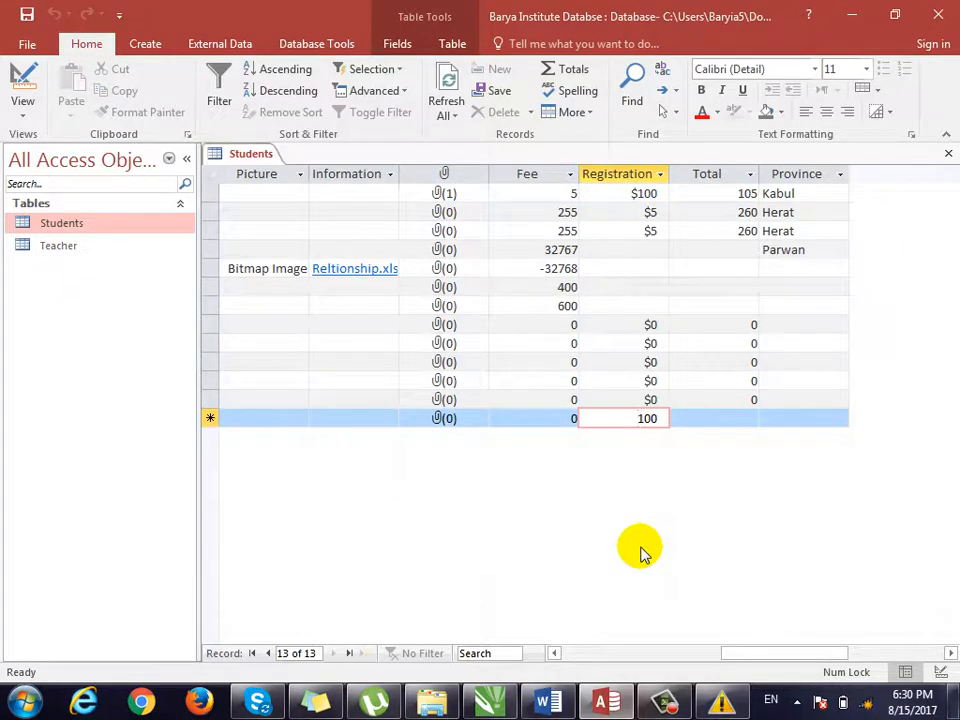
Step: Move through the new record's fields in the Students datasheet and compare its RegistrationFee default with the values in existing records
key("shift+Tab")
key("shift+Tab")
key("shift+Tab")
key("shift+Tab")
key("shift+Tab")
key("shift+Tab")
key("shift+Tab")
key("shift+Tab")
key("shift+Tab")
key("shift+Tab")
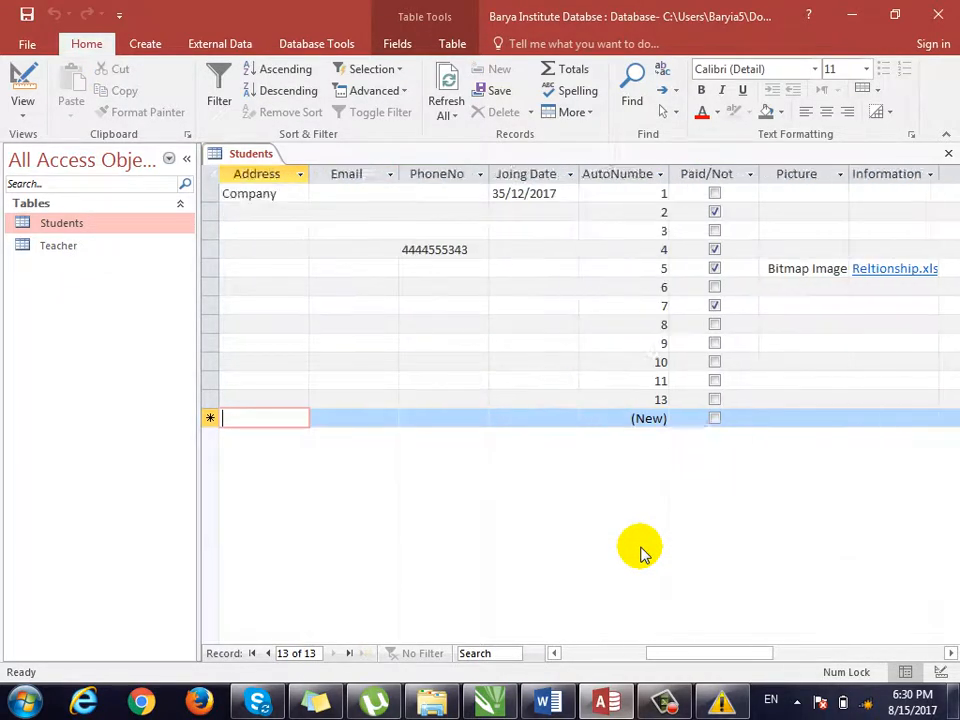
key("shift+Tab")
key("shift+Tab")
key("shift+Tab")
key("shift+Tab")
key("Left")
key("Left")
key("Left")
key("Left")
key("Left")
key("Left")
key("Left")
key("Left")
key("Left")
key("Left")
key("Left")
key("Left")
key("Left")
key("Left")
key("Left")
key("Left")
key("Left")
key("Left")
key("Left")
key("Left")
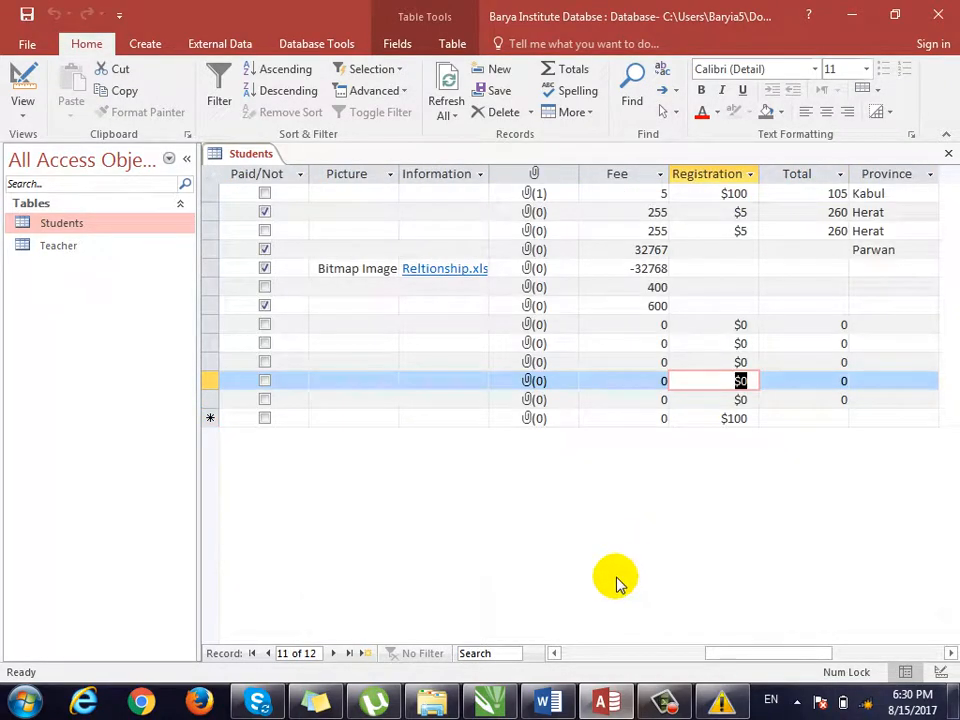
Step: Try to enter a student name in the Name field of the last saved record, and discard the entry
left_click_drag(739, 655, 575, 648)
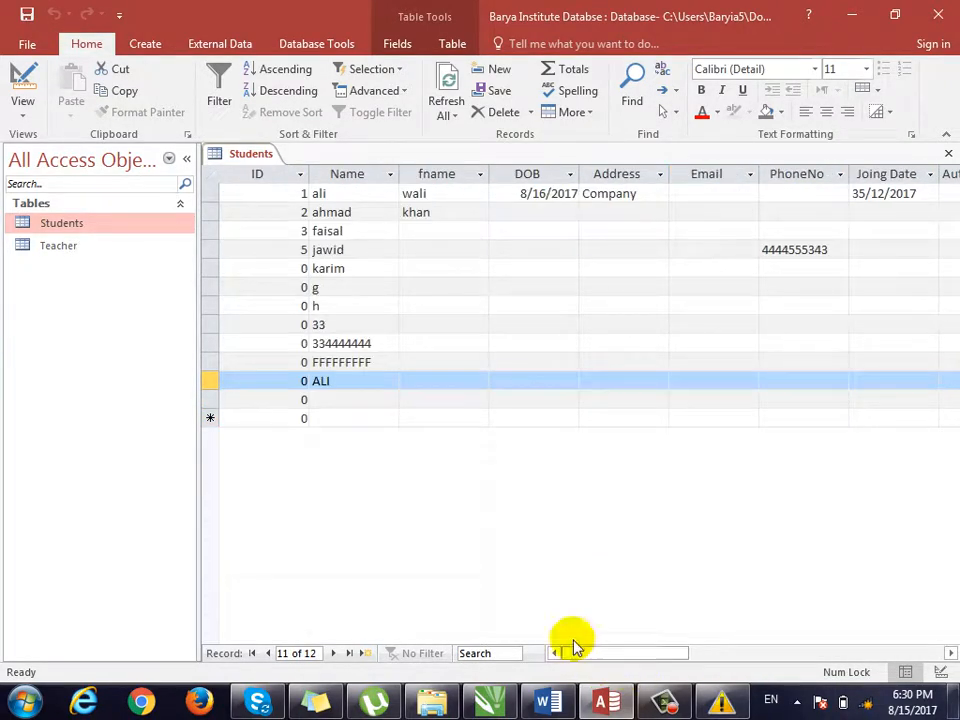
left_click(339, 399)
type("ahmad")
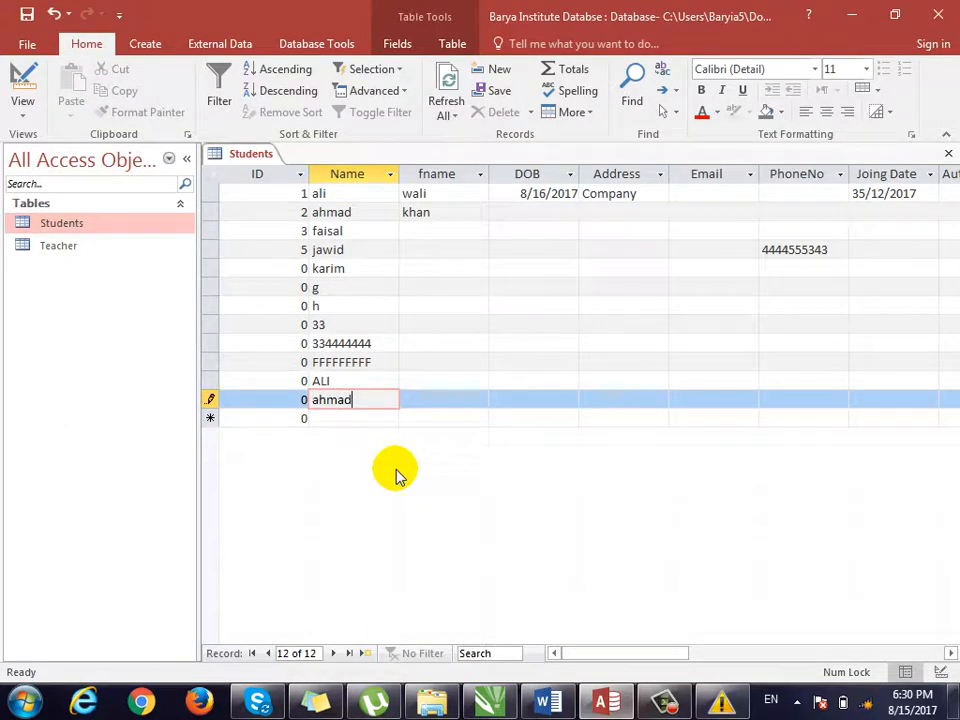
key("Return")
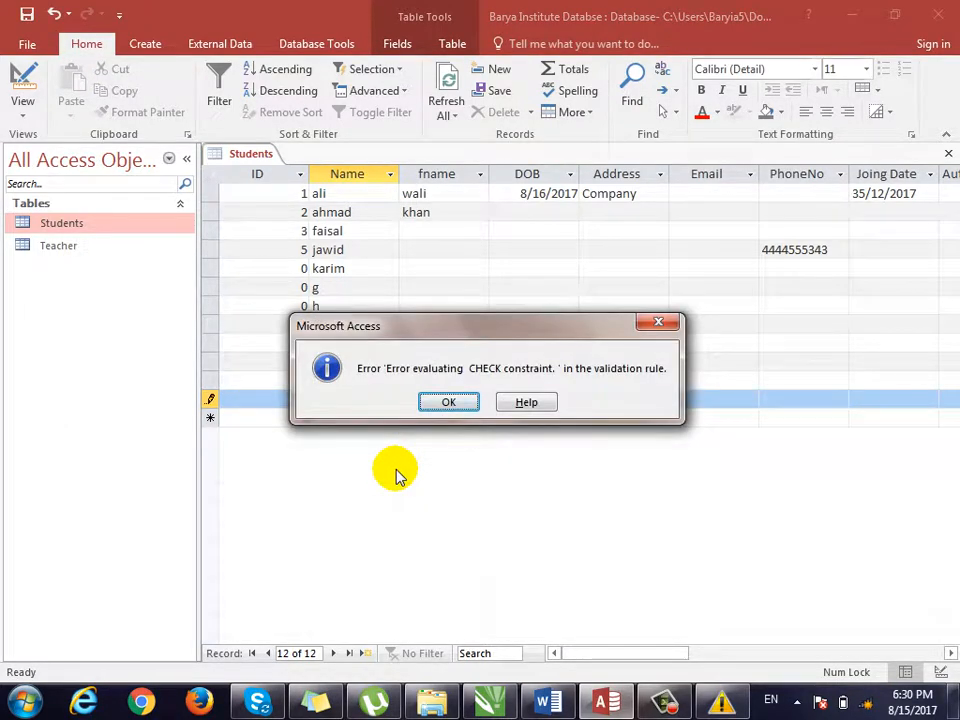
key("Return")
key("Return")
key("Return")
key("Escape")
Step: Go across the last saved record's fields and check its RegistrationFee value against the new record's default
key("Tab")
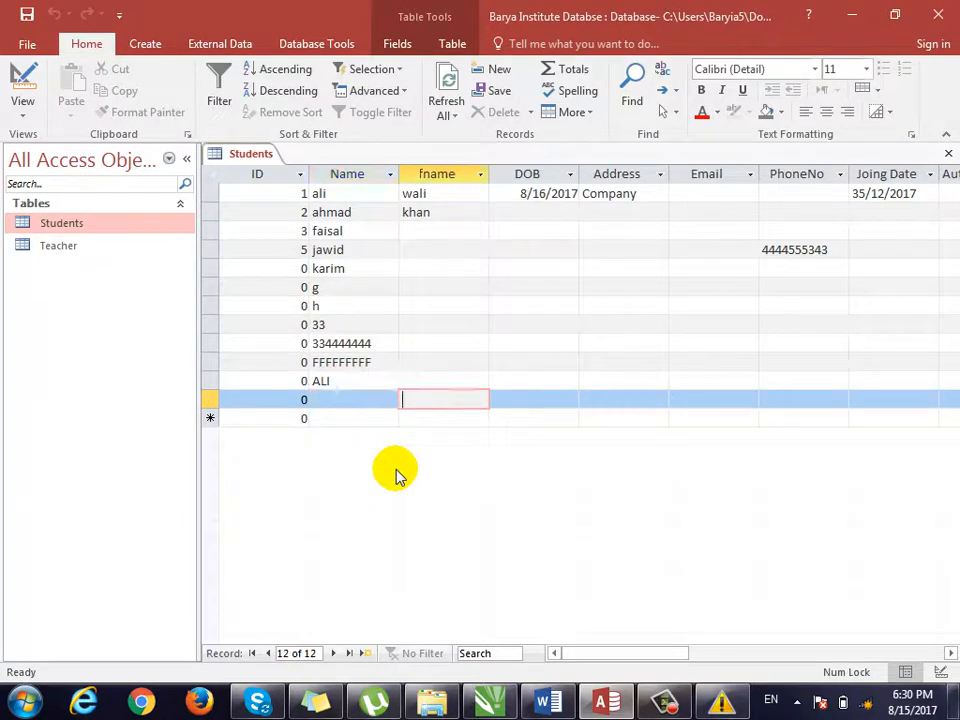
key("Tab")
key("Tab")
key("Tab")
key("Tab")
key("Tab")
key("Tab")
key("Tab")
key("Tab")
key("Tab")
key("Tab")
key("Tab")
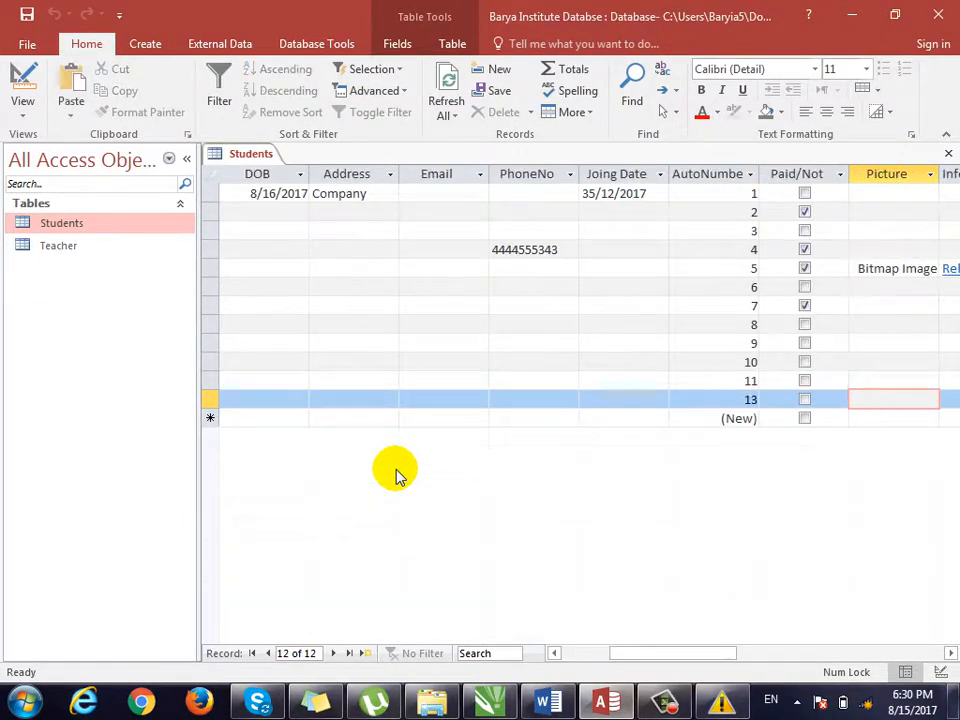
key("Tab")
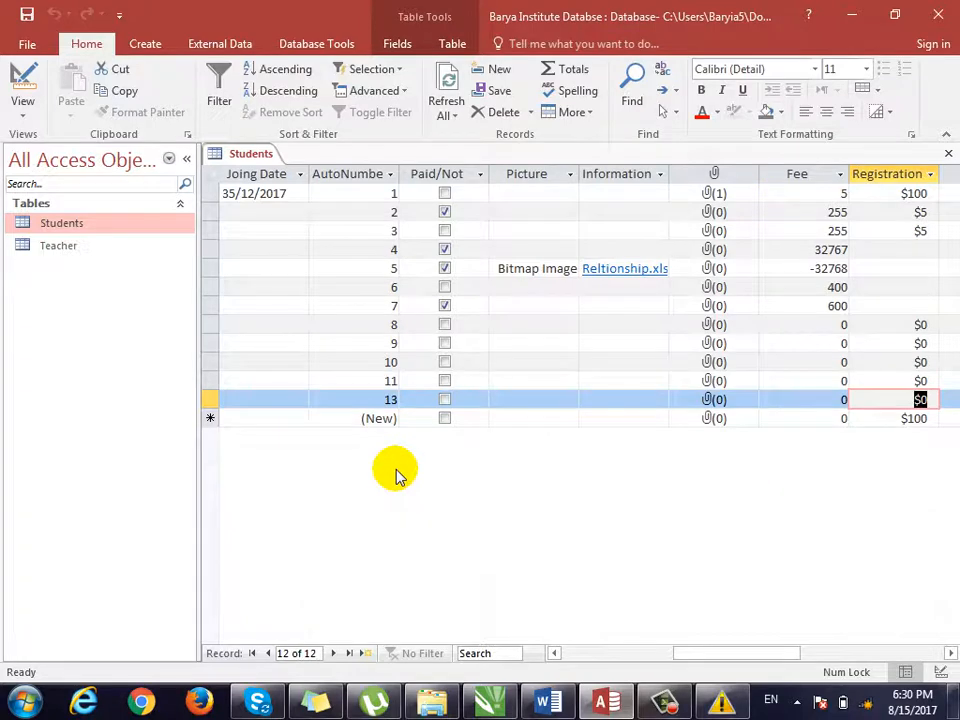
key("Tab")
Step: Try to enter a student name in the Name field of the new record, and discard the entry
key("shift+Tab")
key("shift+Tab")
key("shift+Tab")
key("shift+Tab")
key("shift+Tab")
key("shift+Tab")
key("shift+Tab")
key("shift+Tab")
key("shift+Tab")
key("shift+Tab")
key("shift+Tab")
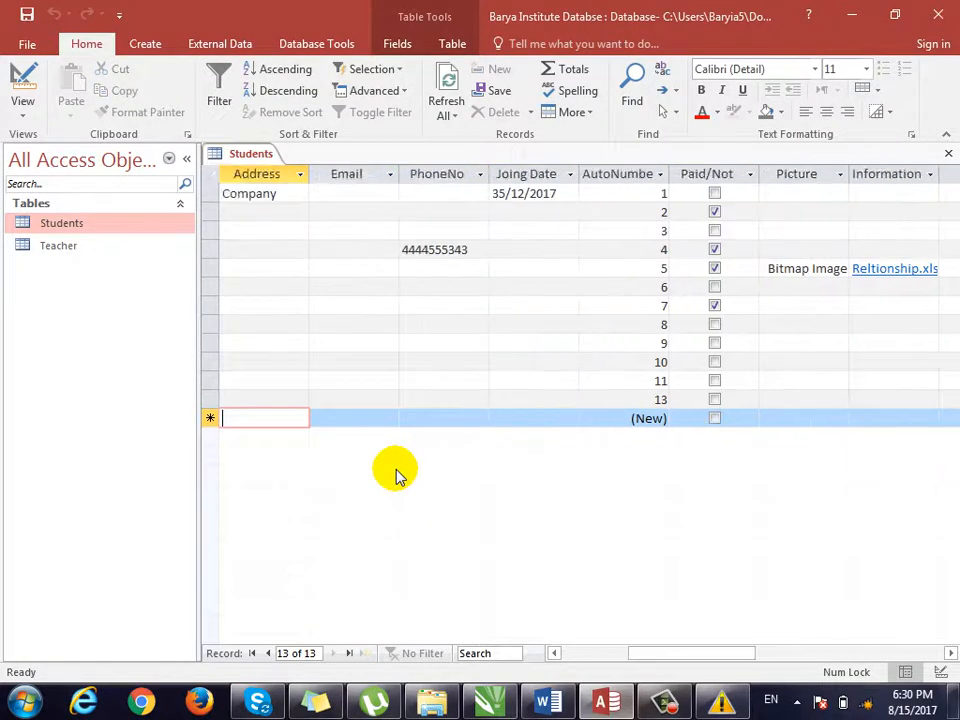
key("shift+Tab")
key("shift+Tab")
key("Tab")
key("Tab")
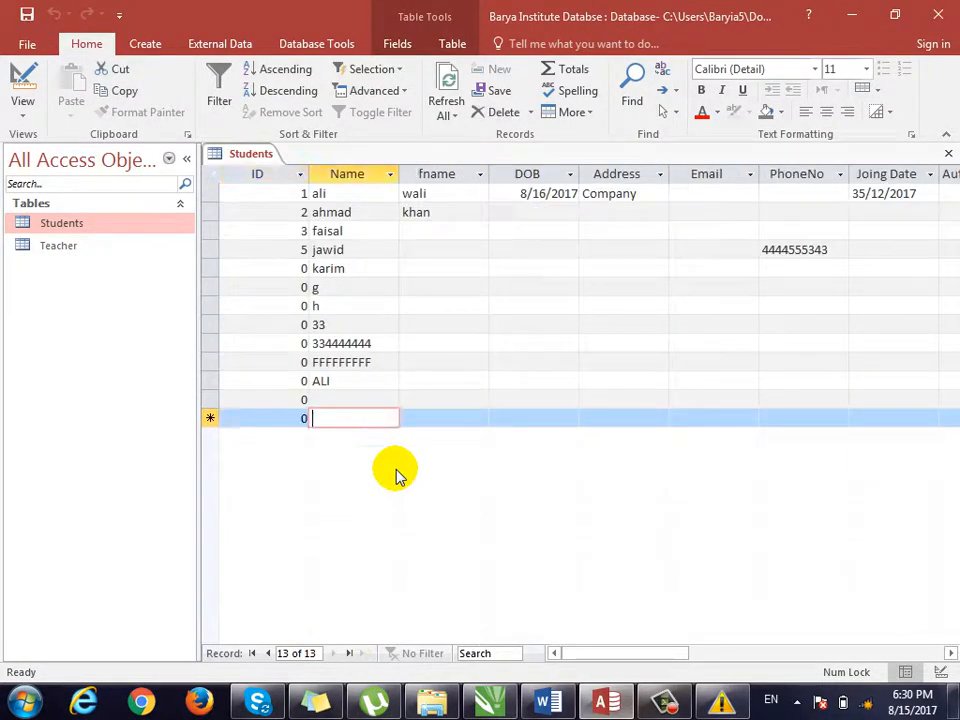
type("wali")
key("Tab")
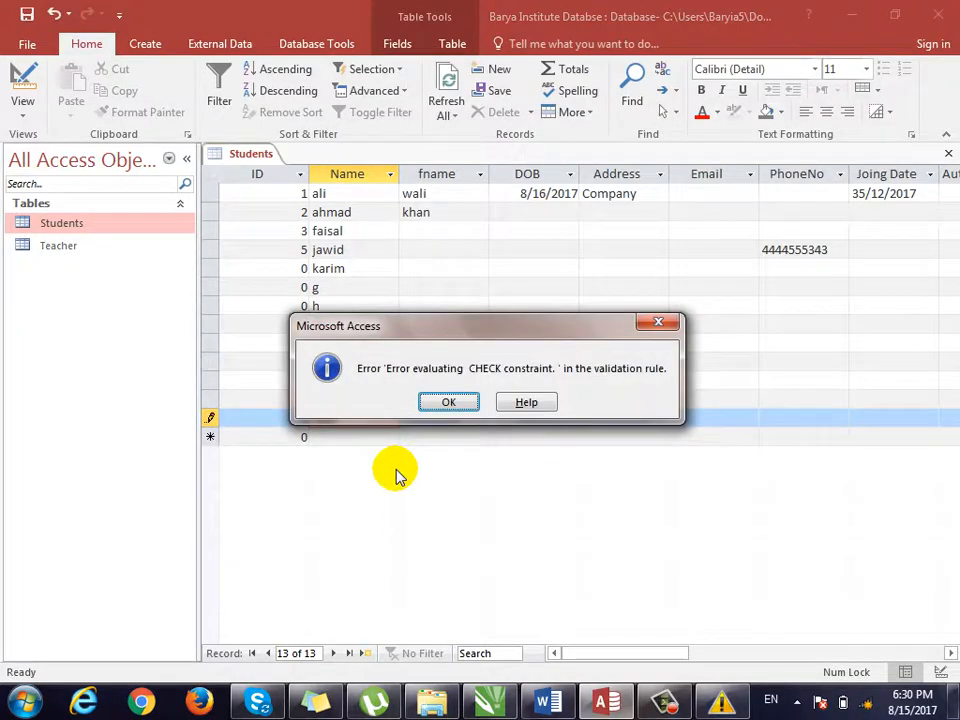
key("Return")
key("Return")
key("Return")
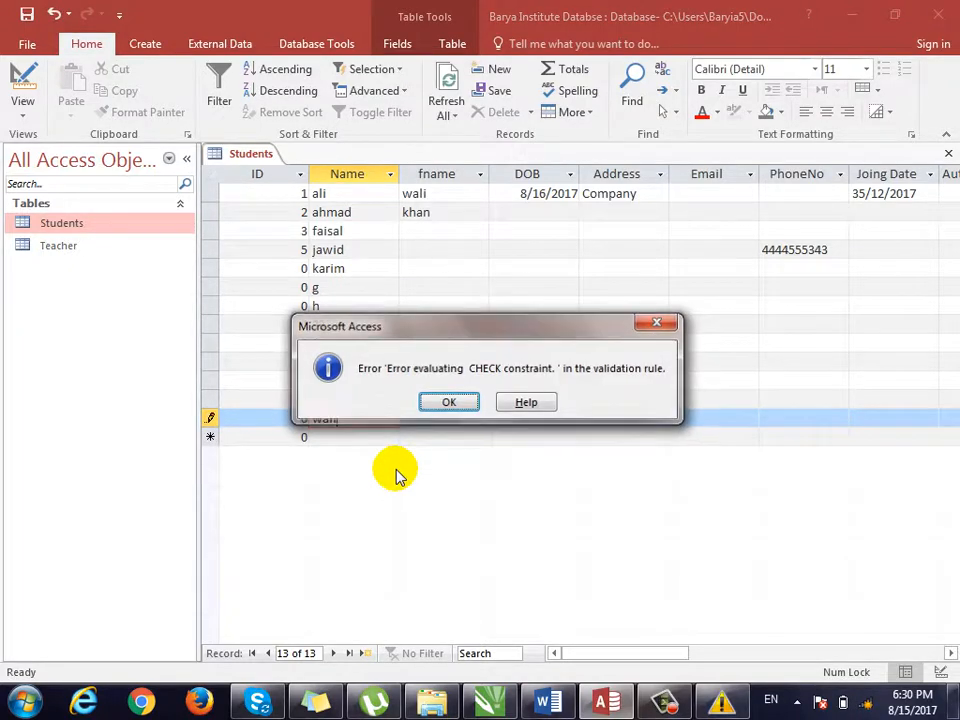
key("BackSpace")
key("BackSpace")
key("BackSpace")
key("BackSpace")
key("Escape")
Step: Remove the Name field's validation rule in the table design, save the table and return to the datasheet
key("ctrl+comma")
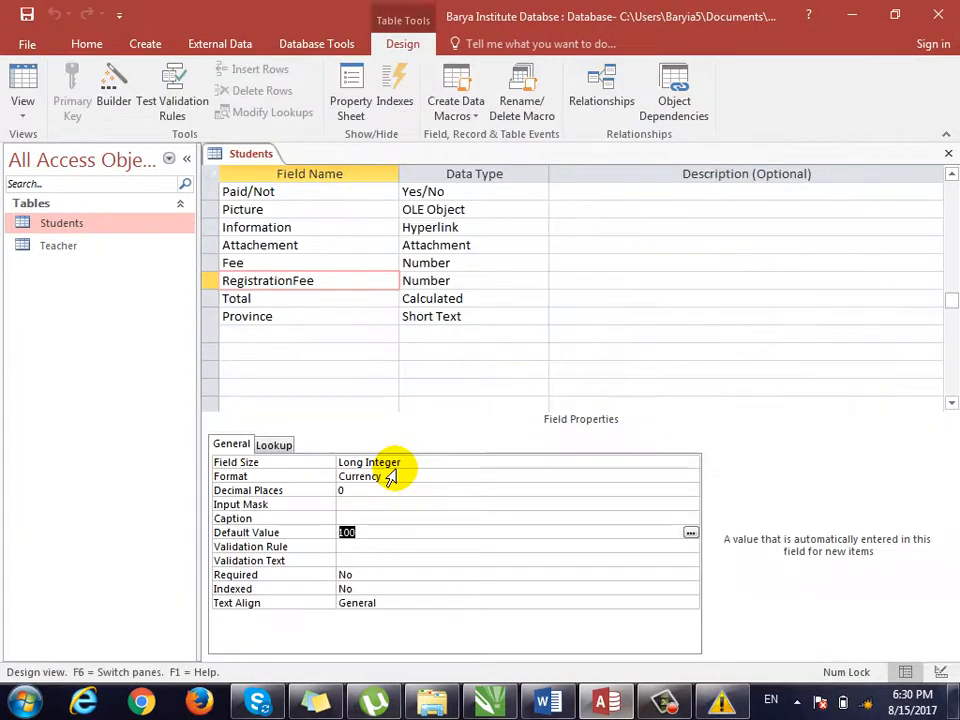
left_click(364, 195)
scroll(364, 289, "up", 3)
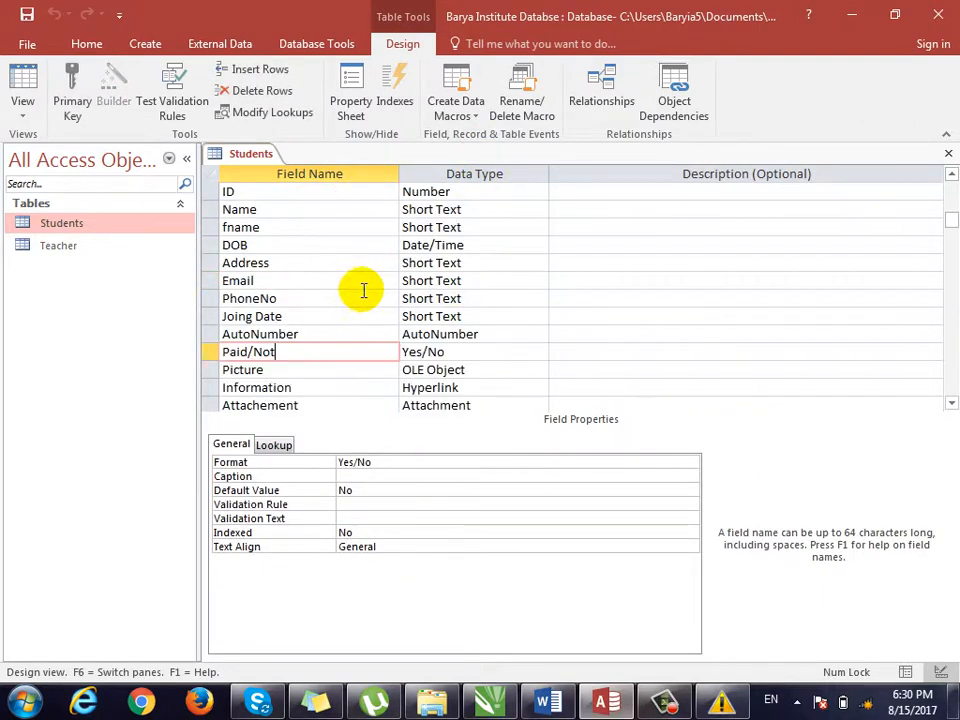
left_click(315, 207)
left_click(274, 534)
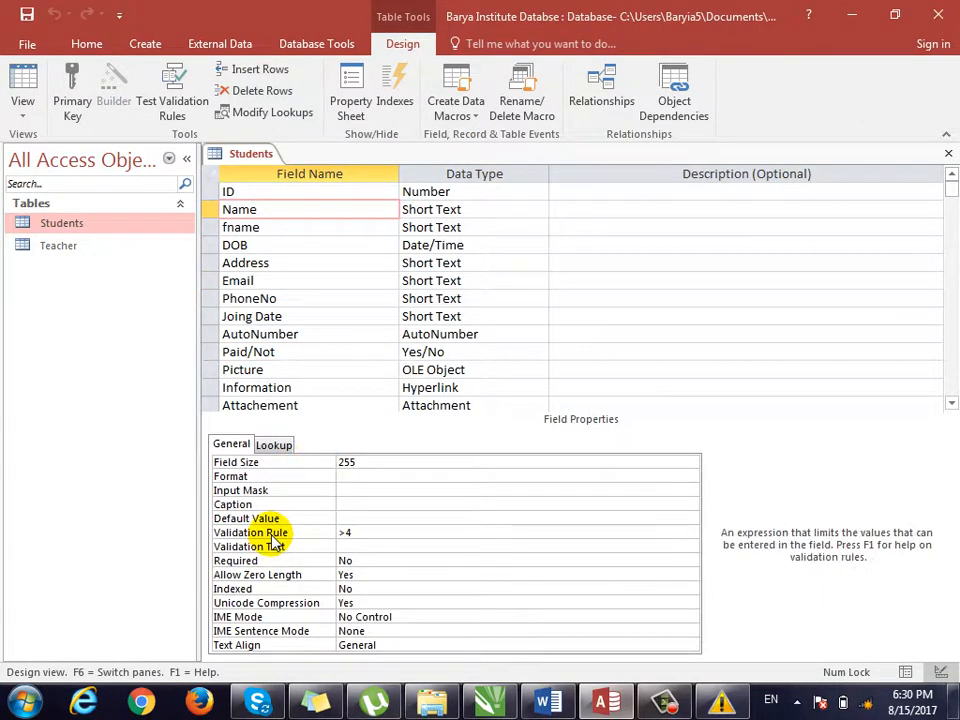
key("Delete")
key("ctrl+period")
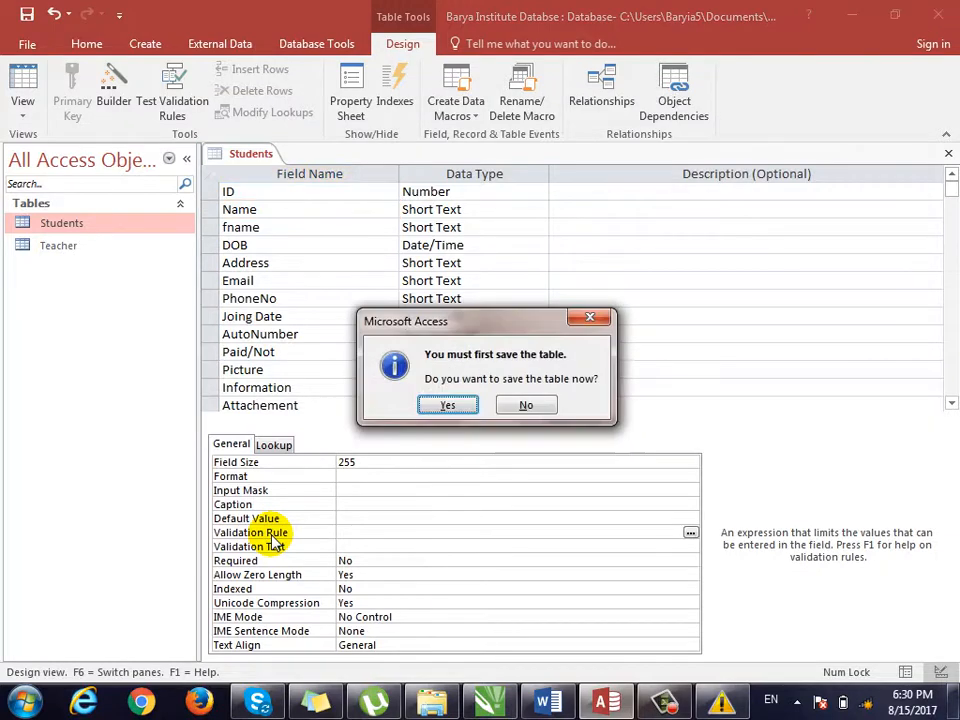
key("Return")
Step: Add three new records to the Students table by filling in a student name in each Name field
left_click(336, 419)
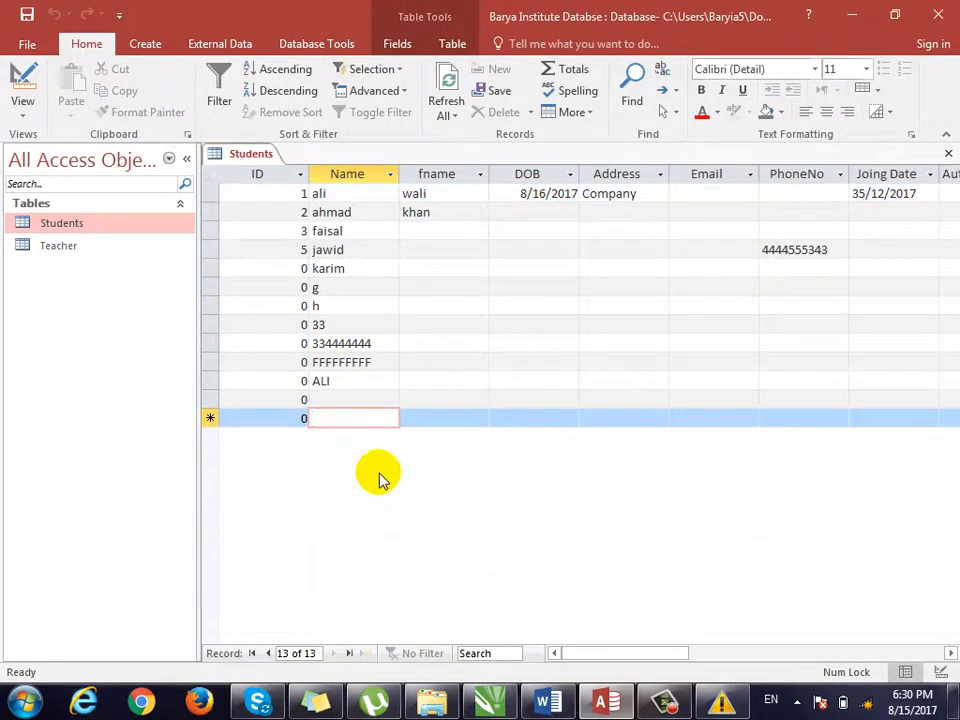
type("khan")
key("Down")
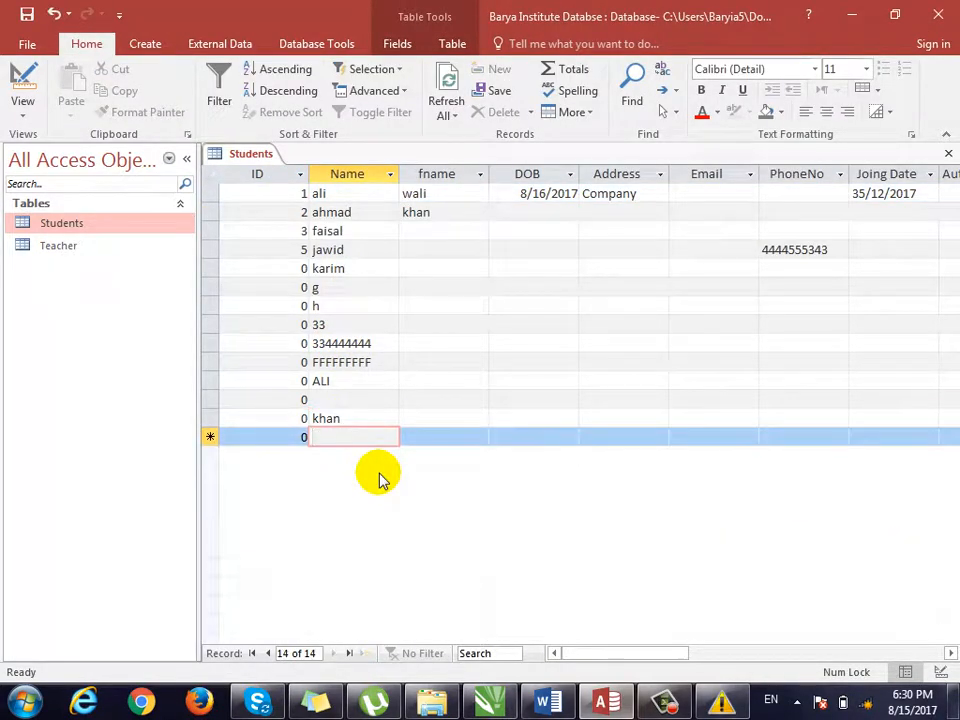
type("faisal")
key("Down")
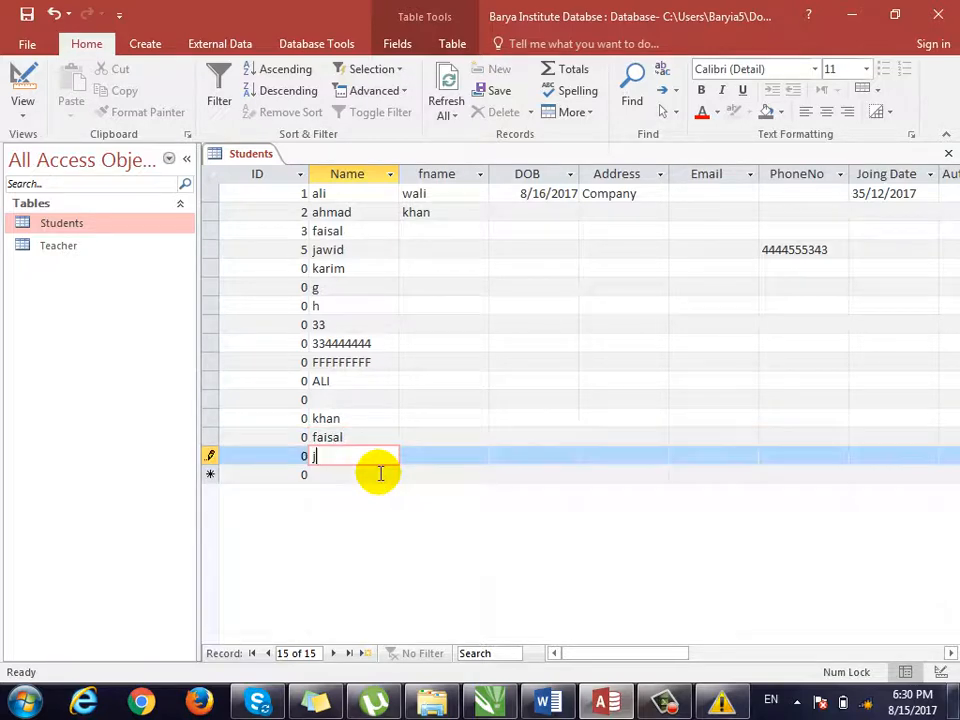
type("jawd")
Step: Check the RegistrationFee values that the default value supplies in the three newly added records
key("Tab")
key("Tab")
key("Tab")
key("Tab")
key("Tab")
key("Tab")
key("Tab")
key("Tab")
key("Tab")
key("Tab")
key("Tab")
key("Tab")
key("Tab")
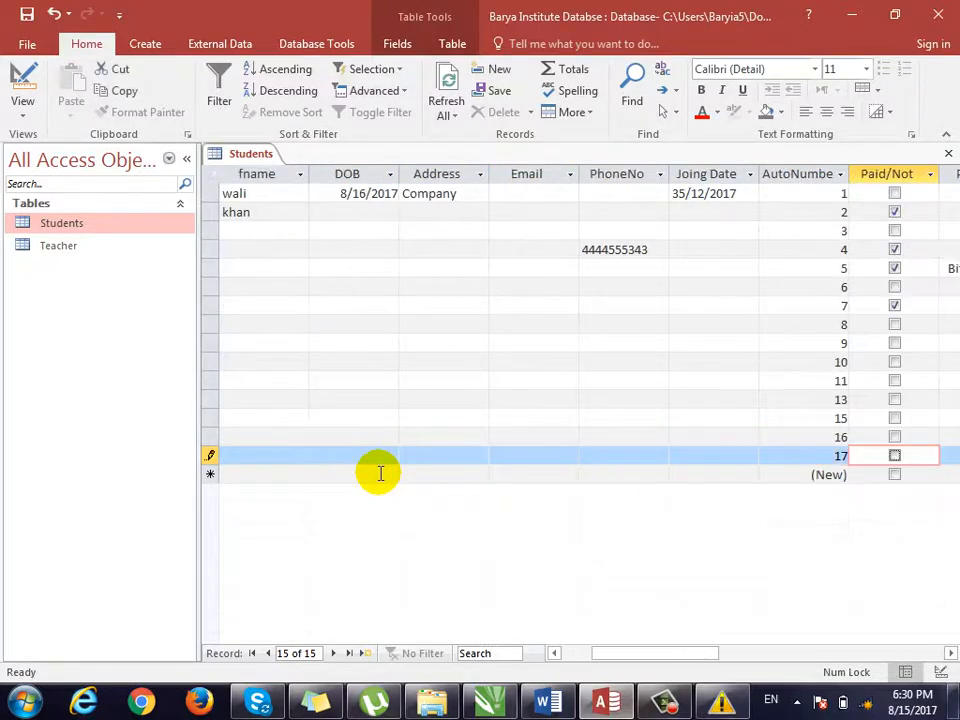
key("shift+Tab")
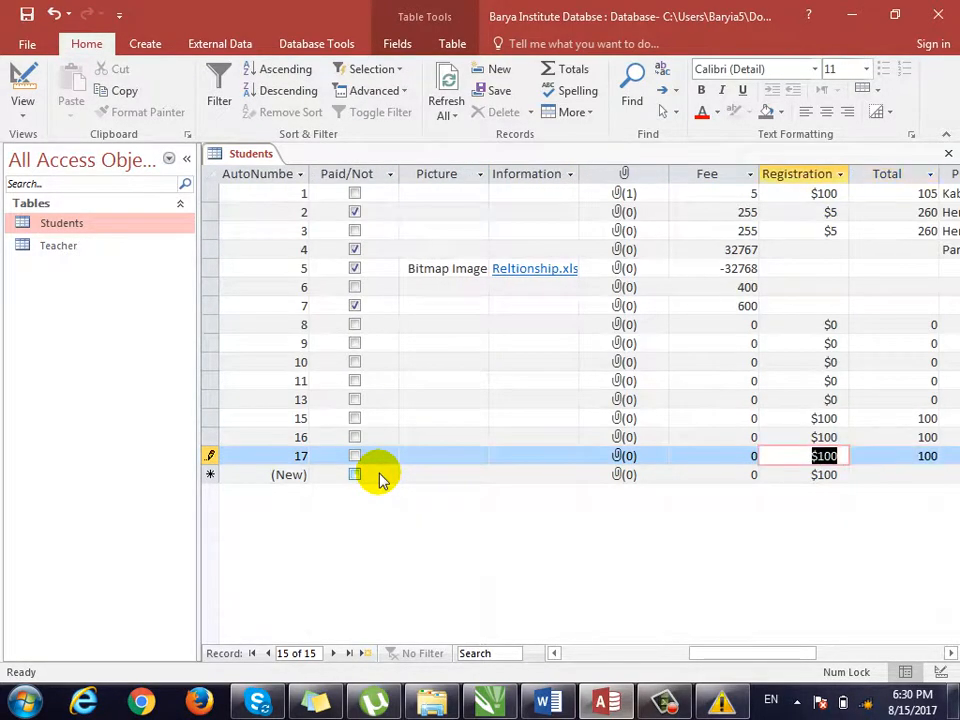
key("Up")
key("Down")
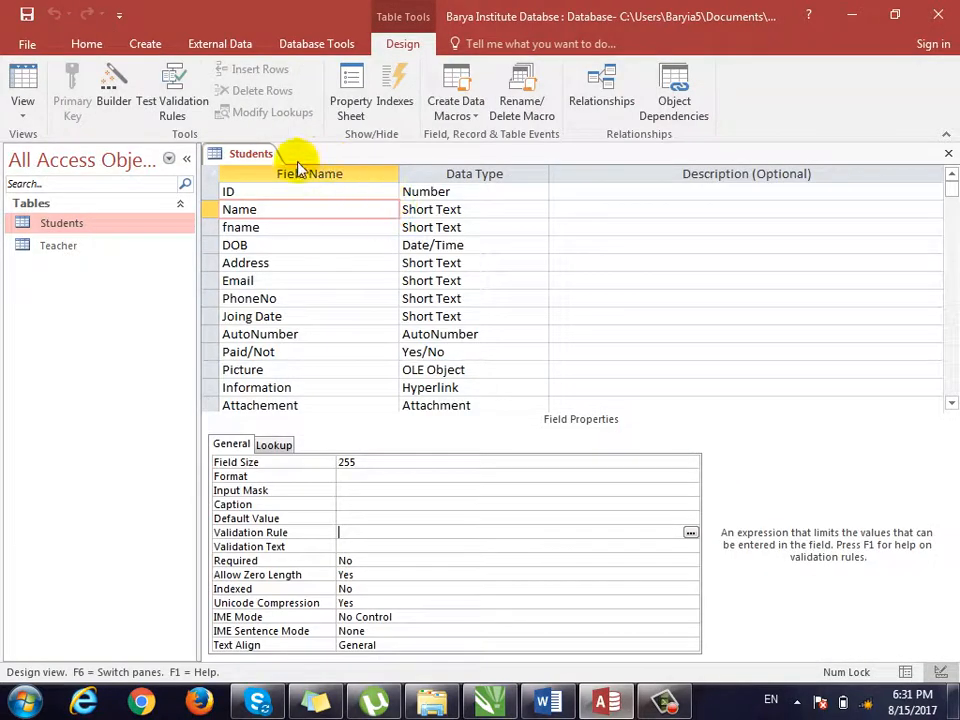
Step: Set the RegistrationFee field's validation rule to <600, save the table, test the existing data and keep the new rule
left_click(321, 351)
scroll(302, 360, "down", 4)
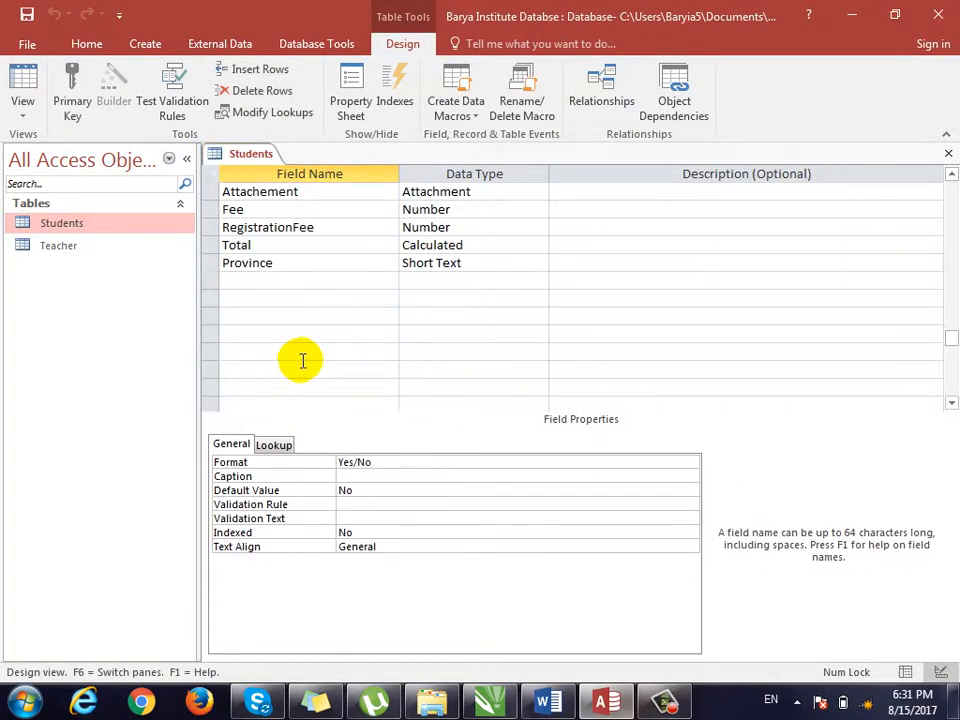
scroll(302, 380, "up", 3)
left_click(325, 387)
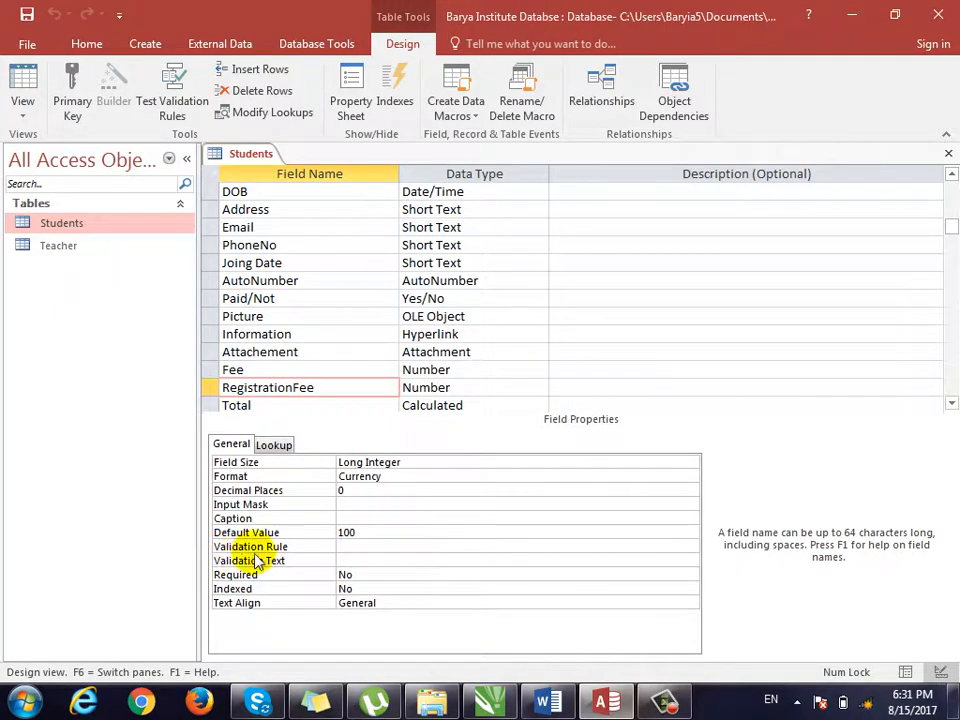
left_click(252, 547)
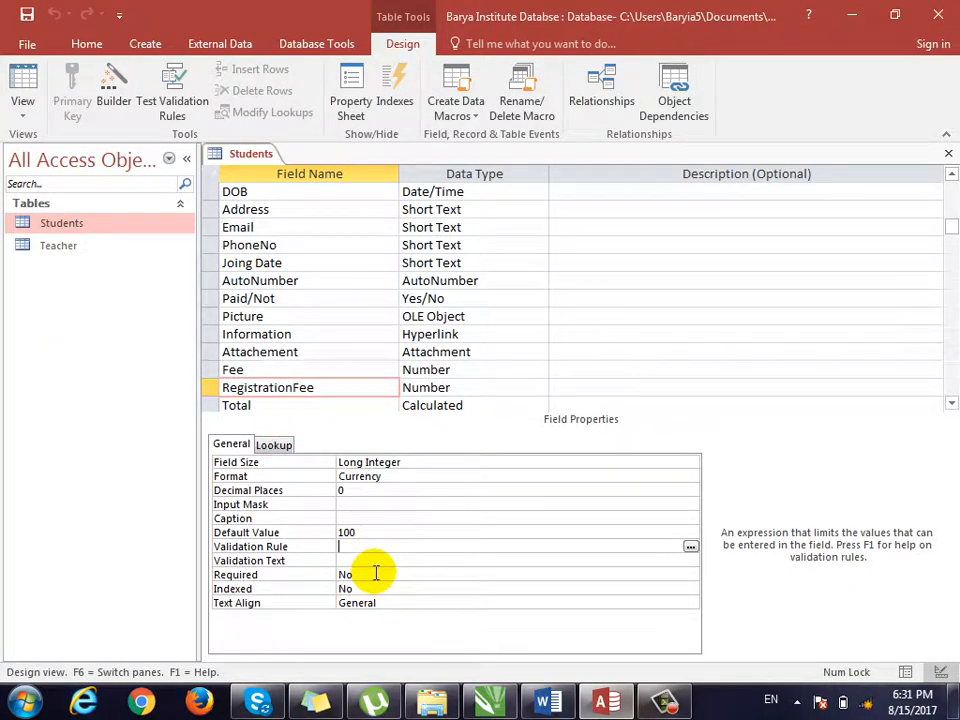
type("<600")
key("ctrl+period")
key("Return")
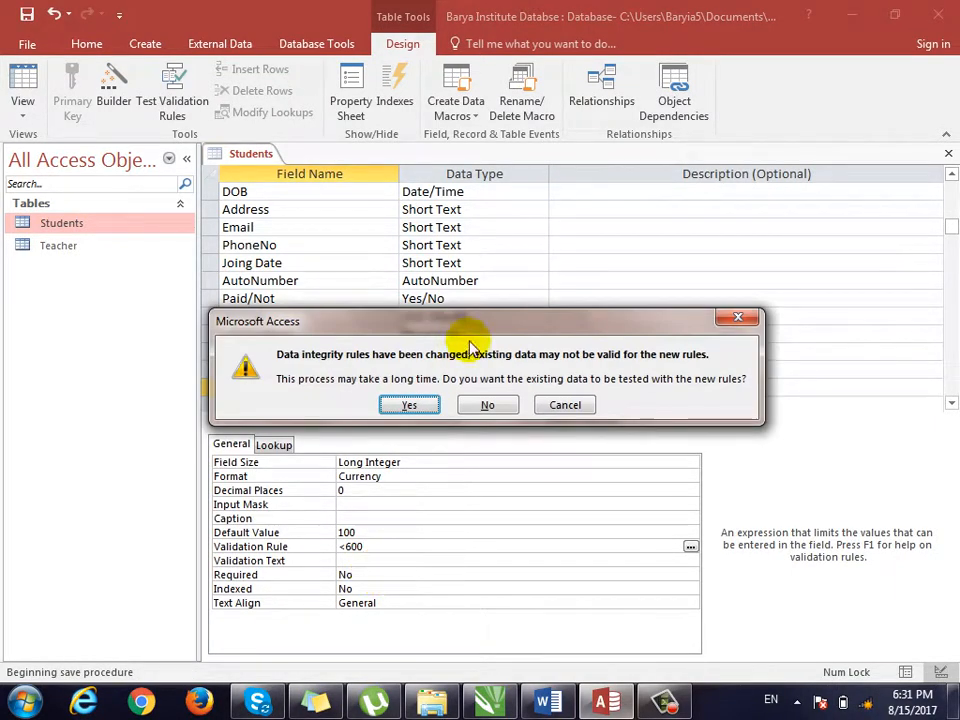
left_click(418, 404)
left_click(420, 424)
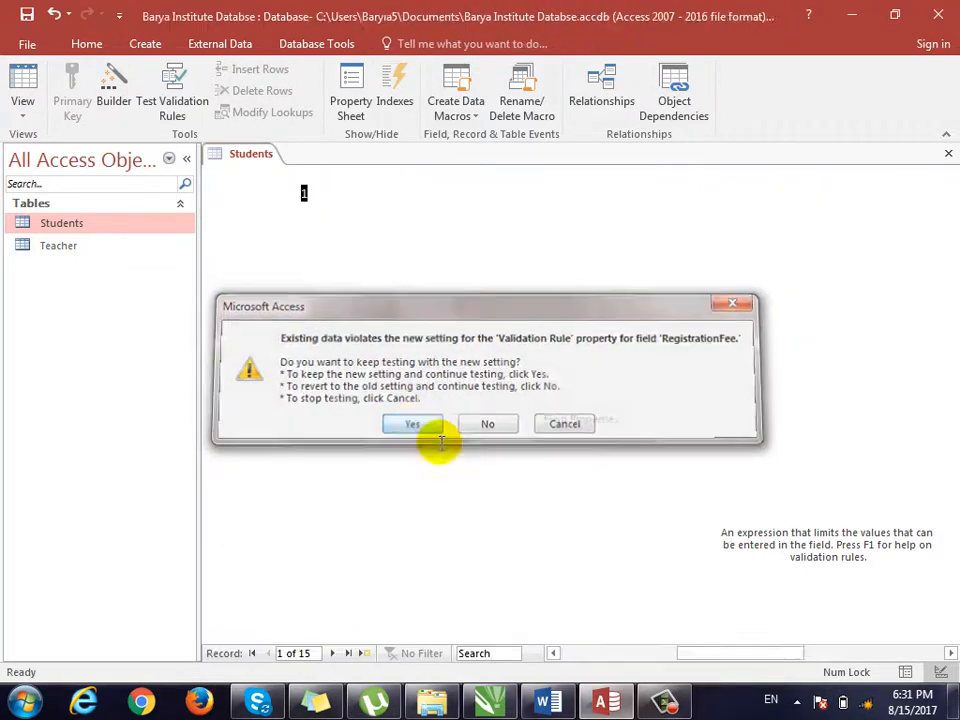
Step: Test the validation rule by trying to enter 600 as the RegistrationFee of the 12th record
left_click_drag(634, 643, 795, 640)
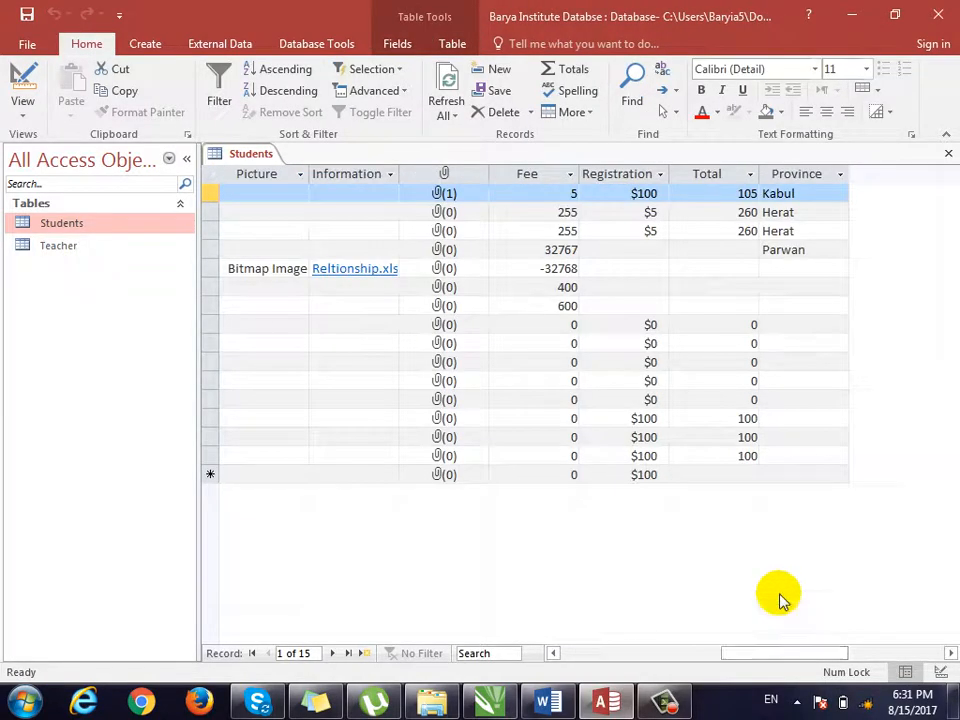
left_click(615, 399)
type("6")
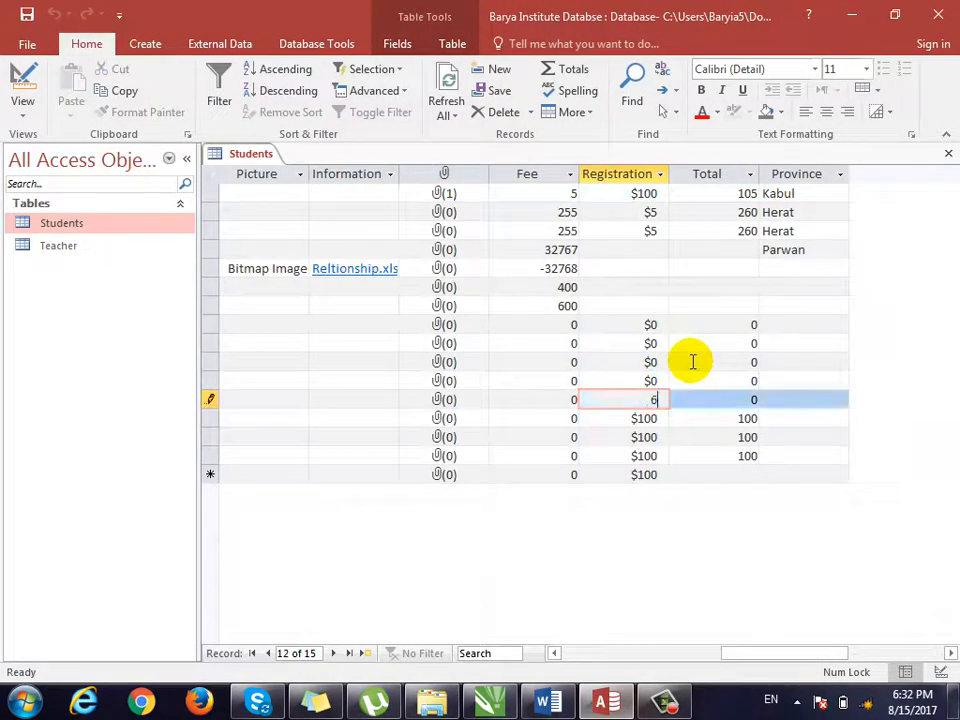
type("00")
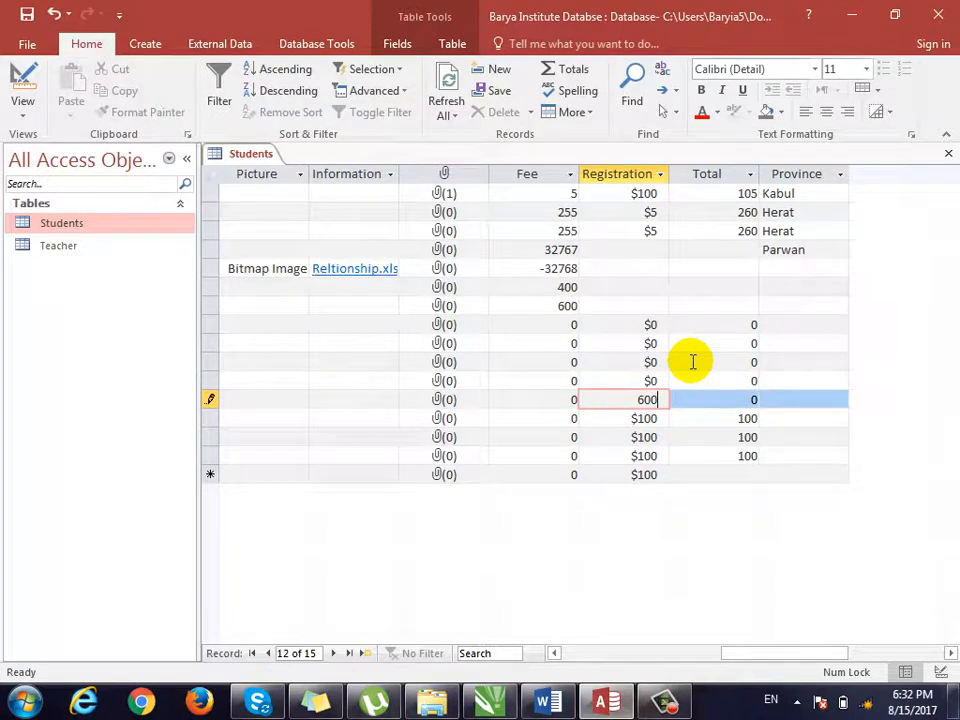
left_click(692, 364)
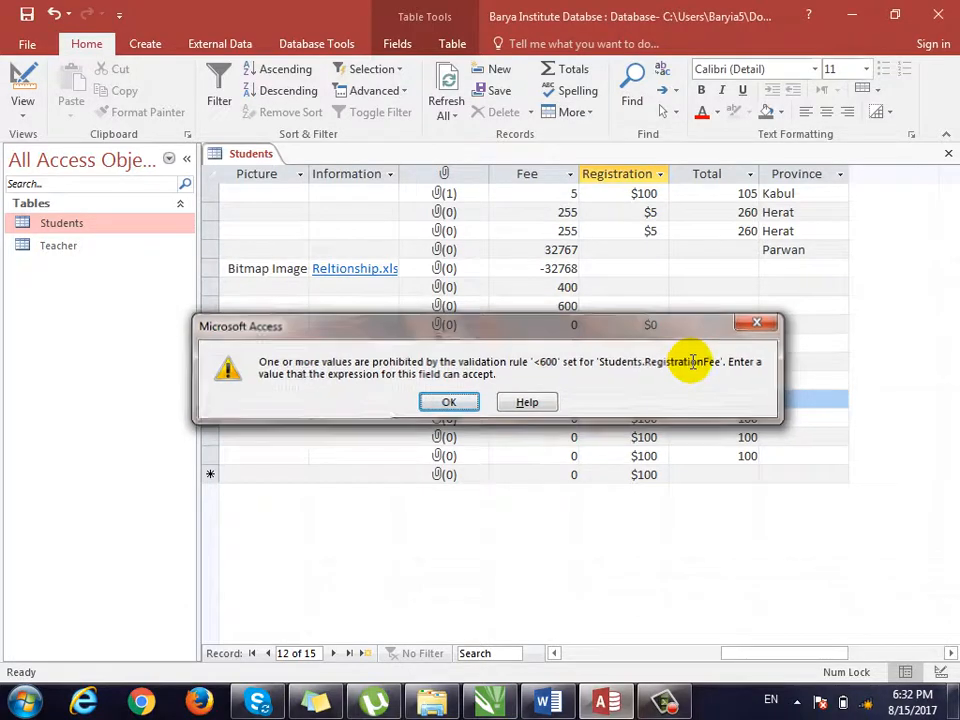
key("Return")
Step: Set the 12th record's RegistrationFee to 599 and commit the record
key("BackSpace")
key("BackSpace")
key("BackSpace")
type("599")
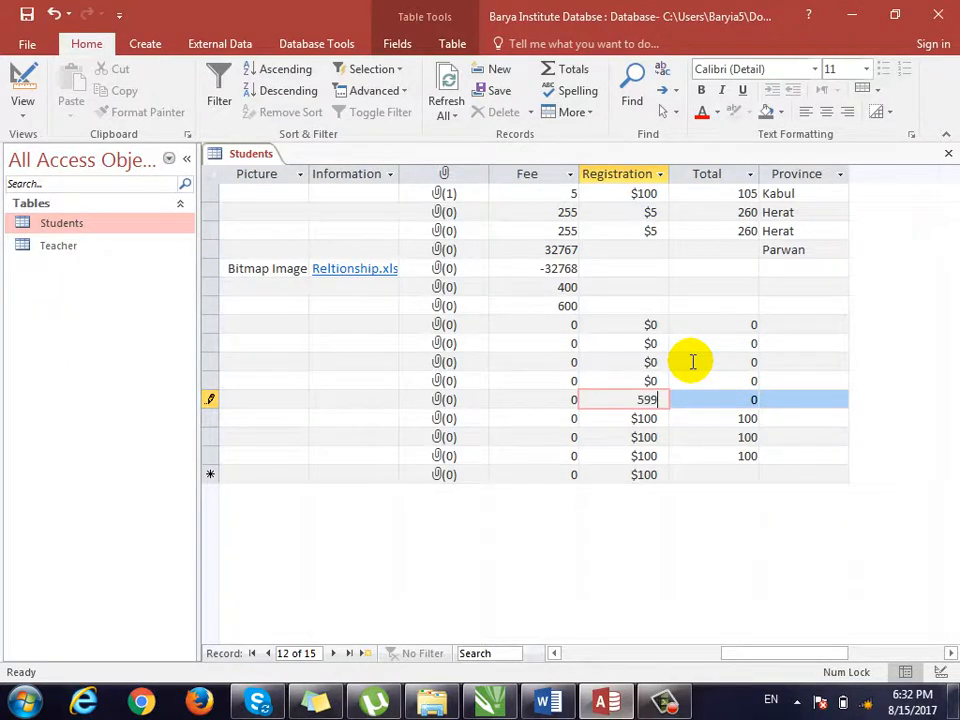
key("Down")
key("Up")
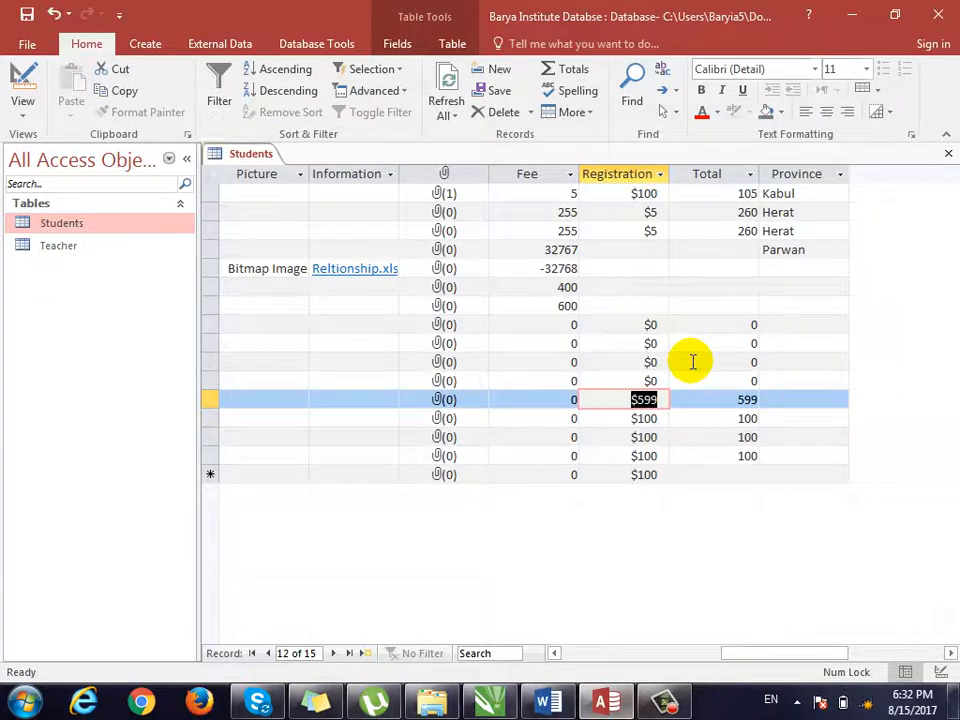
Step: Return to the table design and change the RegistrationFee field's validation rule to <=500
key("ctrl+period")
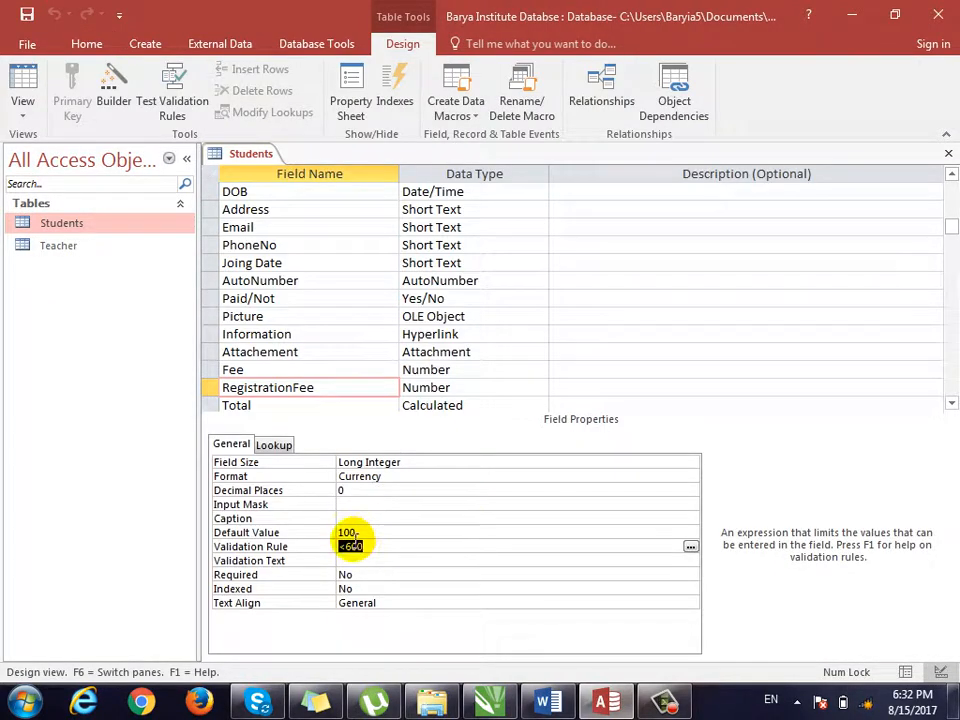
left_click(354, 545)
key("BackSpace")
type("5")
key("Left")
type("=")
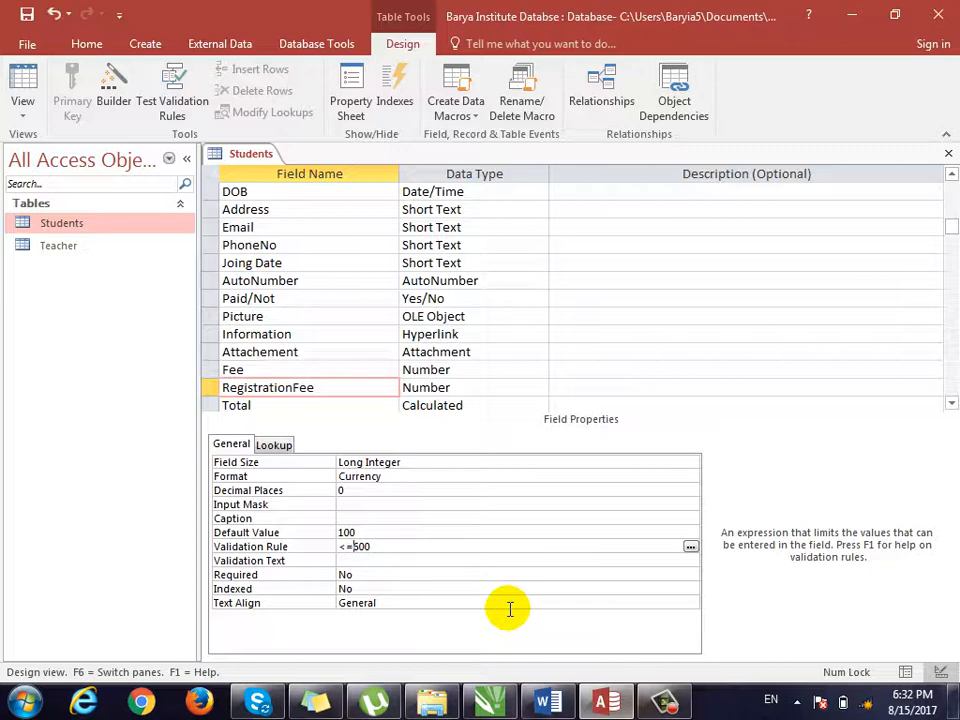
Step: Set the RegistrationFee field's validation rule to Between 600 And 1000, save the table, test the existing data and keep the new rule
key("BackSpace")
key("BackSpace")
type(">")
key("BackSpace")
type("between 600 and 1000")
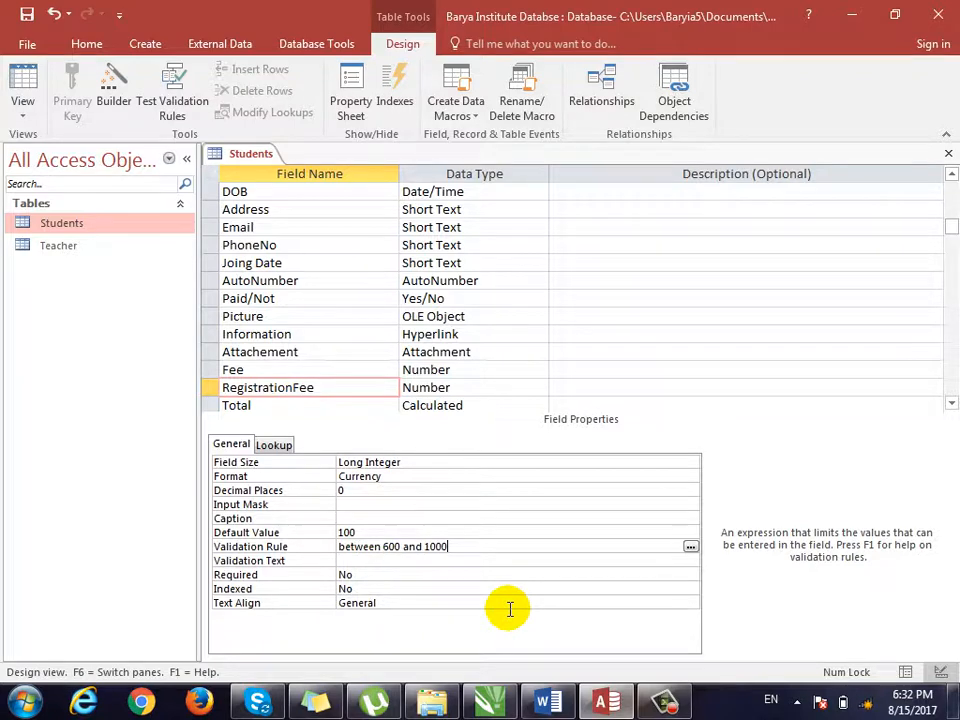
key("Return")
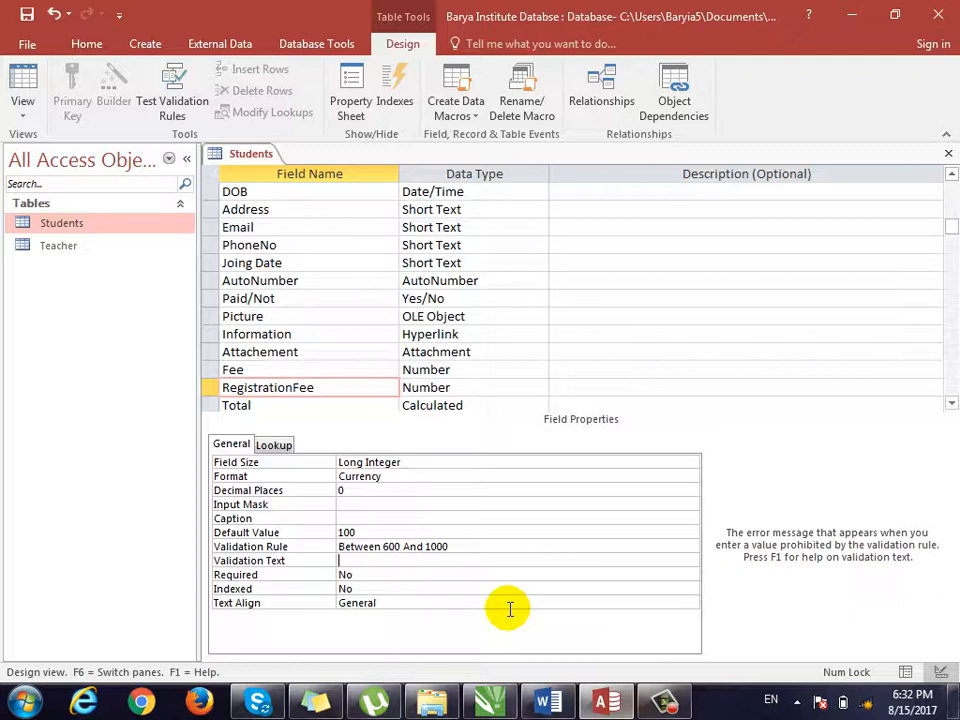
left_click(486, 545)
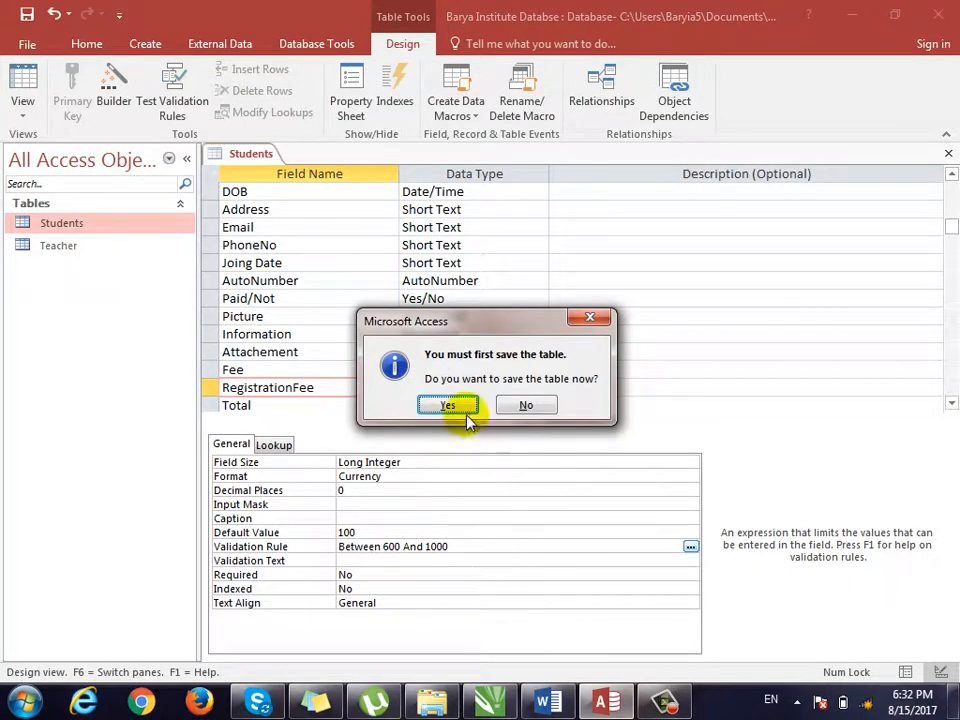
left_click(452, 406)
left_click(403, 401)
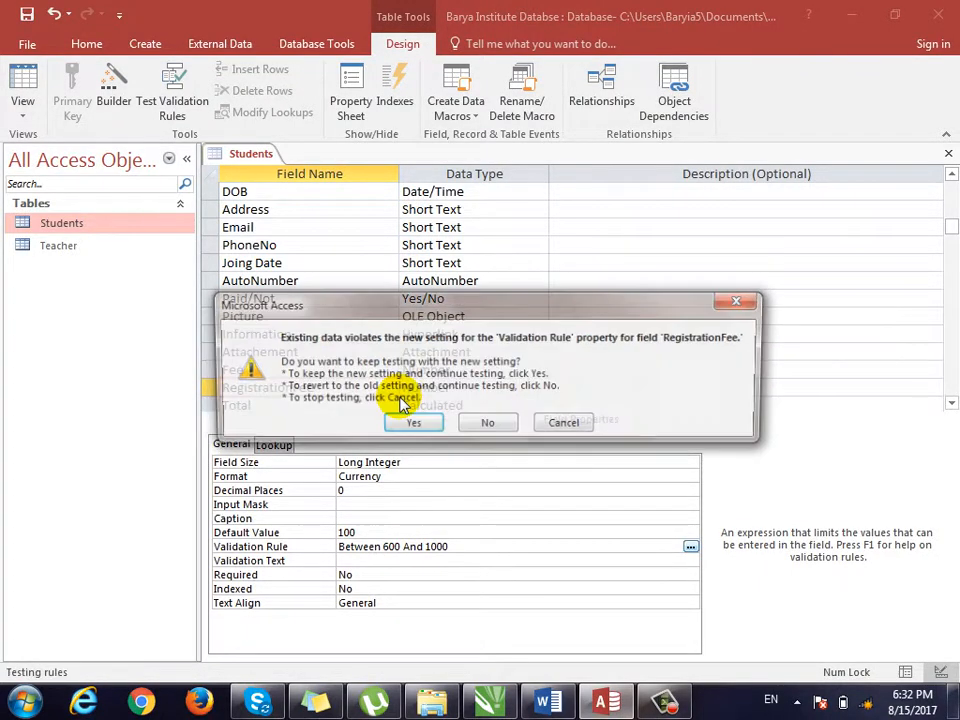
left_click(407, 425)
Step: Set the 7th record's RegistrationFee to 666 and commit the record
left_click_drag(549, 654, 724, 658)
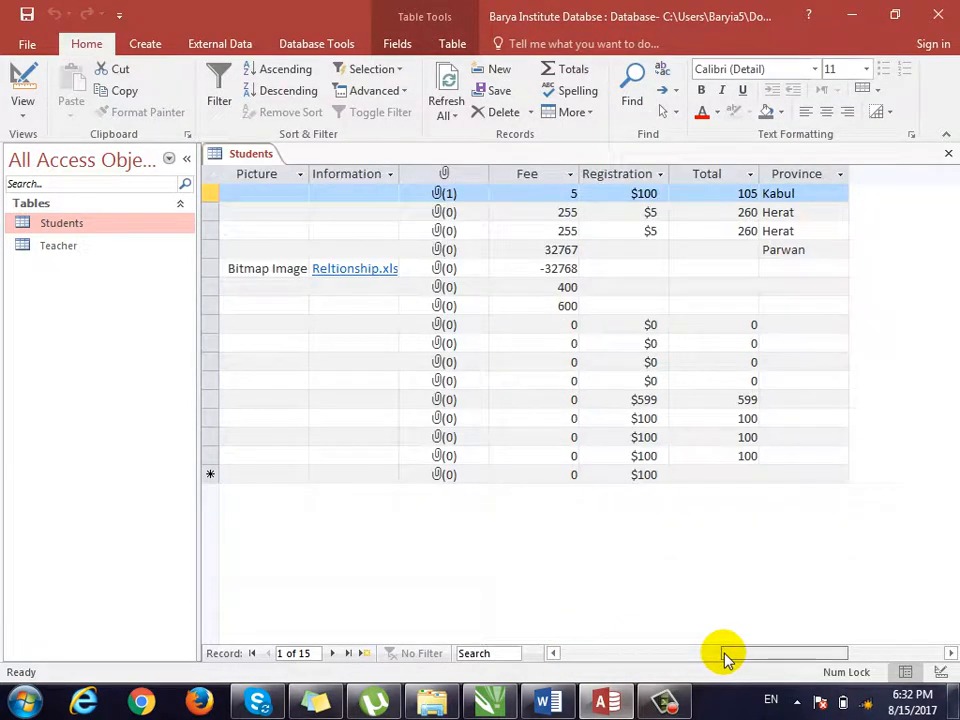
left_click(644, 302)
type("666")
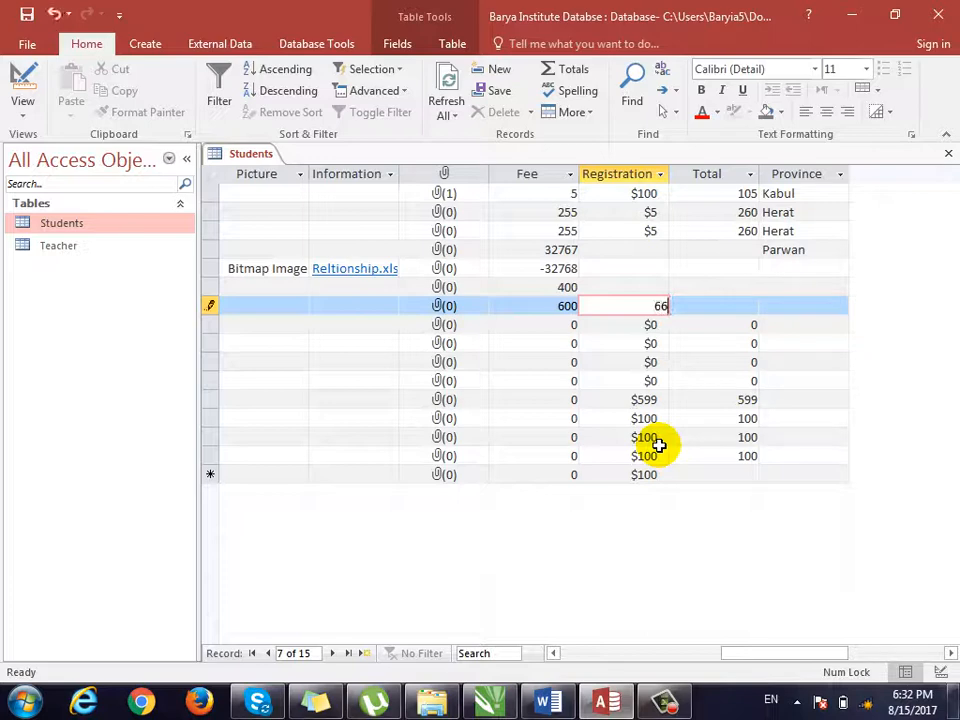
key("Down")
key("Up")
key("Up")
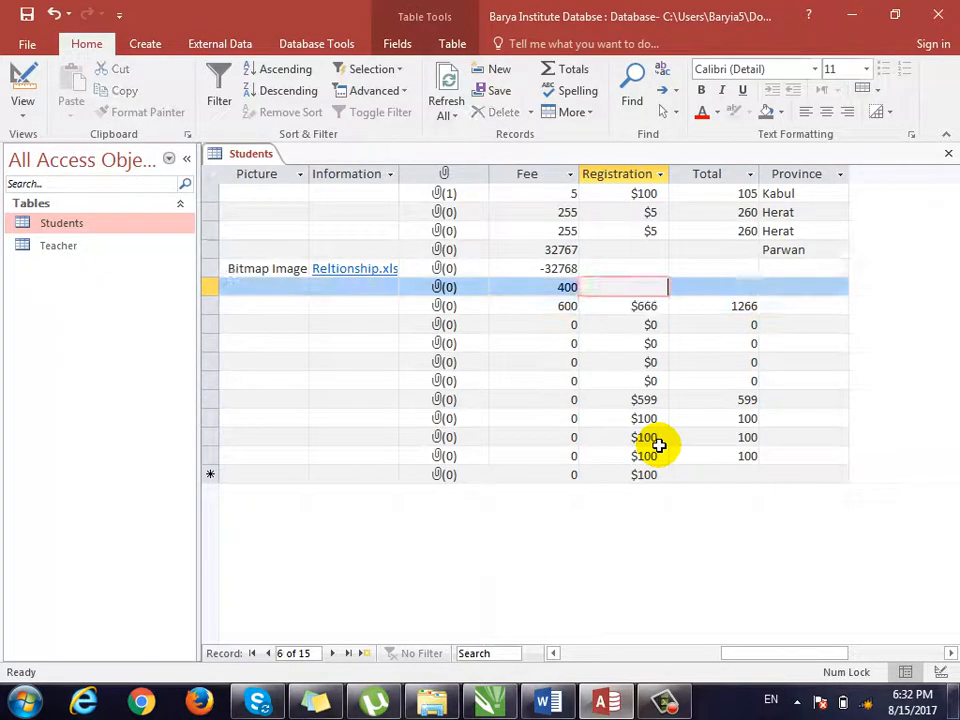
Step: Test the validation rule by trying to enter 555 as the 6th record's RegistrationFee, and discard the entry
type("555")
key("Down")
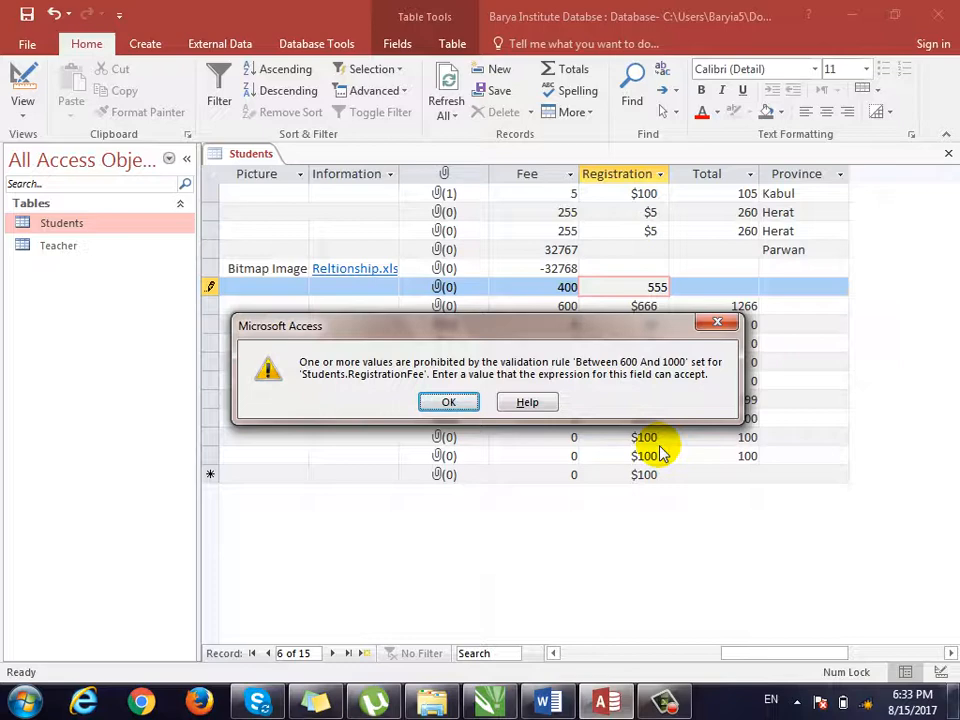
key("Return")
key("Escape")
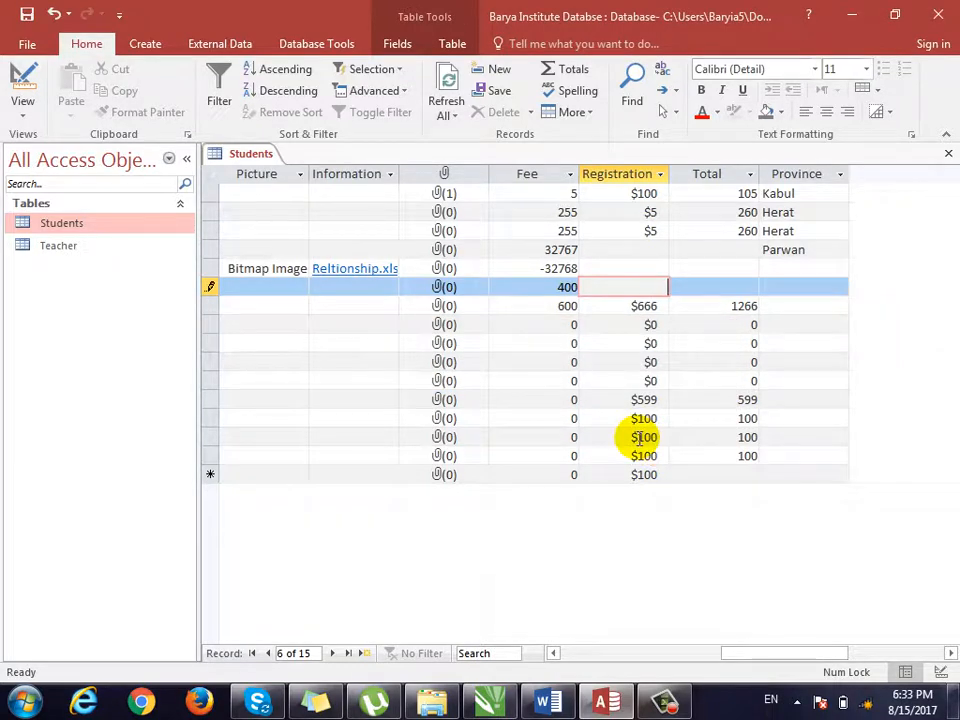
Step: Set the RegistrationFee field's validation text to "Please Type Number between 600 and 1000" and save the table
key("ctrl+period")
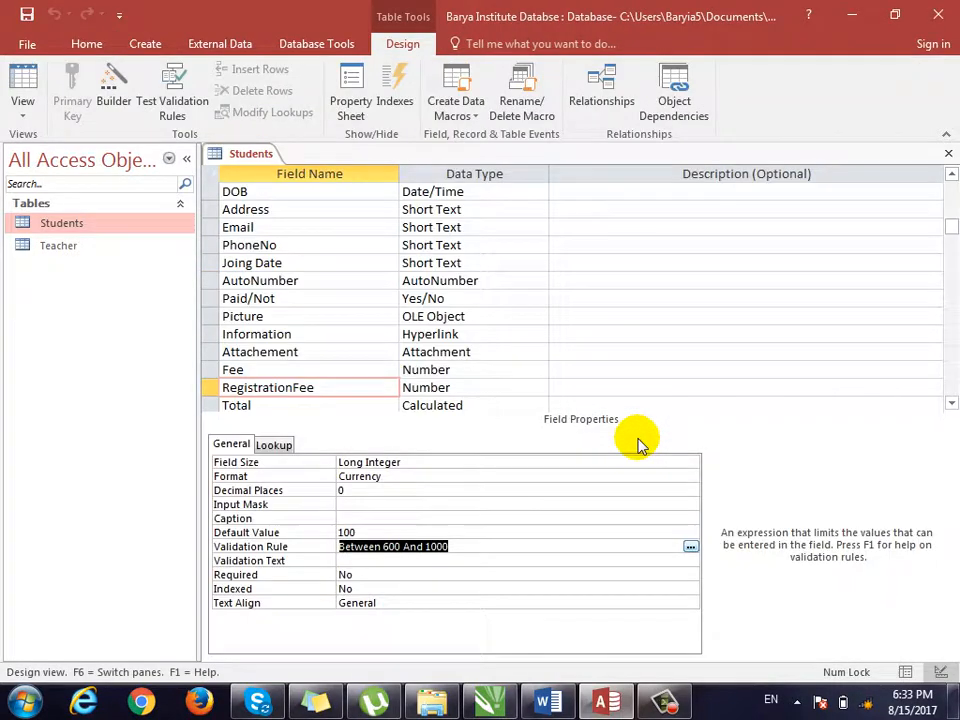
left_click(344, 562)
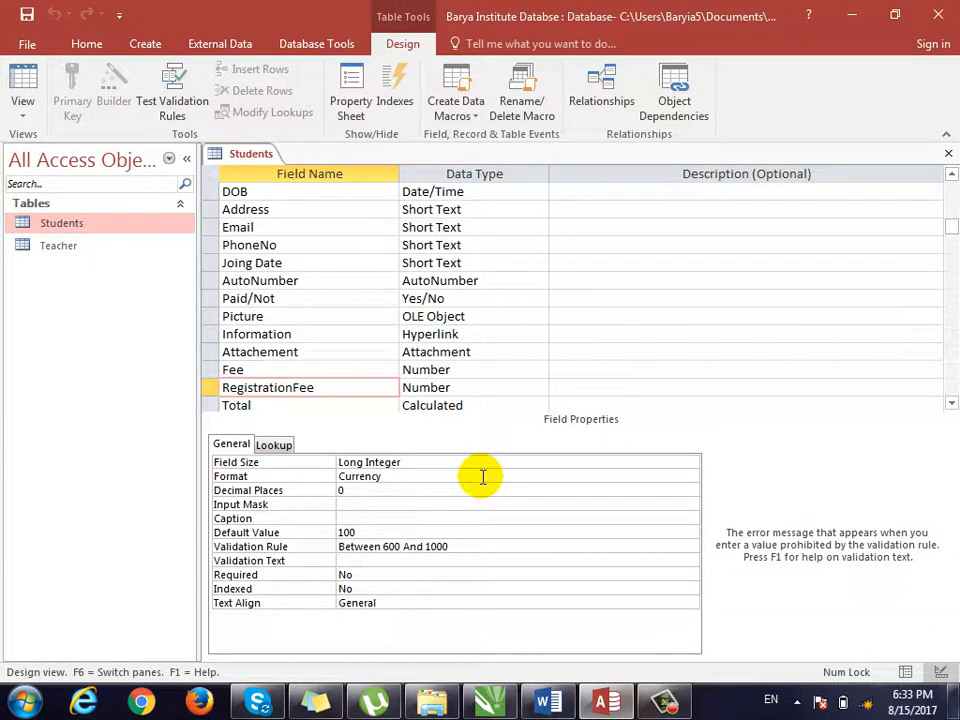
type("Please Type Number betwe")
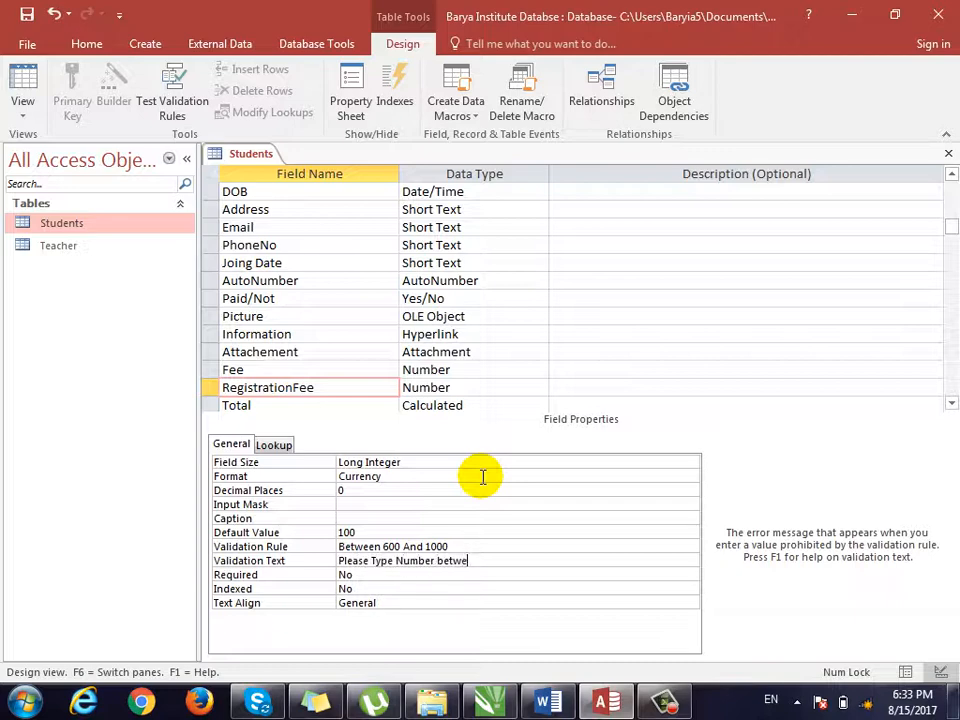
type("en 600 and 1000")
key("ctrl+period")
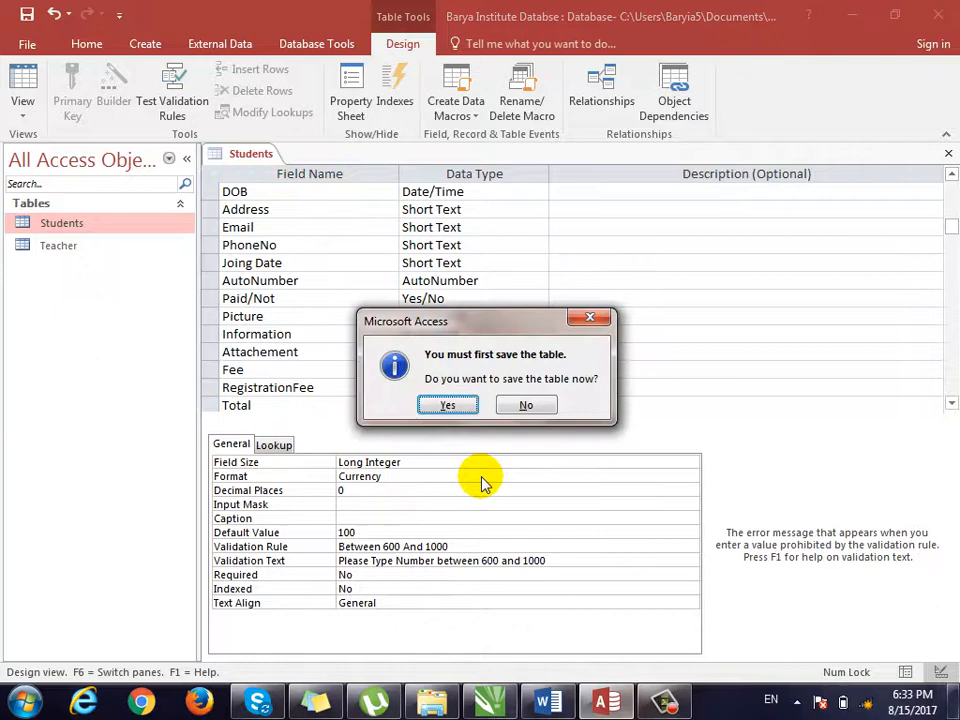
left_click(446, 408)
Step: Test the validation text by trying to enter 444 as the 5th record's RegistrationFee, discard it and return to the table design
left_click_drag(649, 654, 797, 640)
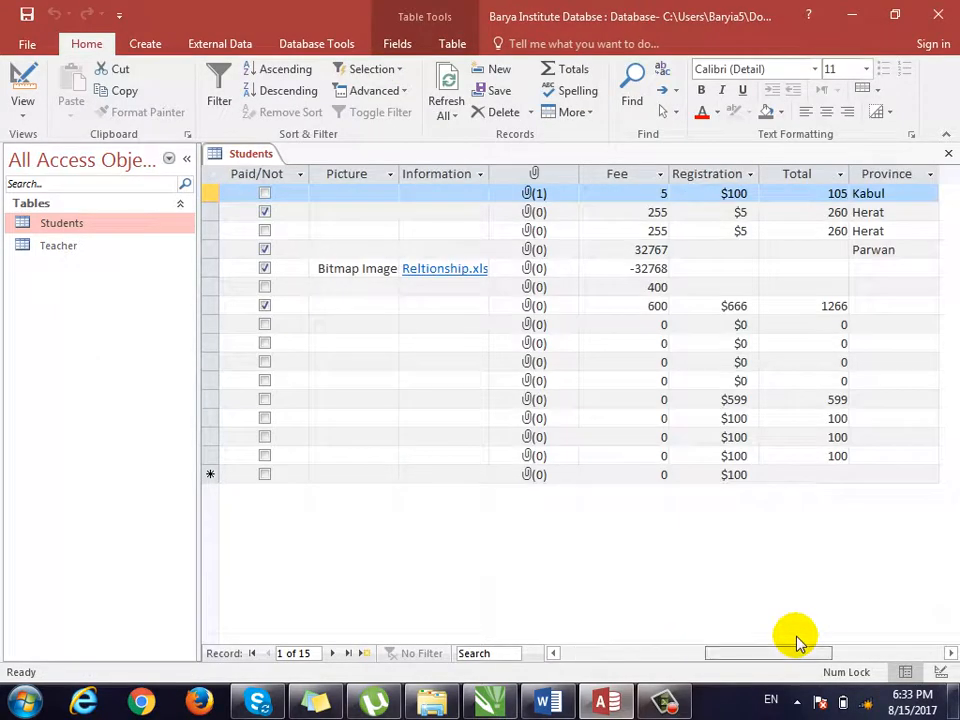
left_click(733, 270)
type("444")
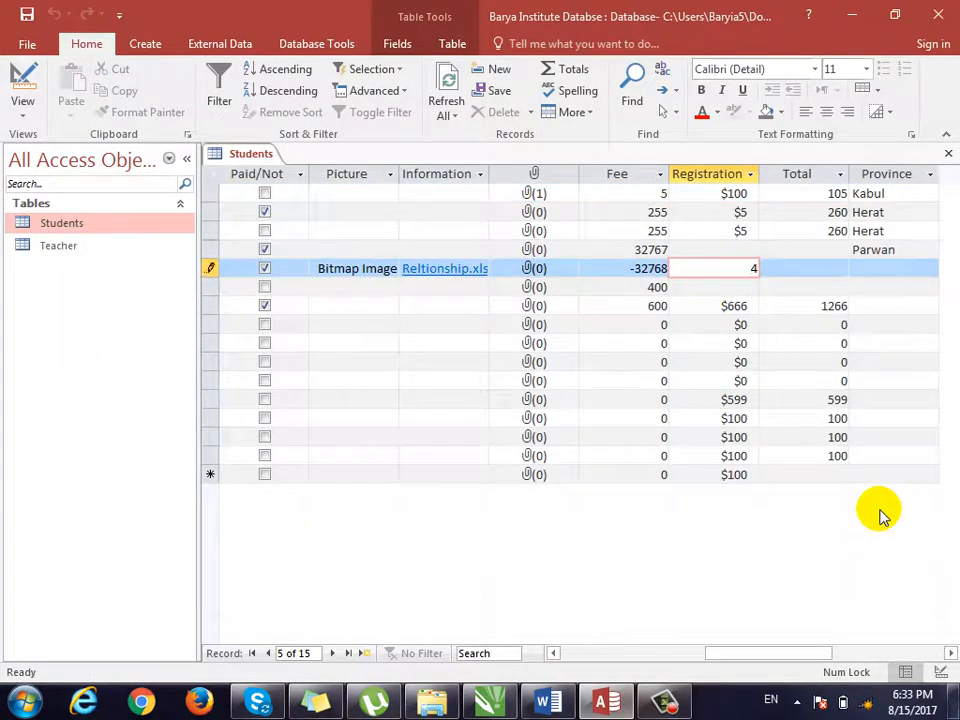
key("Return")
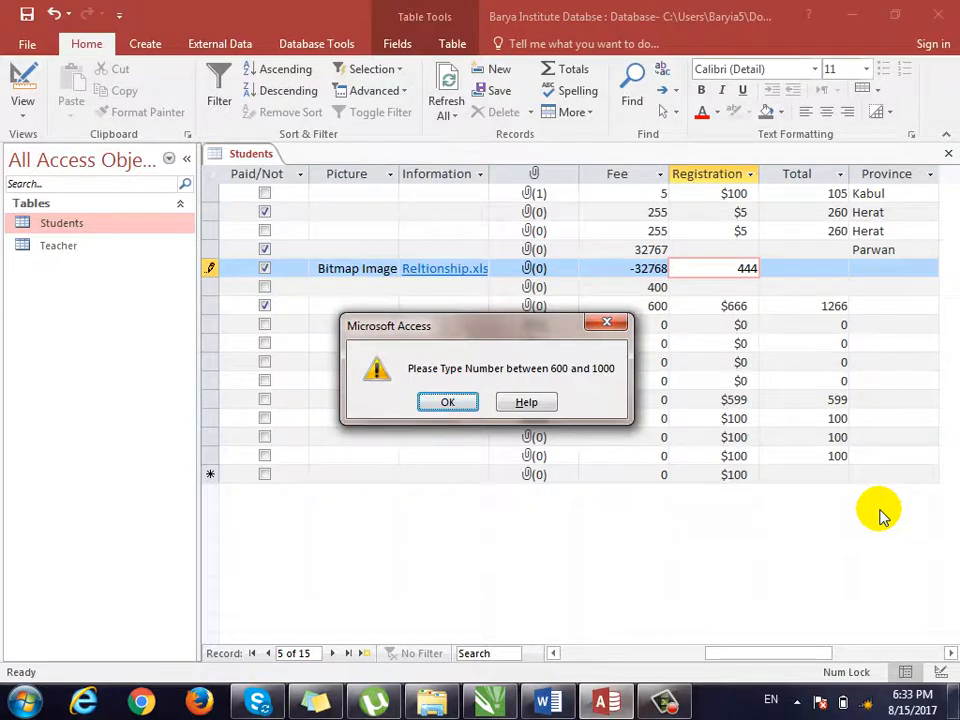
key("Escape")
key("Escape")
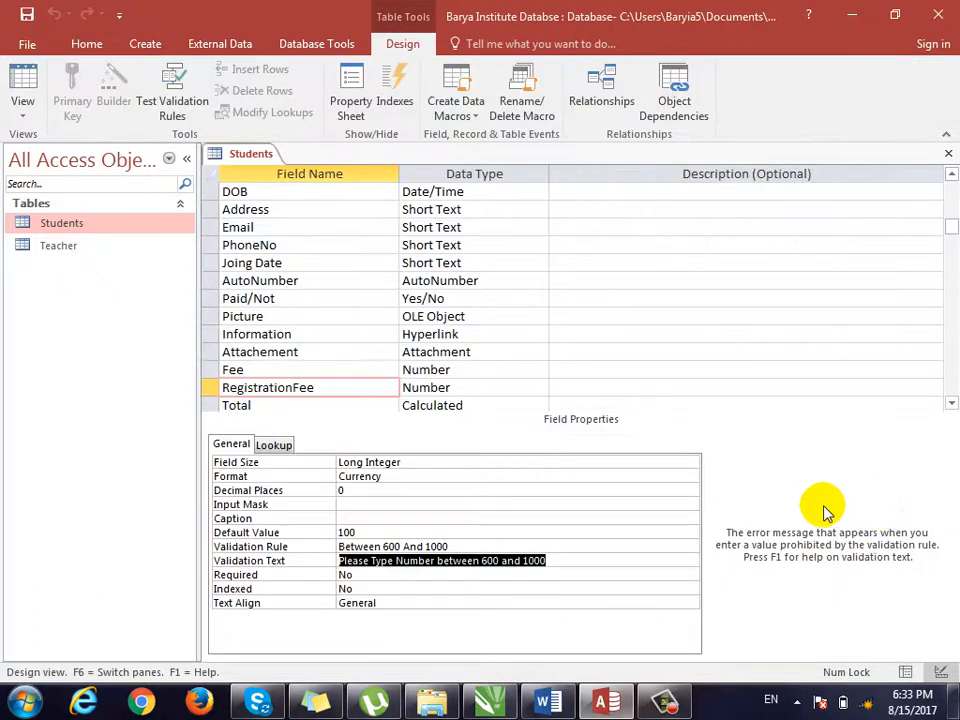
left_click(240, 575)
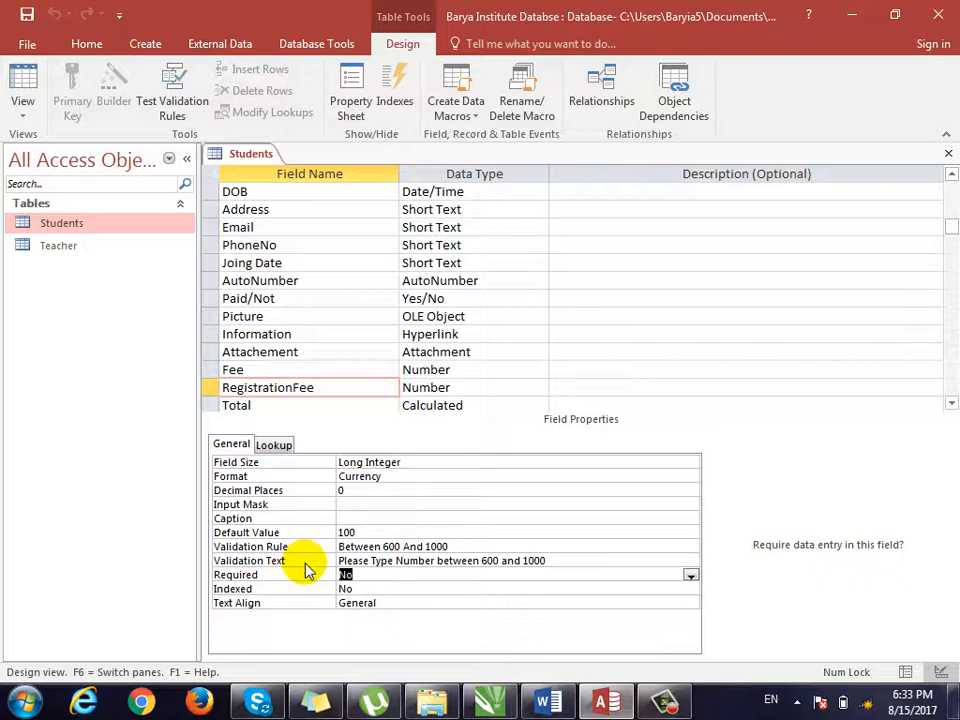
key("BackSpace")
key("Escape")
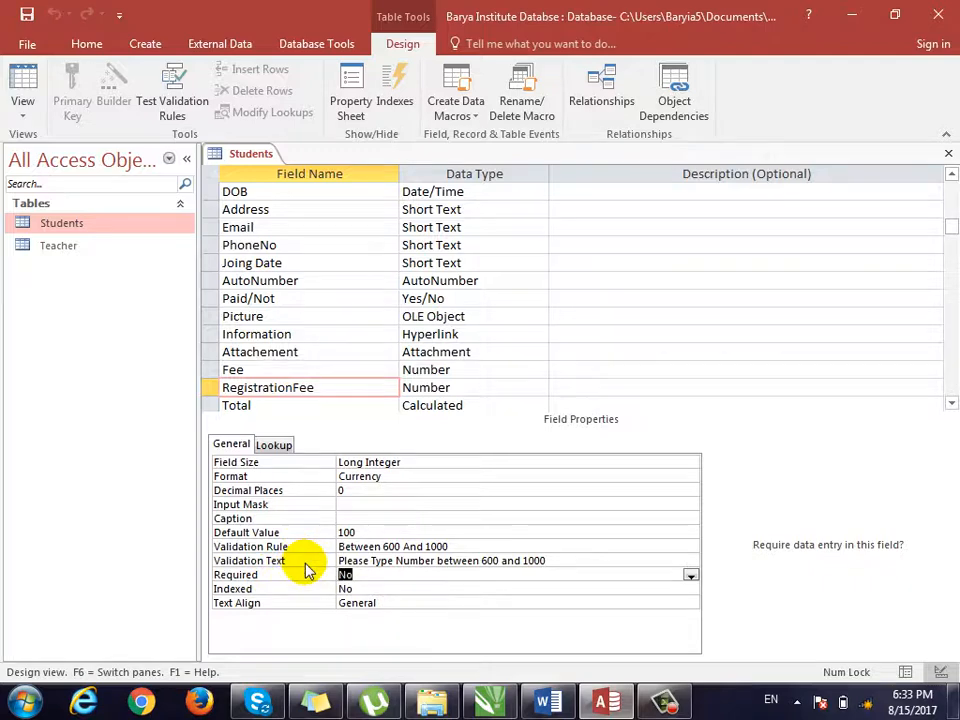
Step: Start a new record in the Students datasheet with ID 10 and the student's name
key("ctrl+period")
left_click(466, 410)
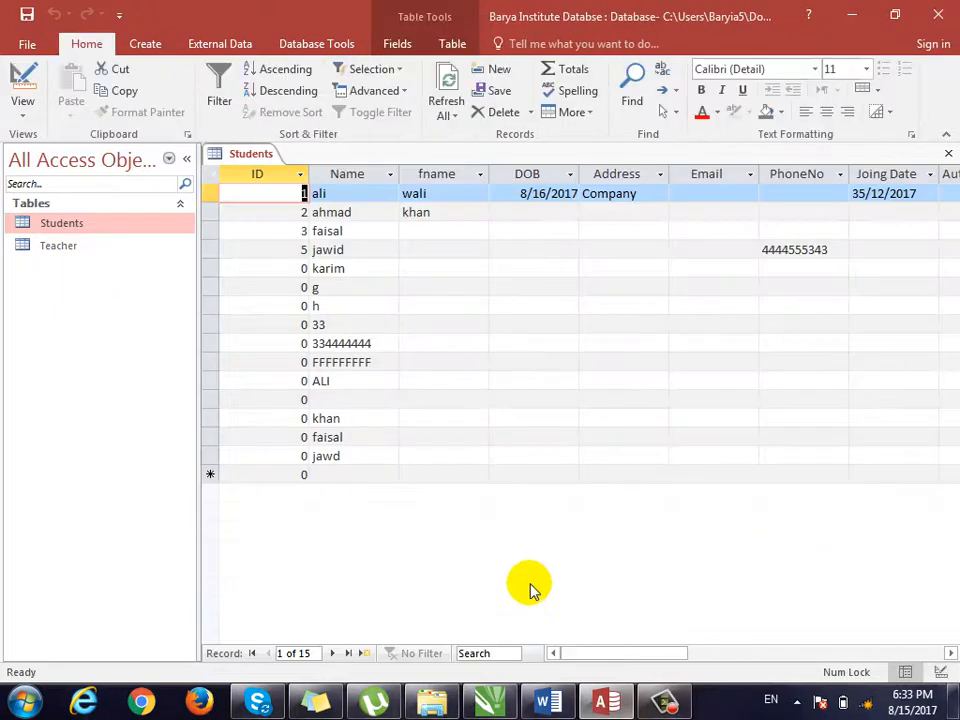
left_click(349, 474)
key("shift+Tab")
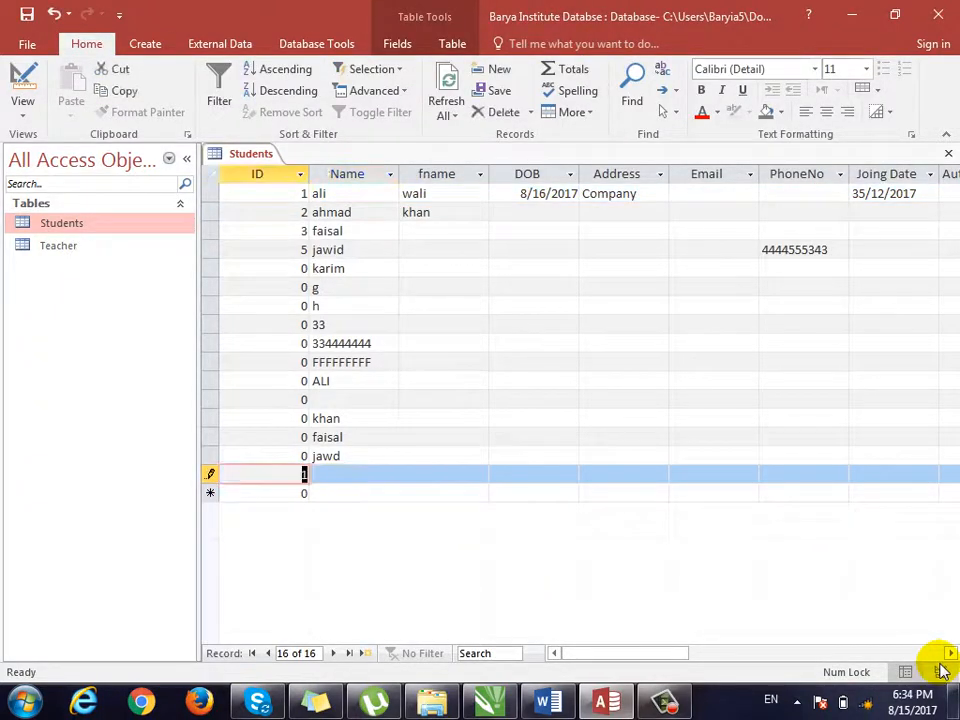
type("10")
key("Tab")
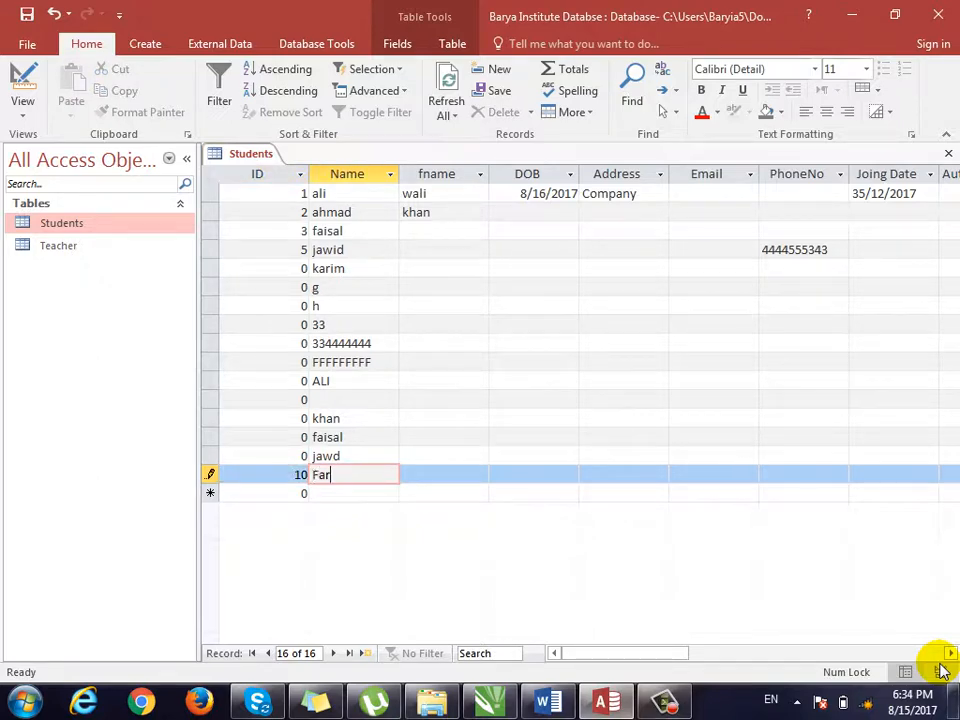
type("Farhad")
Step: Clear the default RegistrationFee value of the new record with ID 10 and commit the record
key("Tab")
key("Tab")
key("Tab")
key("Tab")
key("Tab")
key("Tab")
key("Tab")
key("Tab")
key("Tab")
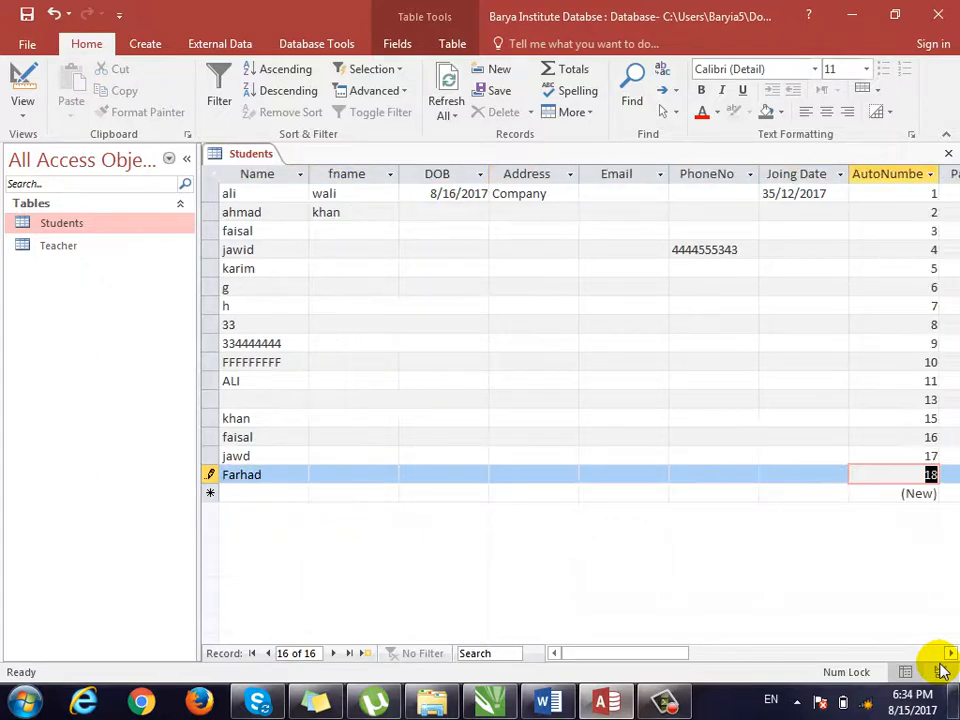
key("Tab")
key("Tab")
key("Tab")
key("Tab")
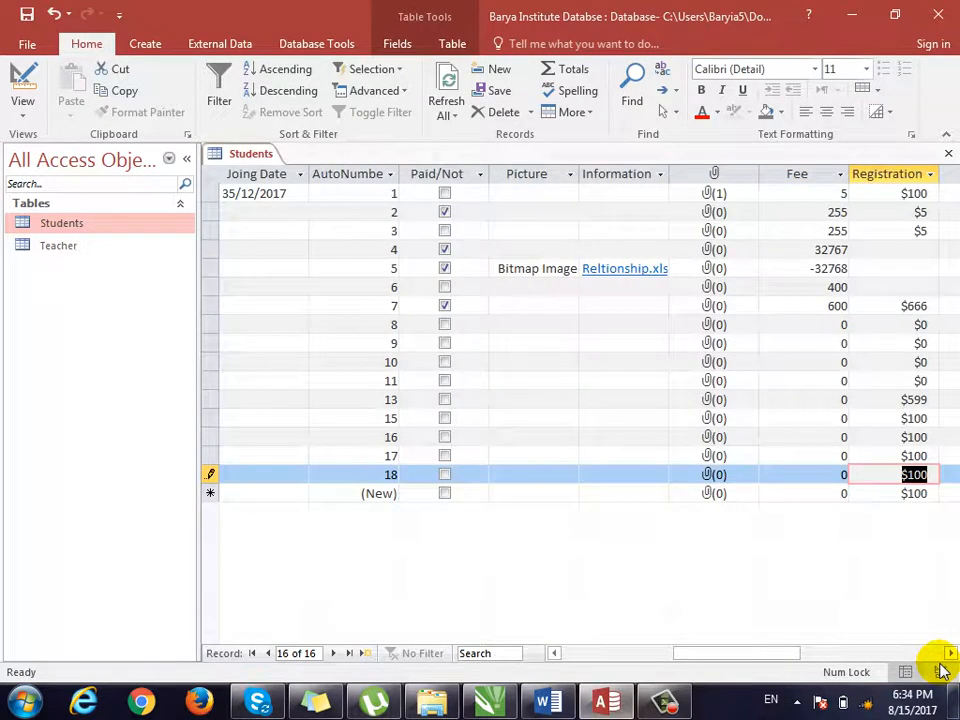
left_click(948, 655)
key("Delete")
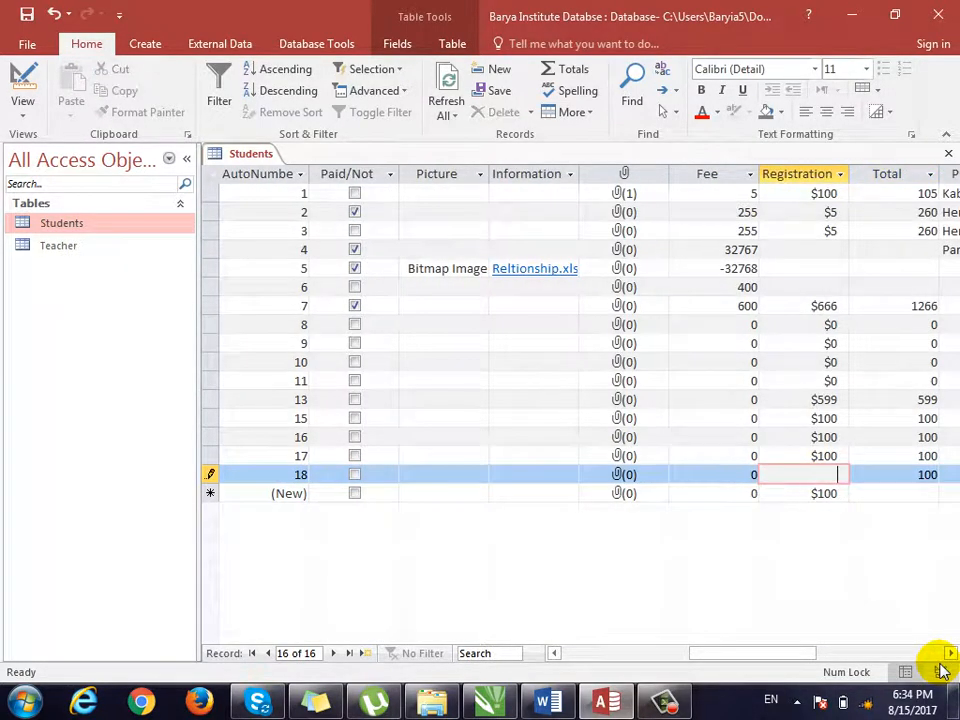
key("Tab")
key("Down")
key("Up")
key("shift+Tab")
Step: Set the RegistrationFee field's Required property to Yes, save the table, test the existing data and keep the new setting
left_click(941, 671)
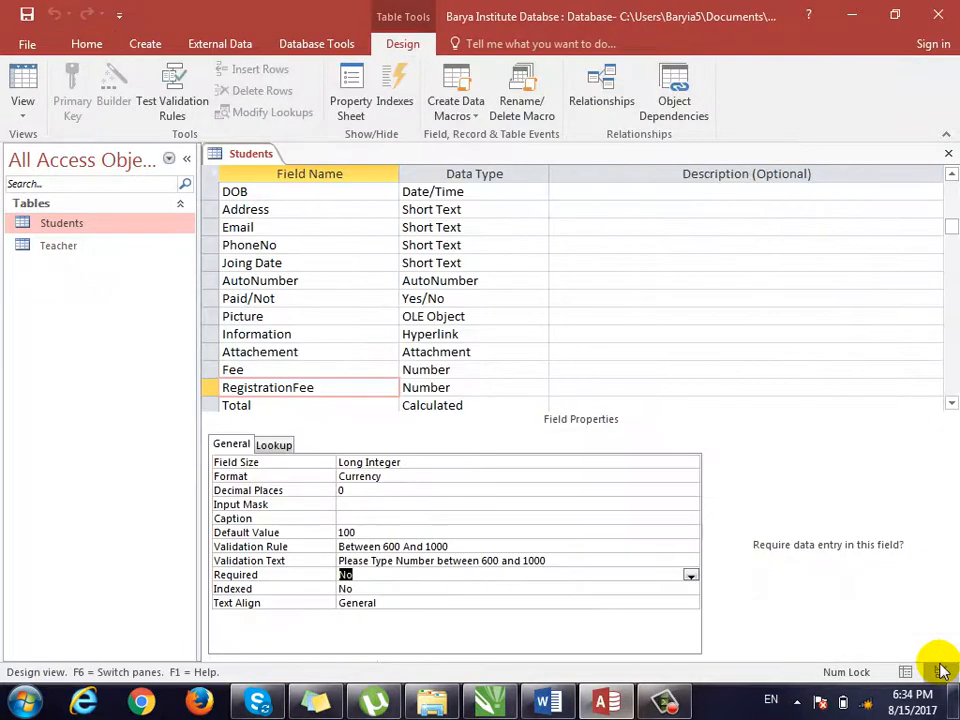
double_click(469, 574)
key("ctrl+period")
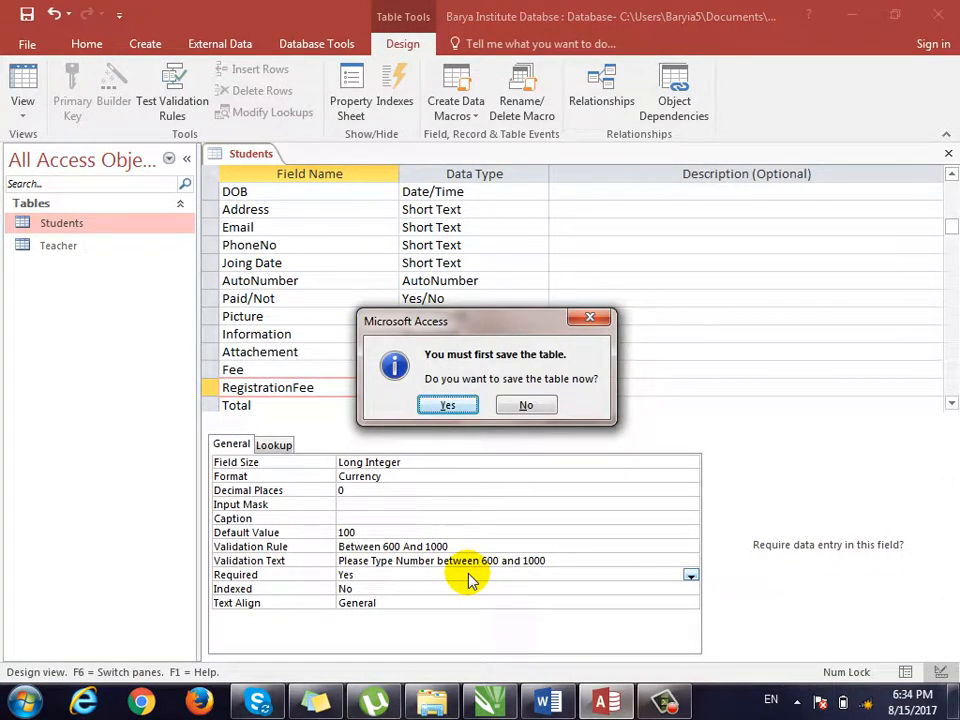
key("Return")
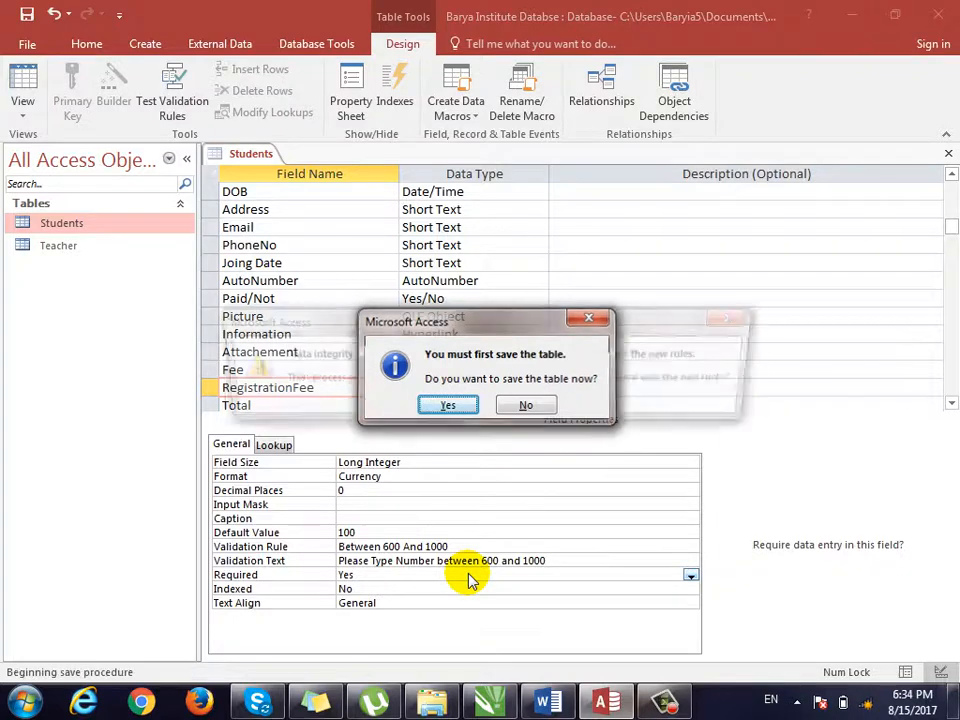
left_click(407, 403)
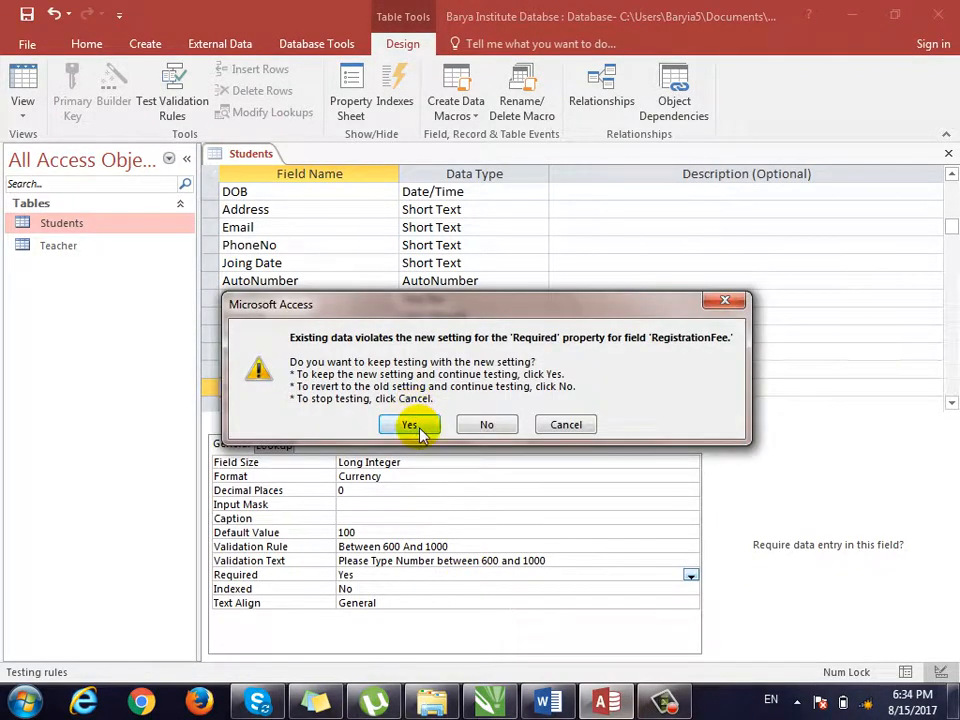
left_click(416, 422)
Step: Examine the RegistrationFee value of the existing record with ID 10
left_click(445, 476)
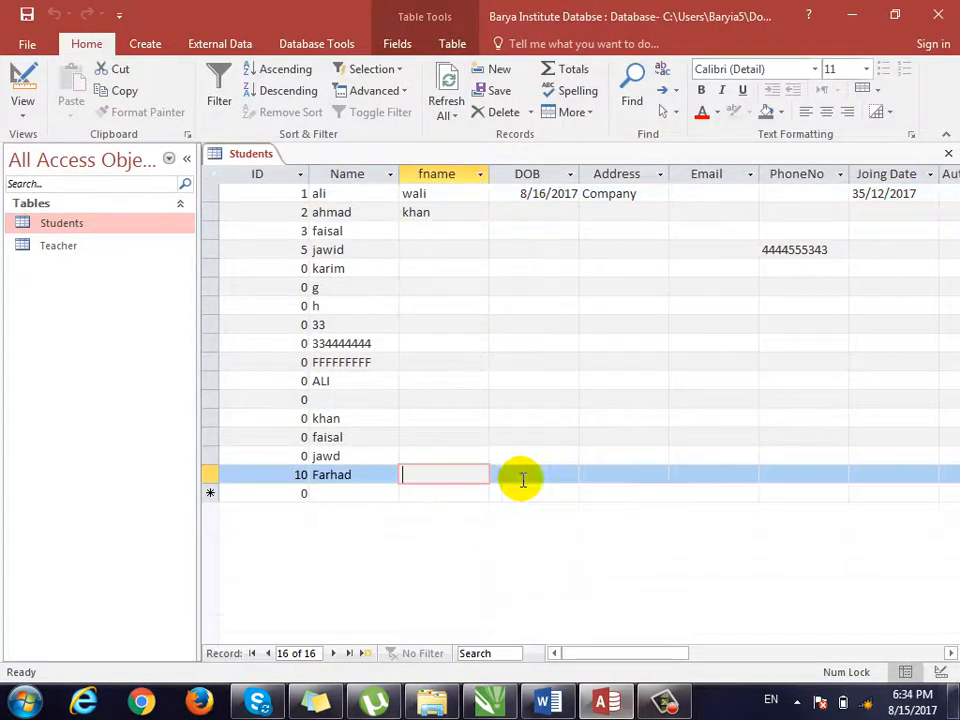
key("Tab")
key("Tab")
key("Tab")
key("Tab")
key("Tab")
key("Tab")
key("Tab")
key("Tab")
key("Tab")
key("Tab")
key("Tab")
key("Tab")
key("Tab")
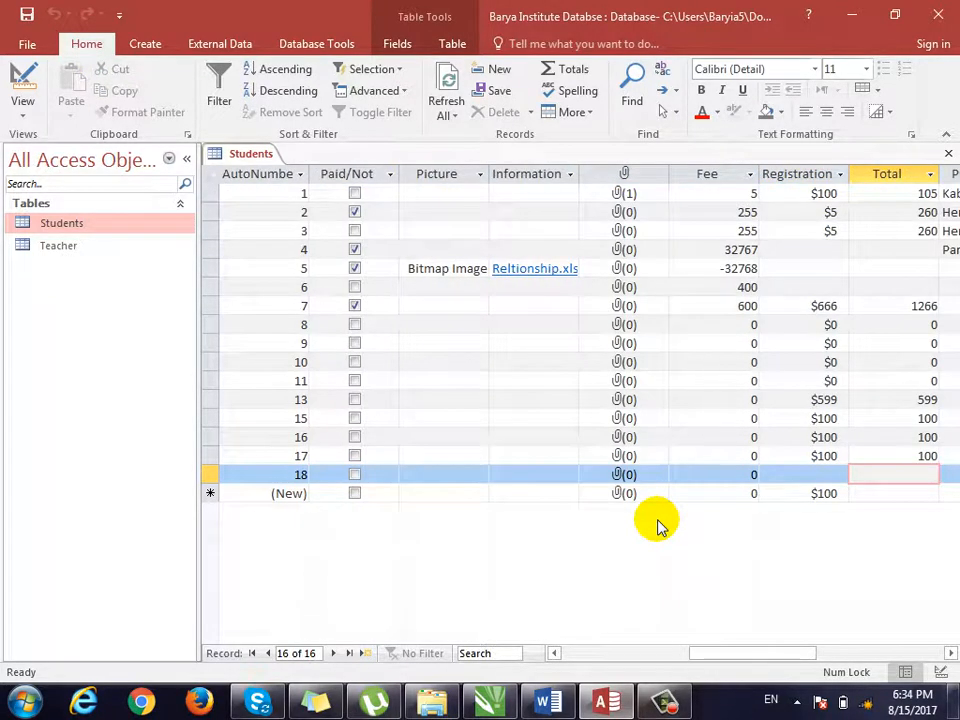
key("Left")
Step: Start a new record in the Students datasheet with ID 11 and the student's name
key("Down")
key("Left")
key("Left")
key("Left")
key("Left")
key("Left")
key("Left")
key("Left")
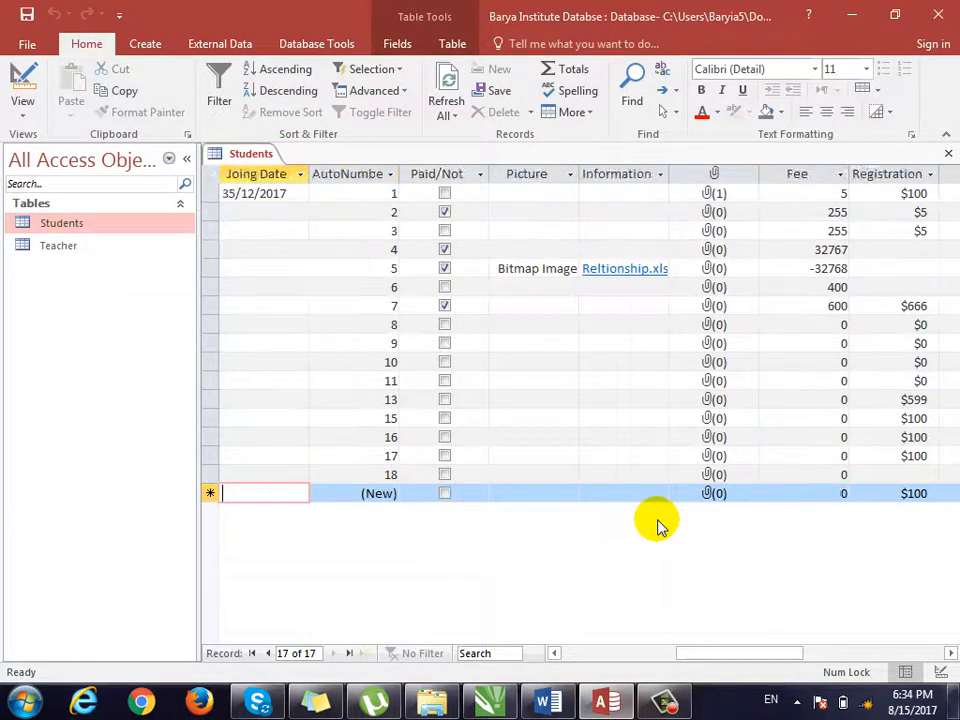
key("Left")
key("Left")
key("Left")
key("Left")
key("Left")
key("Left")
key("Left")
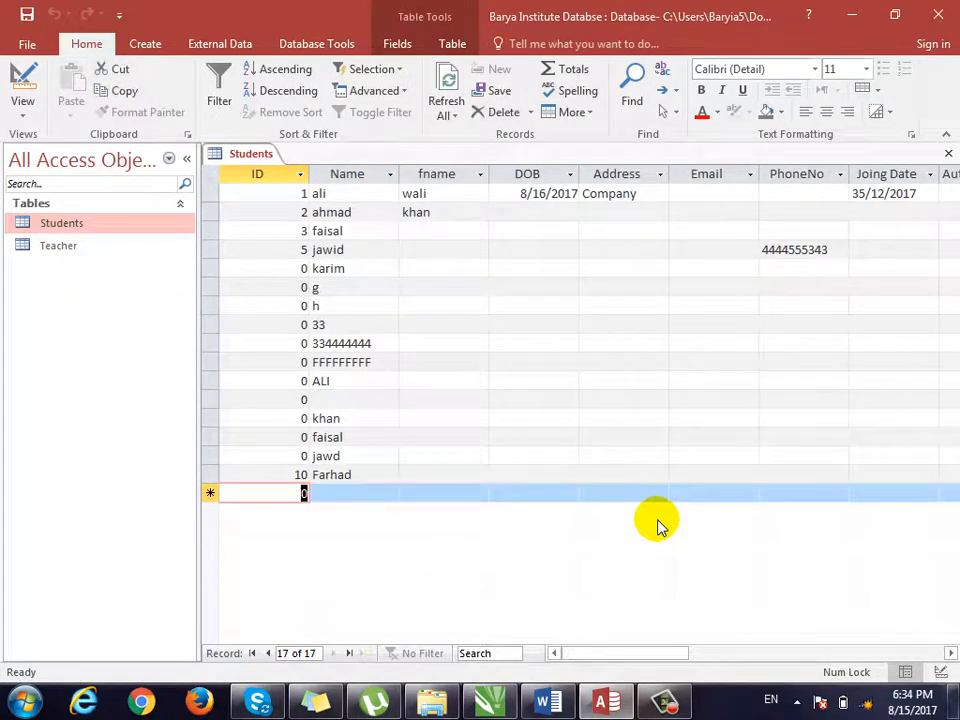
type("11")
key("Tab")
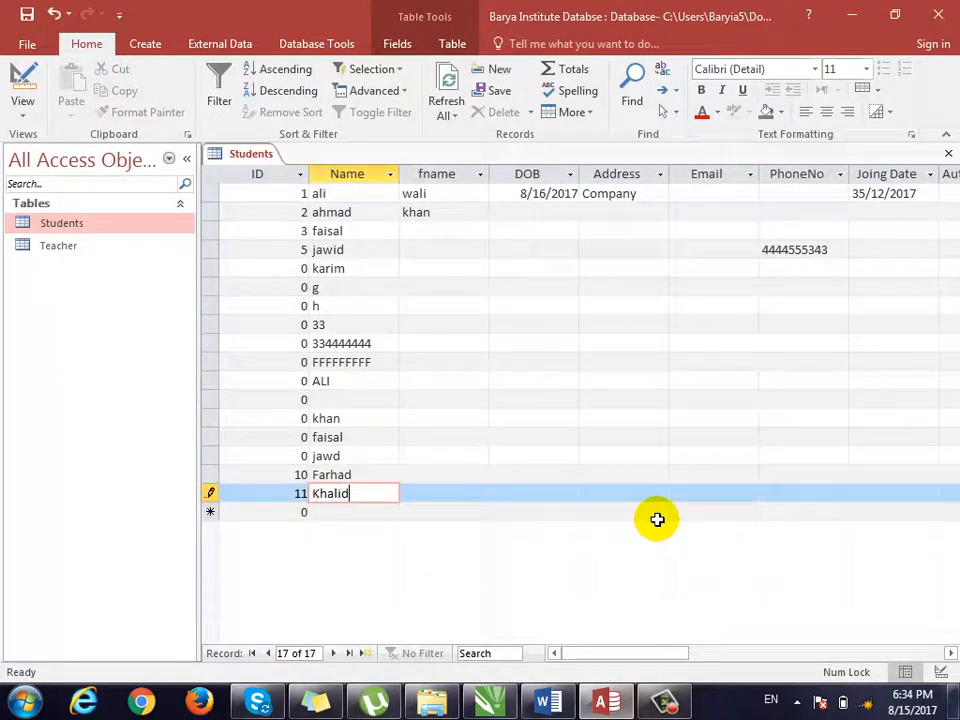
type("Khalid")
Step: Try to commit the ID 11 record with its default RegistrationFee value and discard the record
key("Tab")
key("Tab")
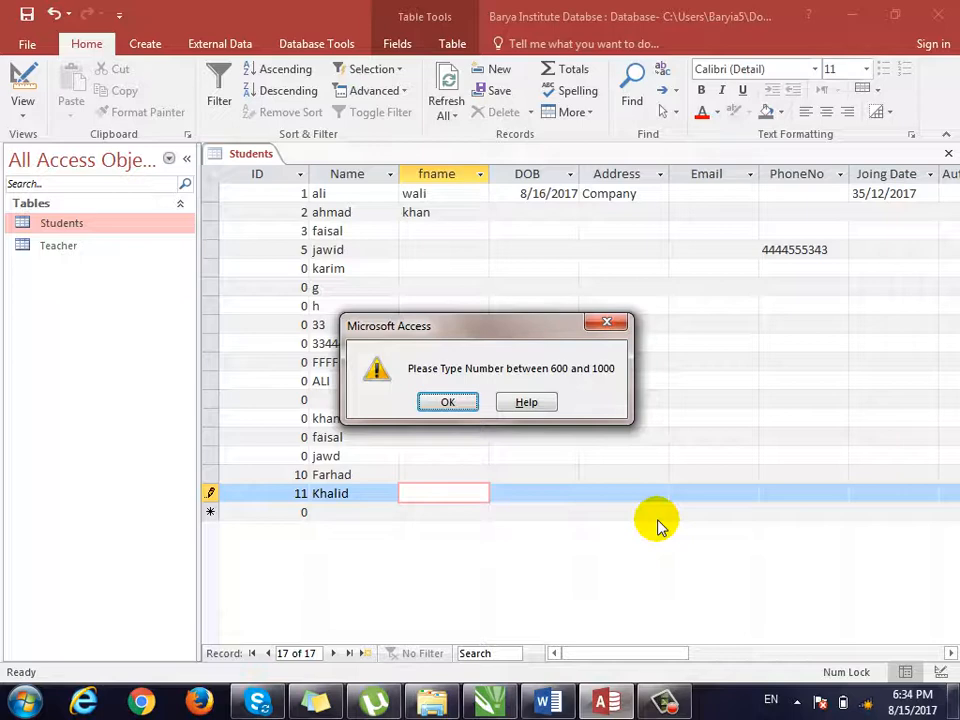
key("Return")
key("Tab")
key("Tab")
key("Tab")
key("Tab")
key("Tab")
key("Tab")
key("Tab")
key("Tab")
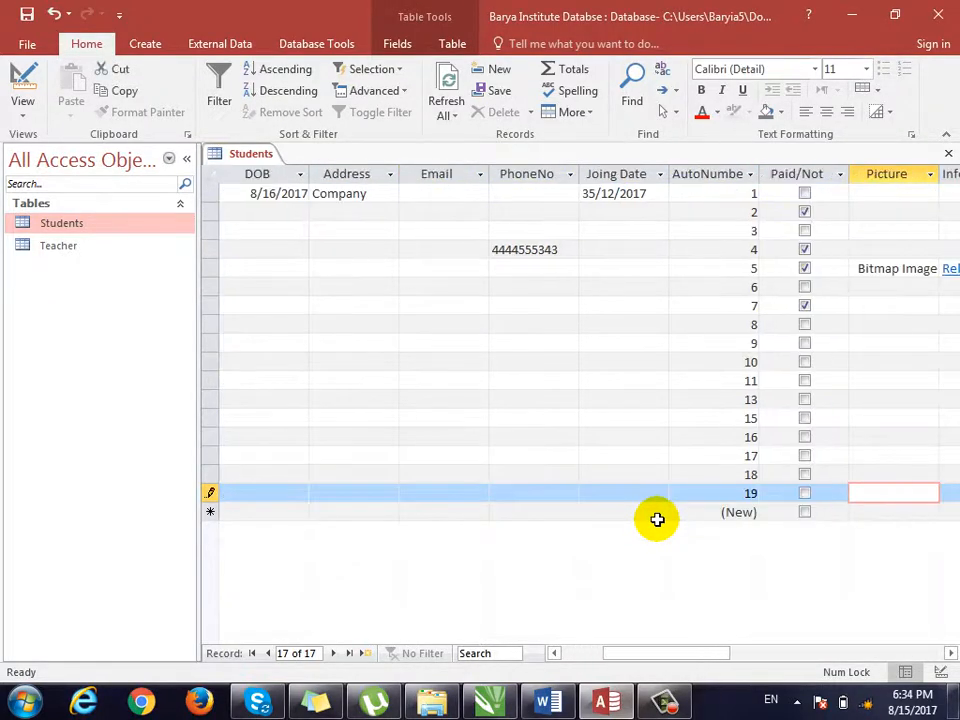
key("Tab")
key("Tab")
key("Tab")
key("Tab")
key("Tab")
key("Tab")
key("Tab")
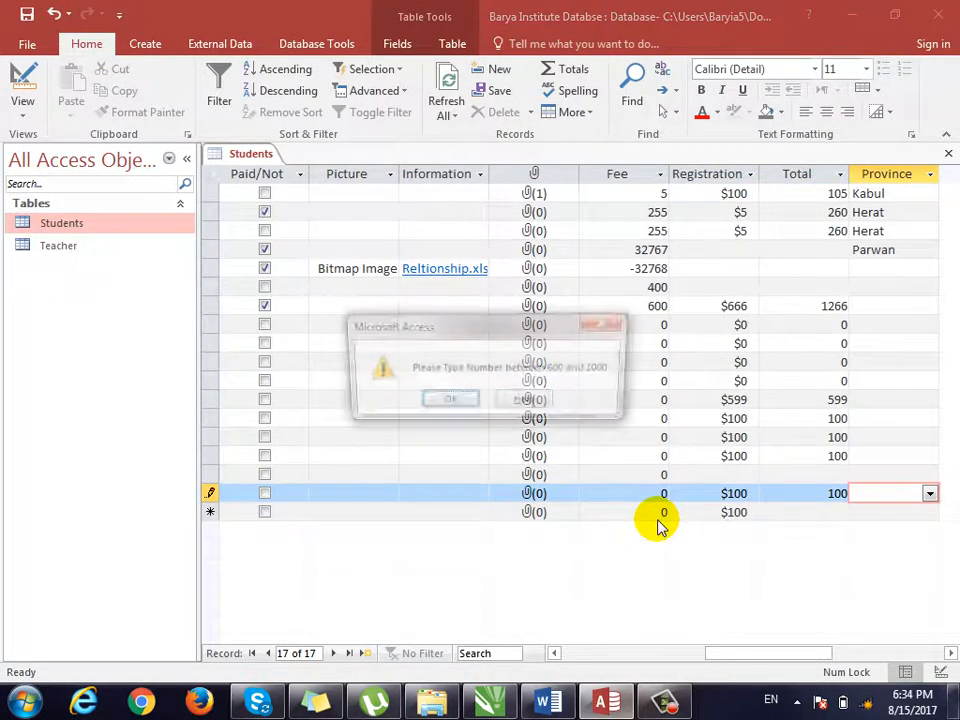
left_click(462, 402)
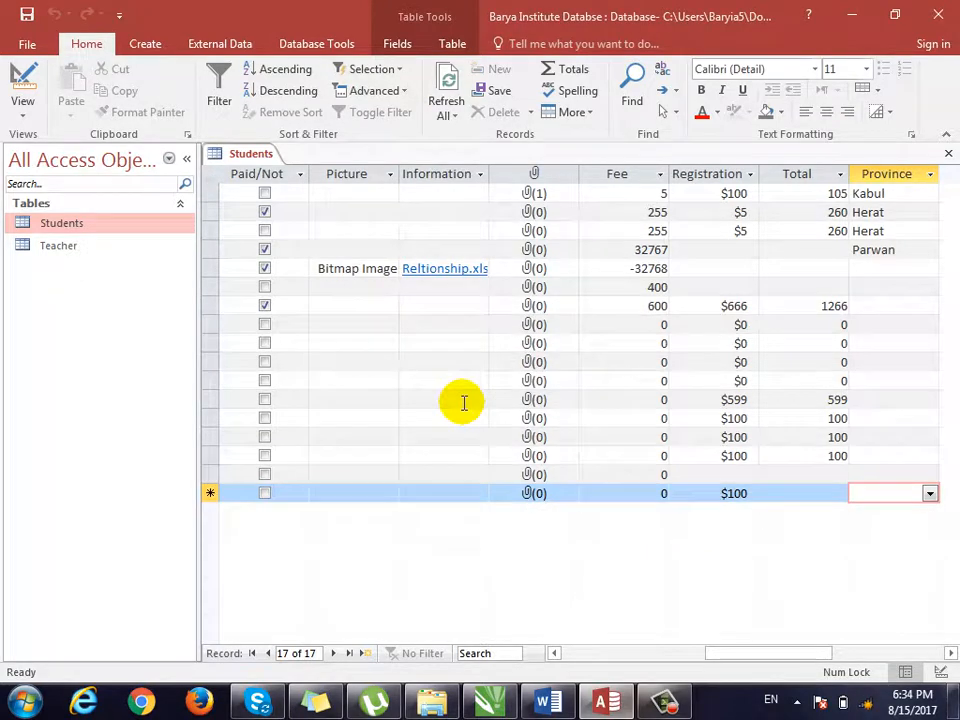
Step: Try clearing the RegistrationFee field's Validation Rule and Validation Text in Design view, and undo both deletions
key("ctrl+period")
left_click(478, 546)
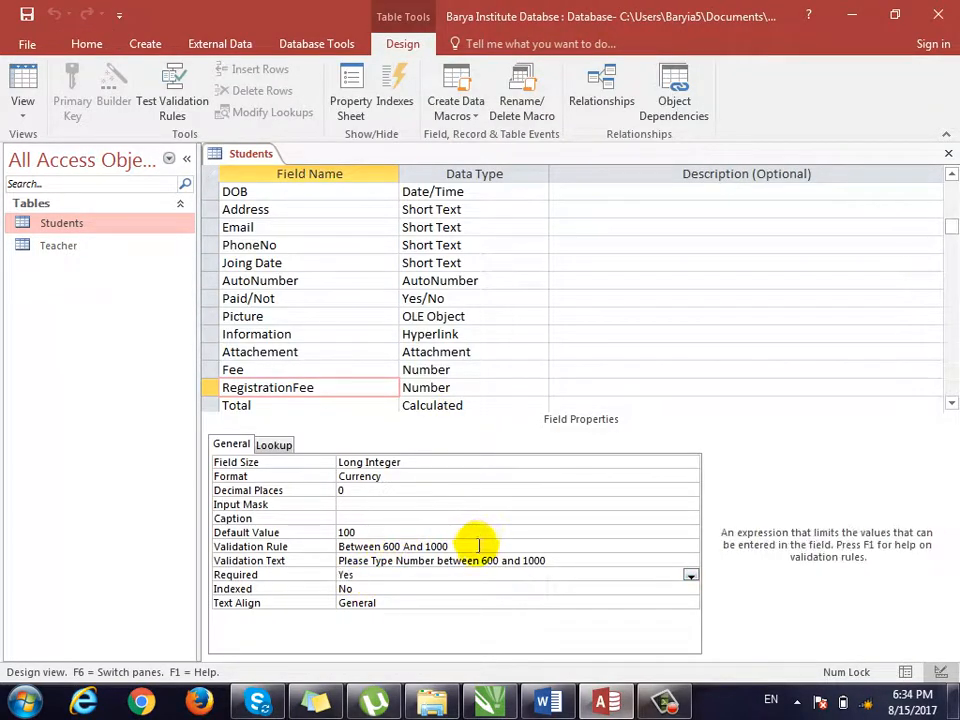
left_click_drag(478, 546, 343, 548)
key("Delete")
left_click_drag(546, 561, 250, 565)
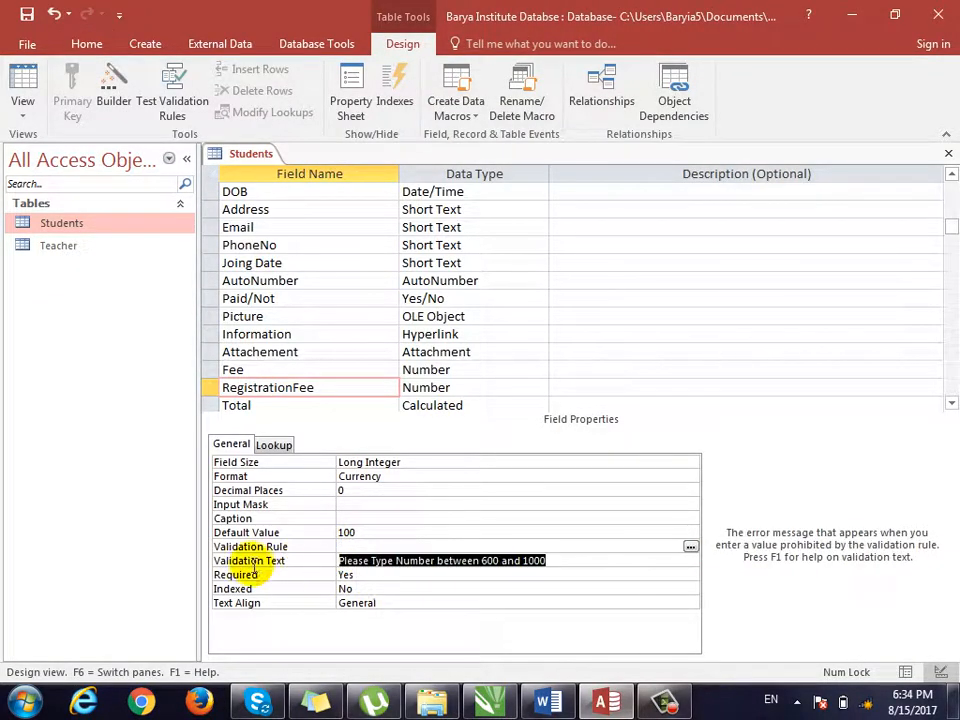
key("Delete")
key("ctrl+z")
key("ctrl+z")
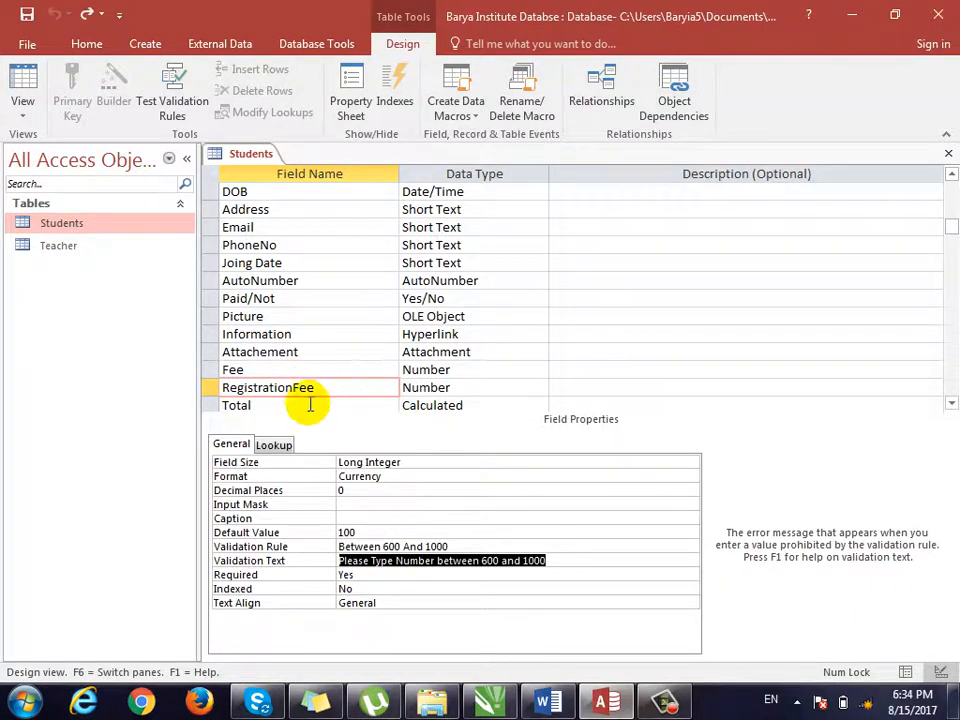
Step: Set the Required property to No for the RegistrationFee field and to Yes for the Fee field
left_click(407, 574)
double_click(407, 574)
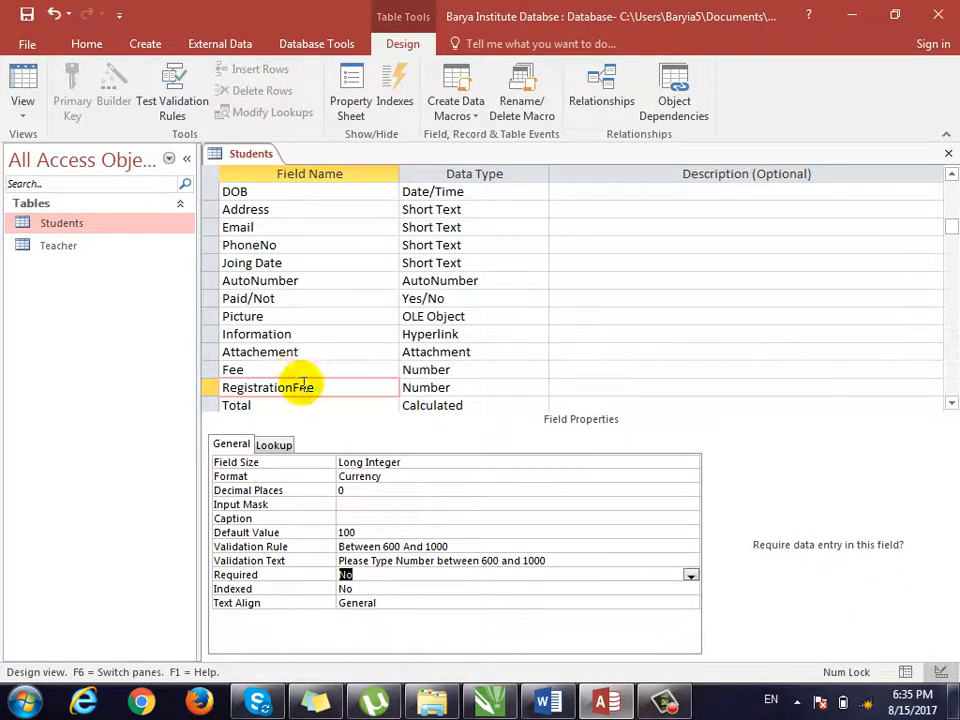
left_click(300, 369)
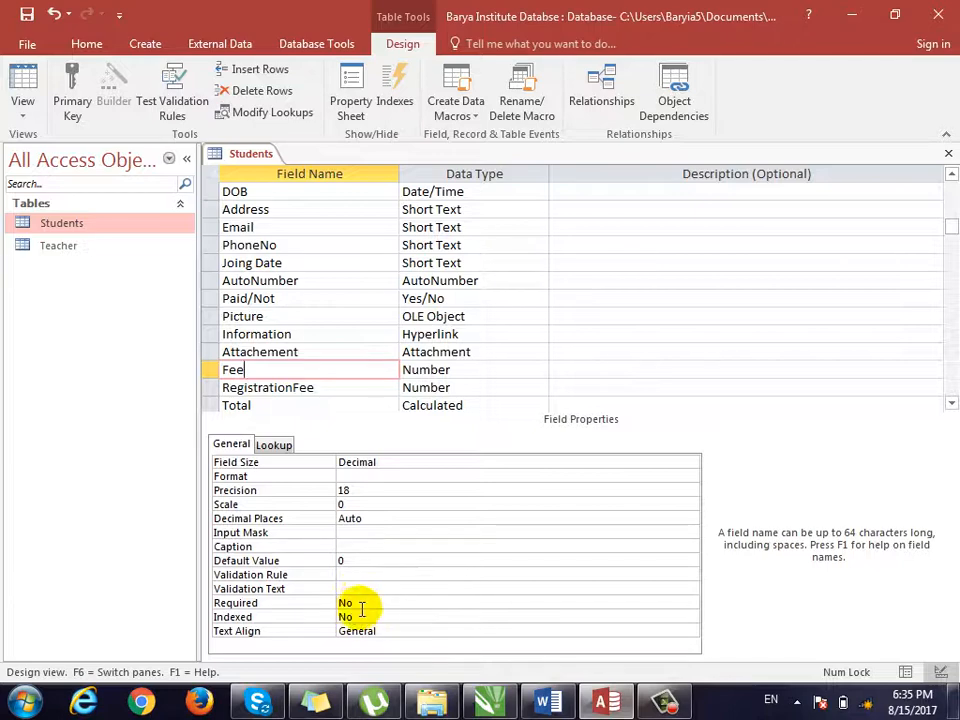
left_click(375, 602)
double_click(380, 602)
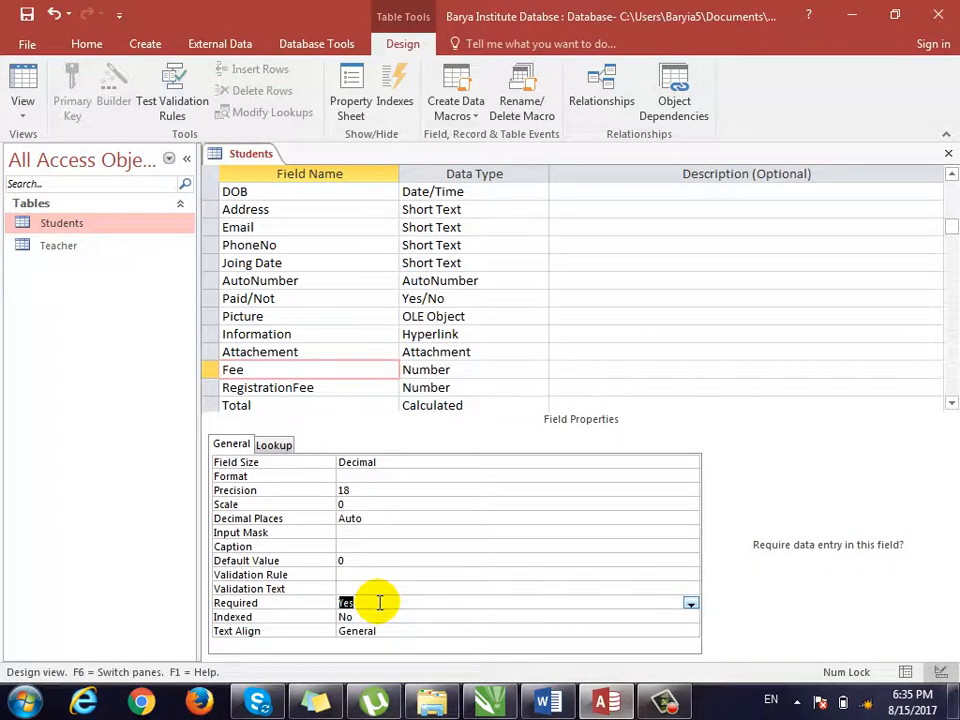
Step: Change the Fee field's size to Long Integer and save the table, accepting the calculated-column change and testing the existing data
left_click(680, 462)
left_click(690, 463)
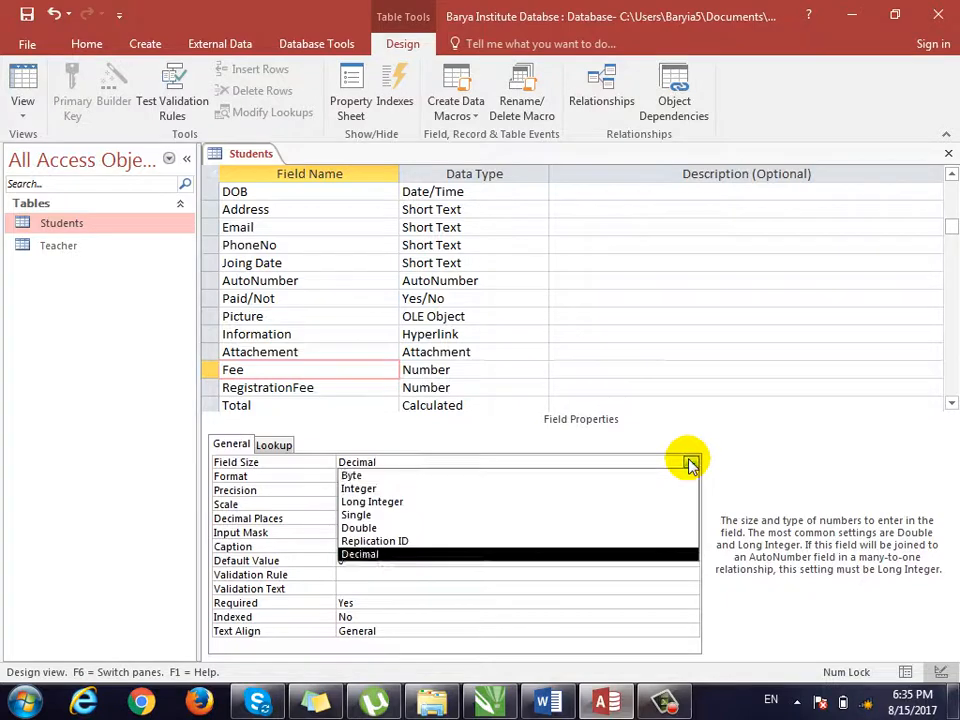
left_click(638, 502)
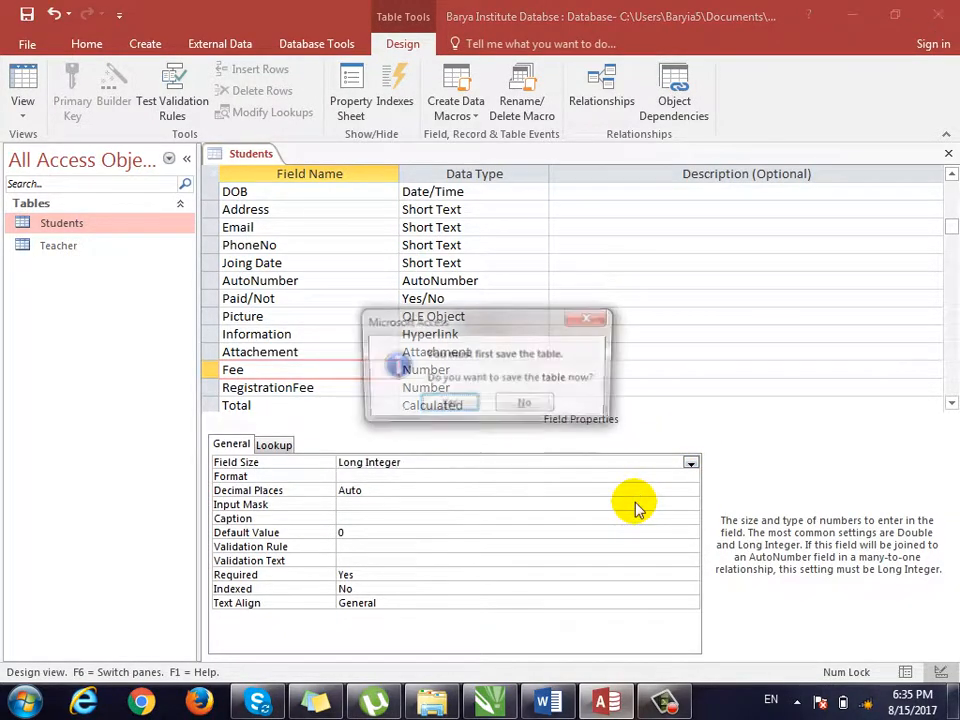
key("Return")
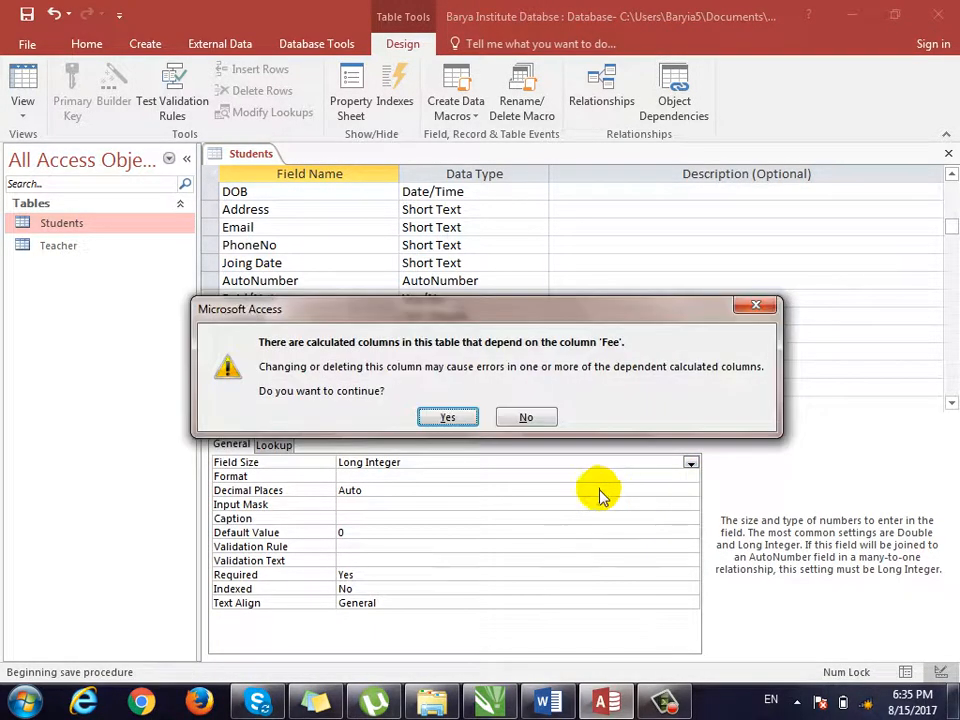
left_click(447, 420)
left_click(407, 407)
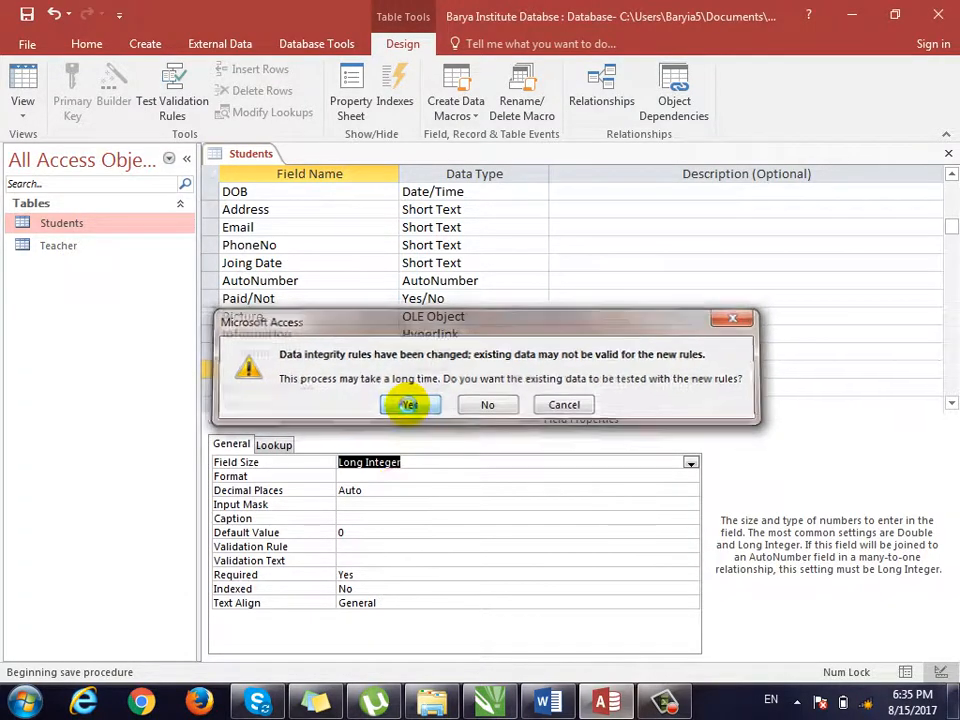
Step: Begin another new record in the datasheet with ID 11 and the student's name
left_click(353, 492)
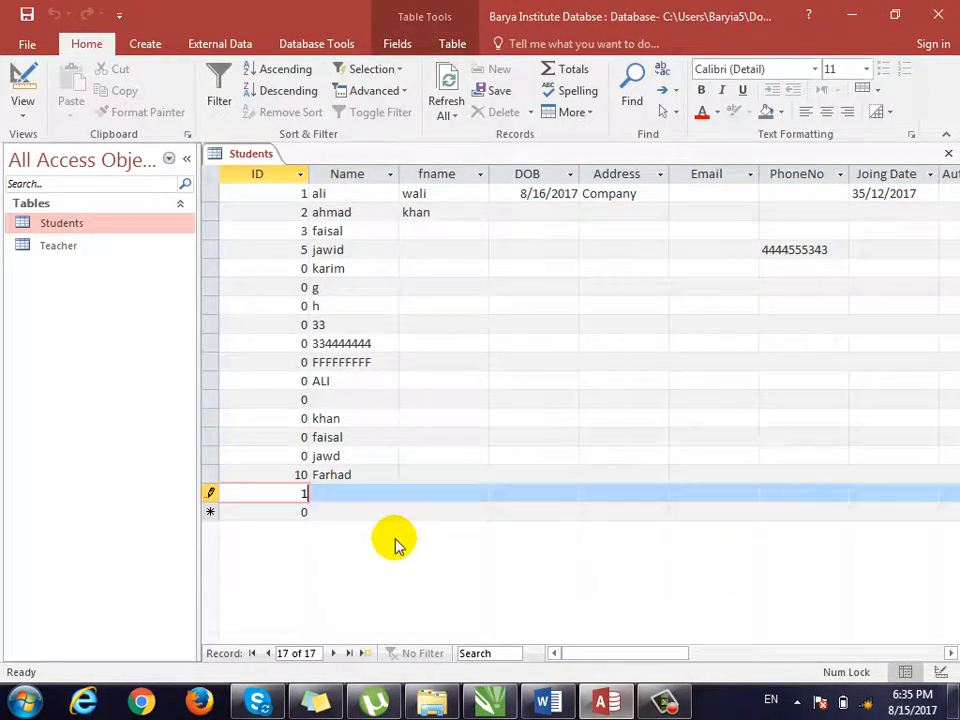
key("Tab")
key("Tab")
key("Tab")
key("Tab")
key("Tab")
key("Tab")
key("Tab")
key("Tab")
key("Tab")
key("Tab")
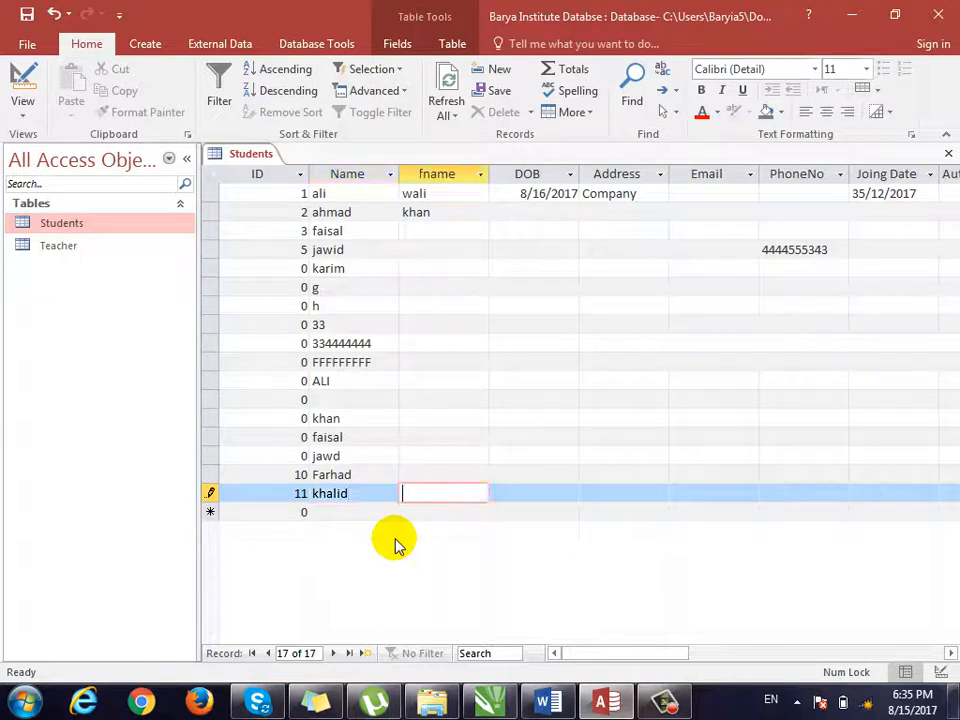
Step: Try to commit the new record with the default Fee and RegistrationFee values
key("Tab")
key("Tab")
key("Tab")
key("Tab")
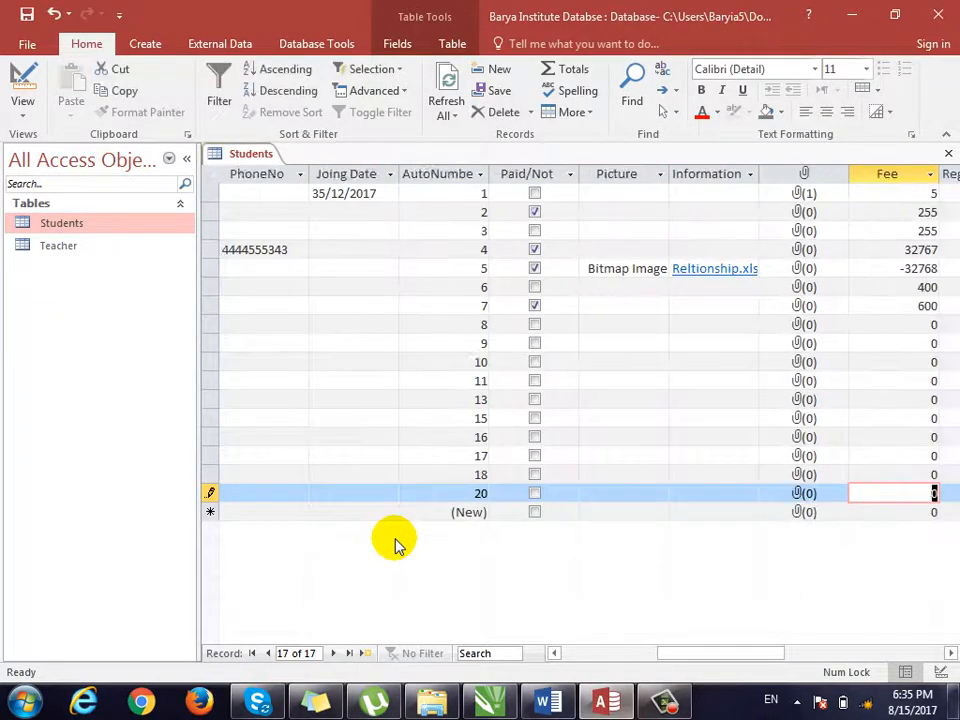
key("shift+Tab")
key("Tab")
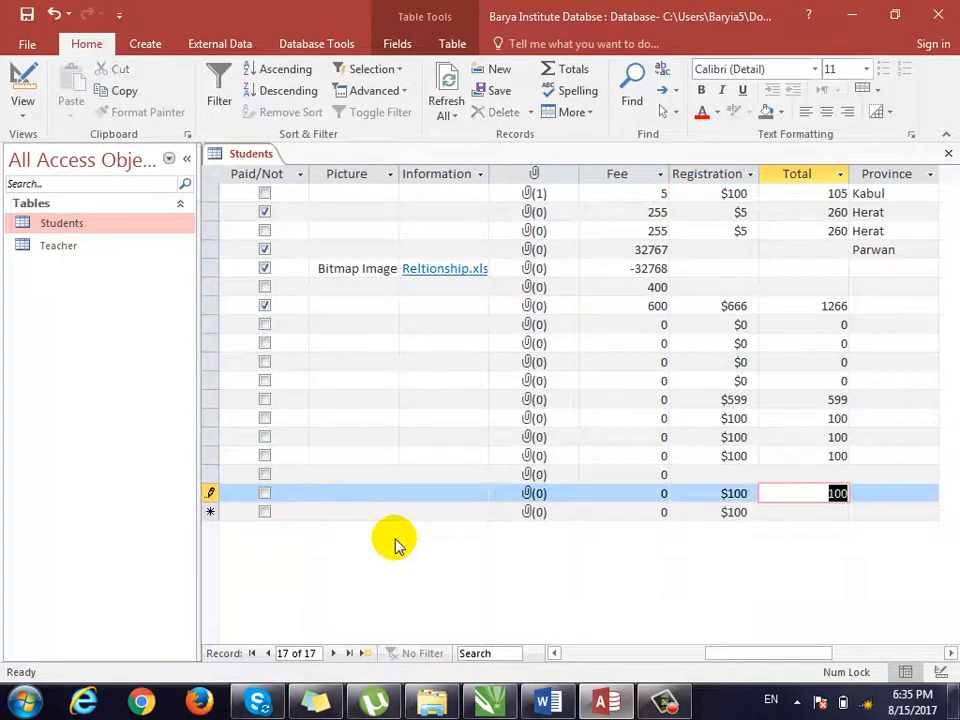
key("Tab")
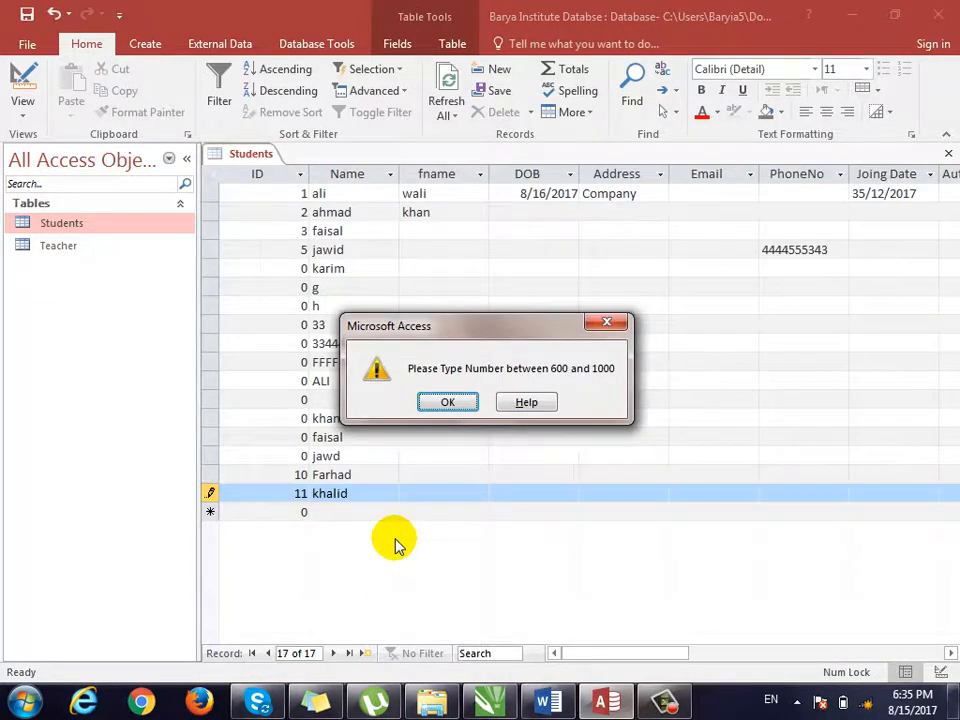
key("Return")
Step: Set the new record's RegistrationFee to 666, clear its Fee value and try to leave the field empty
key("shift+Tab")
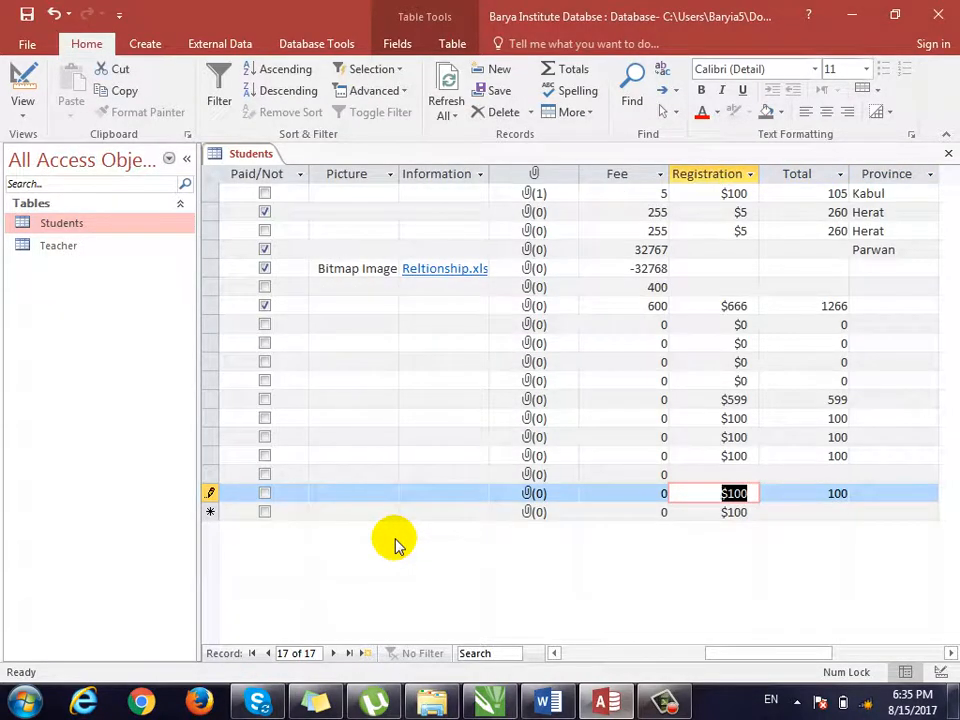
type("666")
key("shift+Left")
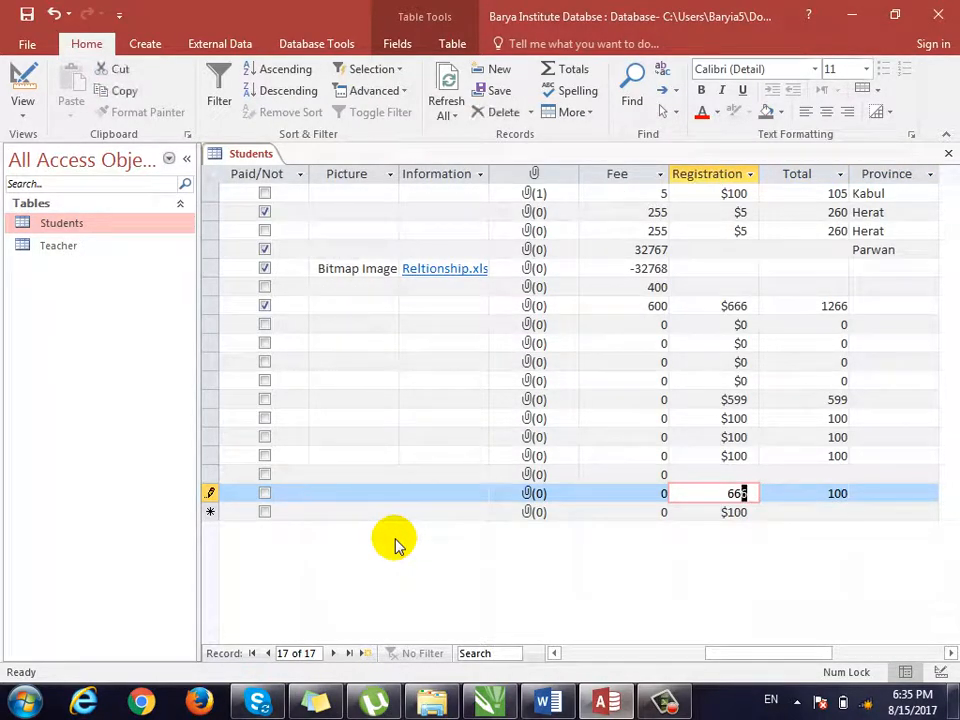
key("Left")
key("Left")
key("Left")
key("Right")
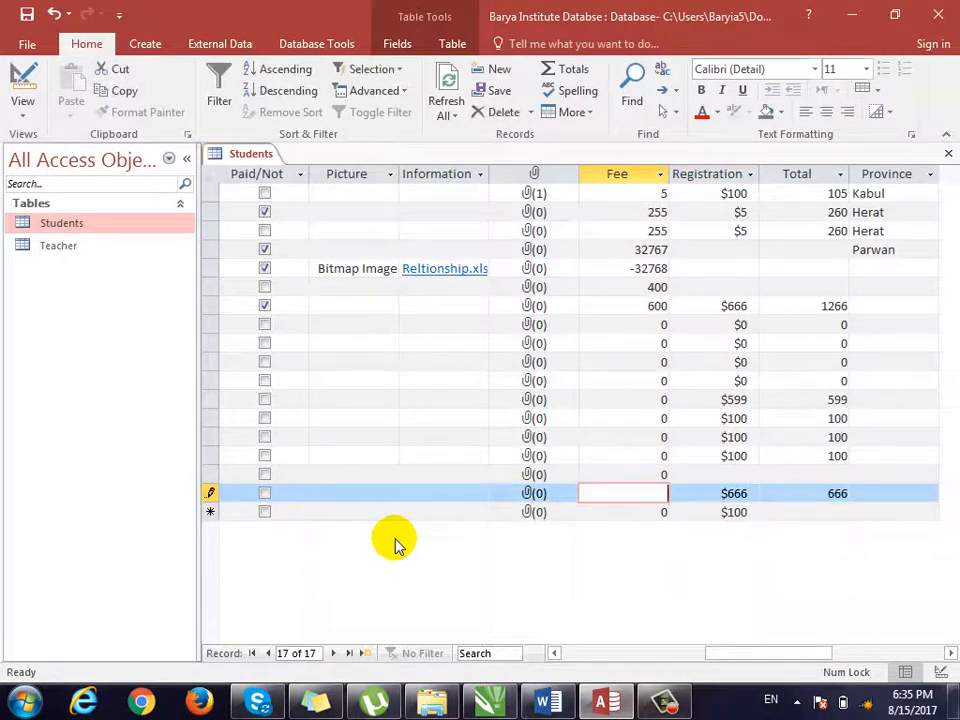
key("Return")
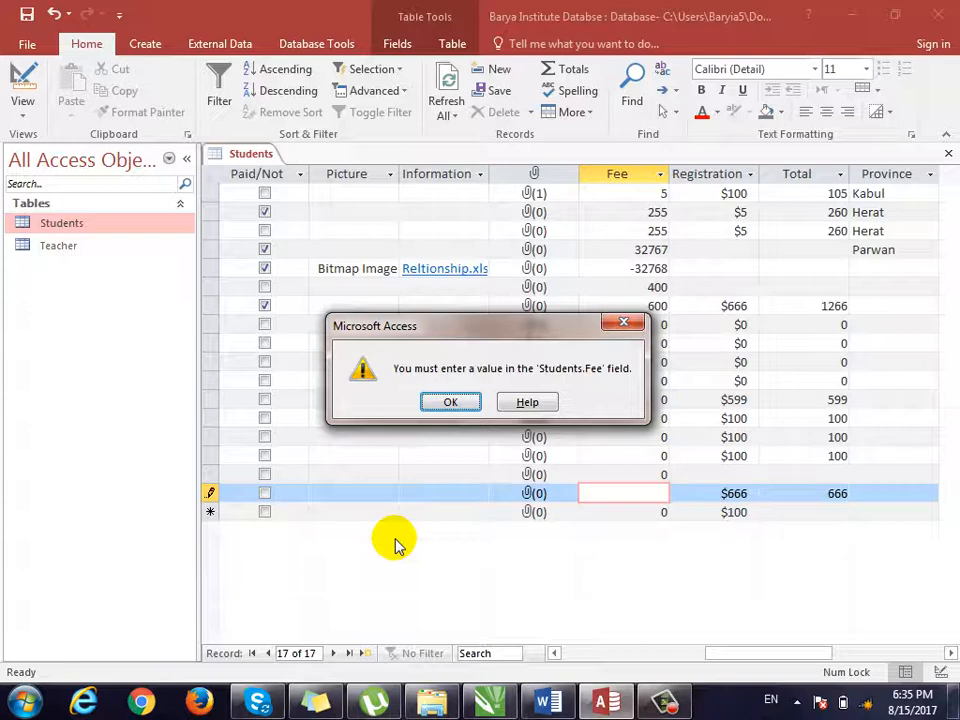
Step: Discard the unsaved ID 11 record and return to the Students table's Design view
key("Escape")
key("Escape")
key("Escape")
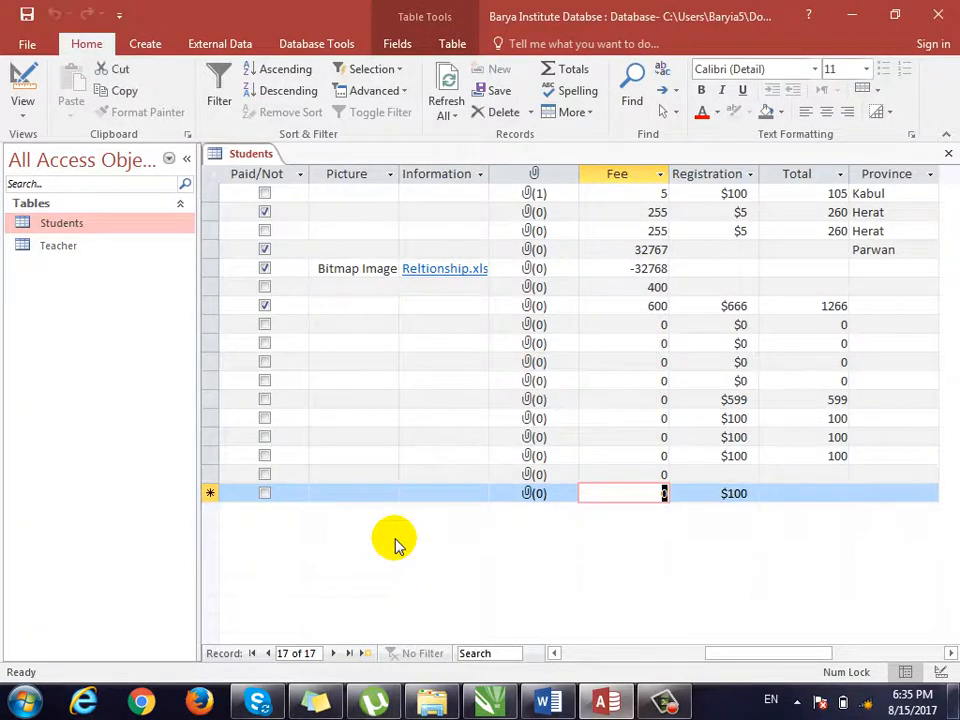
key("ctrl+period")
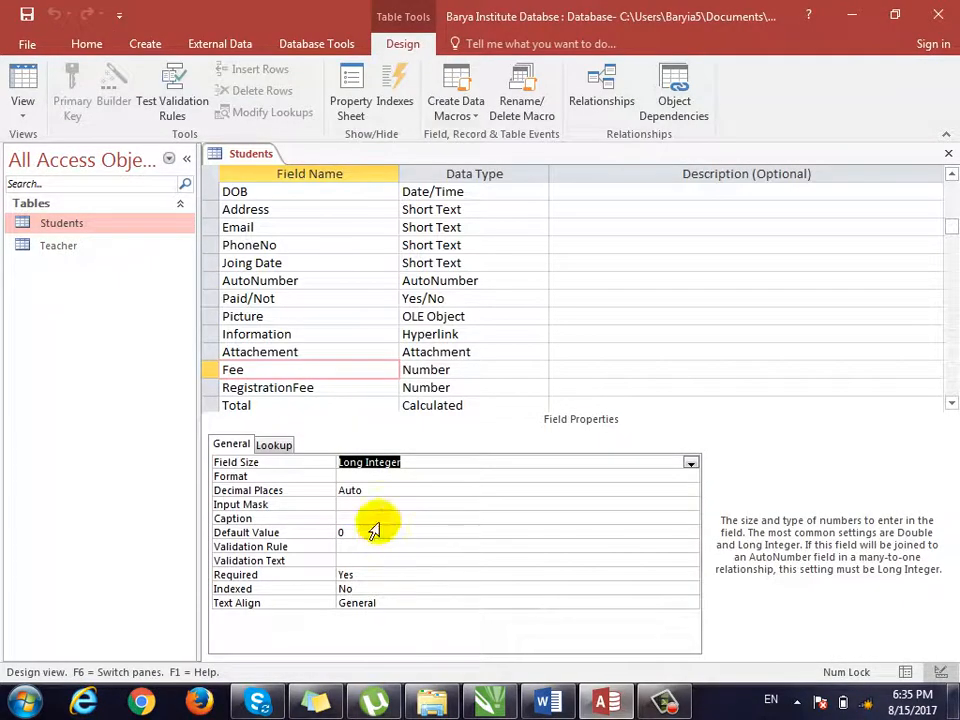